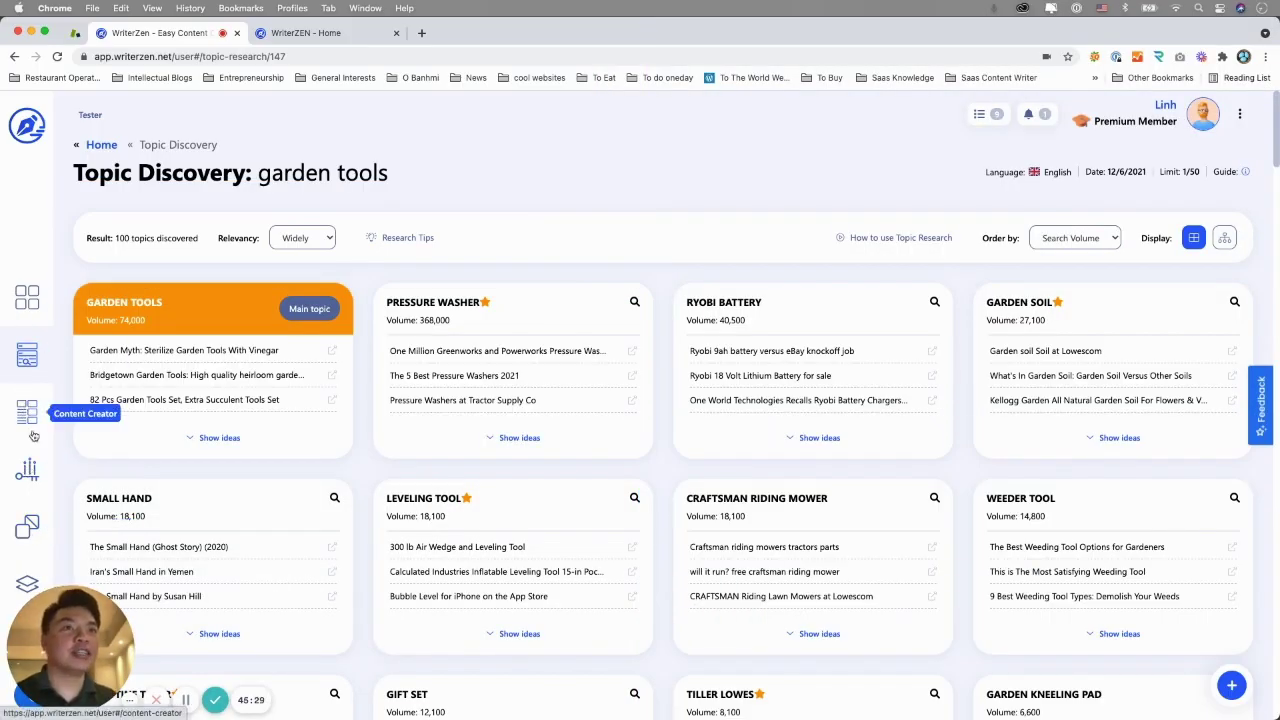
- Go to the Content Creator and open the Winter Clothes project
scroll(33, 466, "down", 1)
scroll(33, 466, "down", 3)
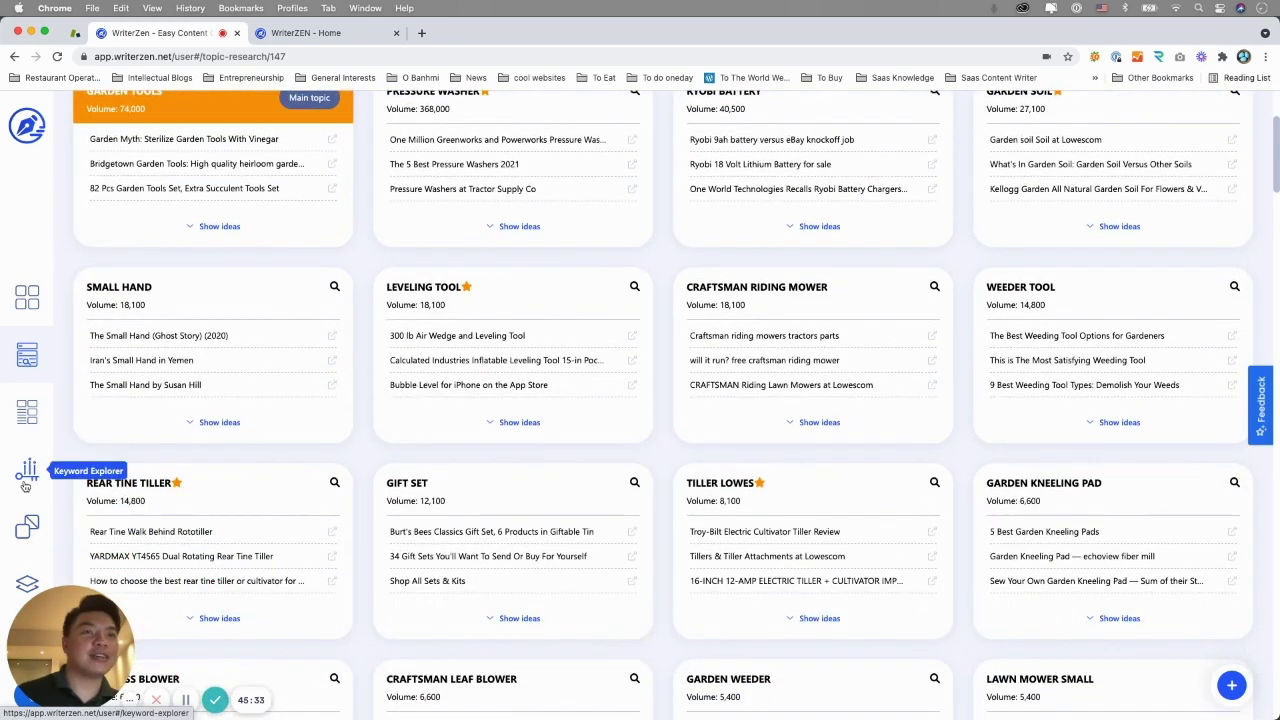
left_click(27, 469)
left_click(27, 411)
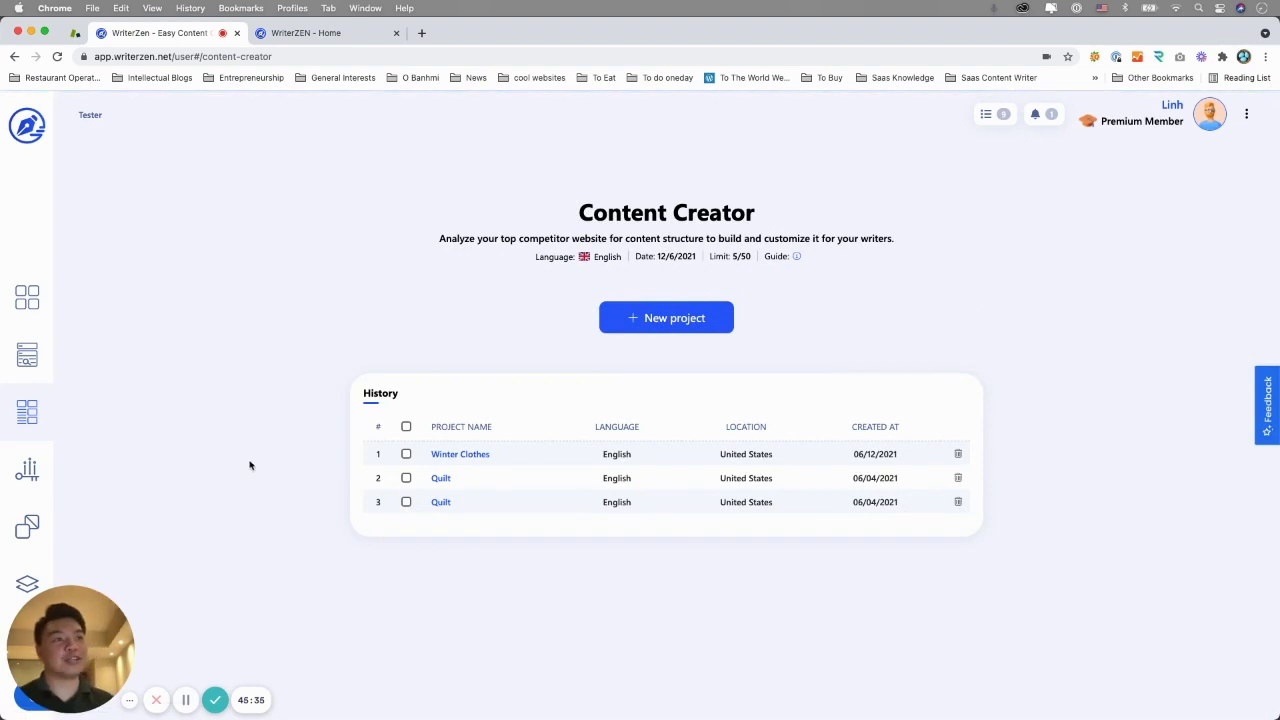
left_click(470, 455)
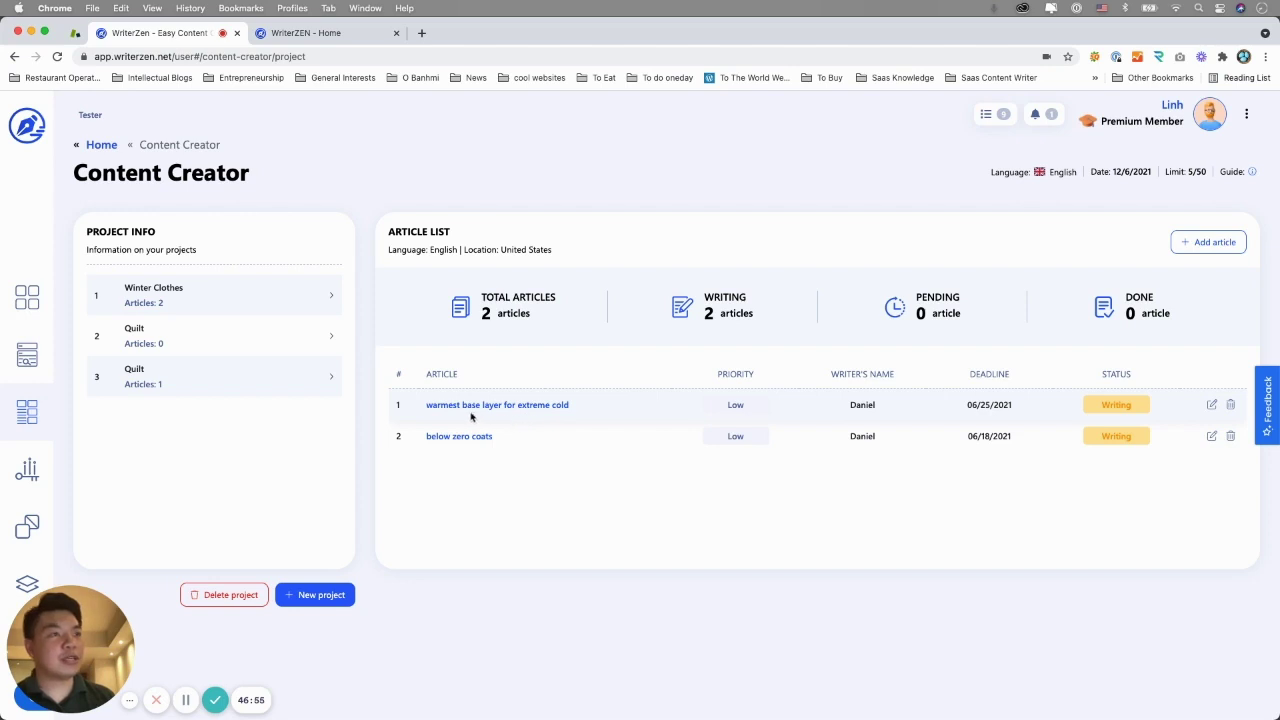
- Edit the settings of the article "warmest base layer for extreme cold" and set its priority to Medium
left_click(1212, 405)
left_click(509, 319)
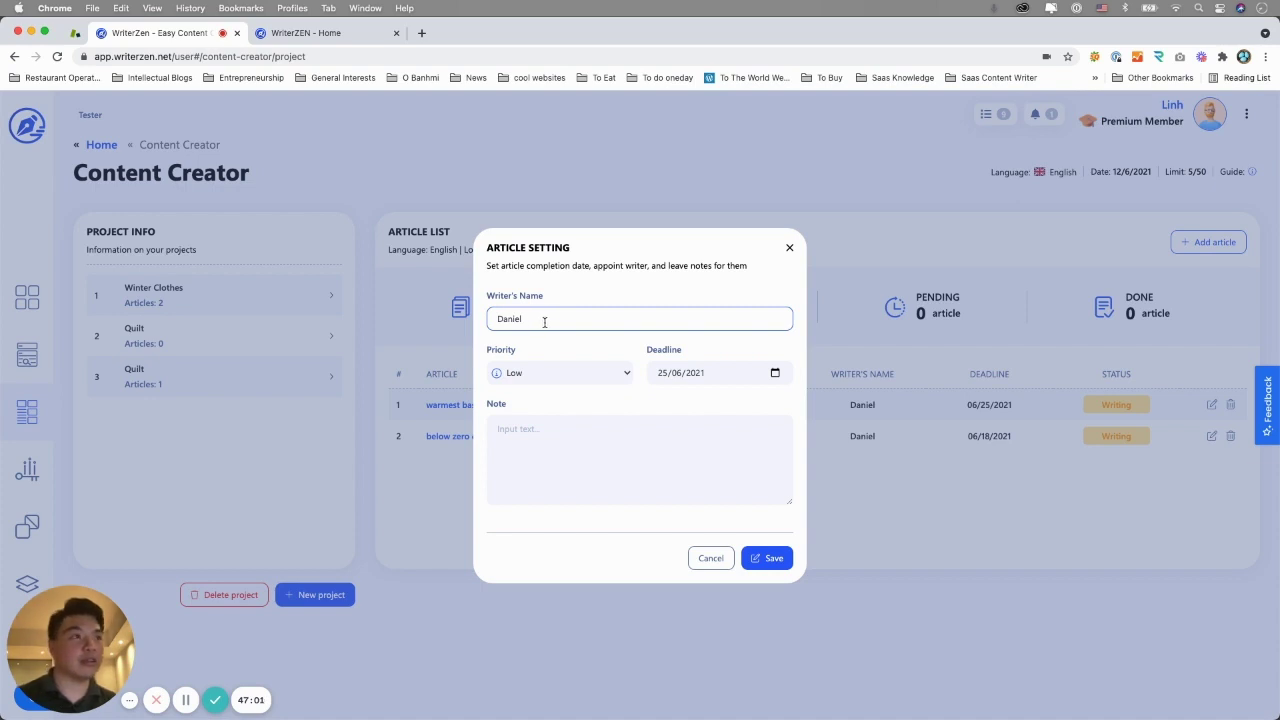
left_click(562, 375)
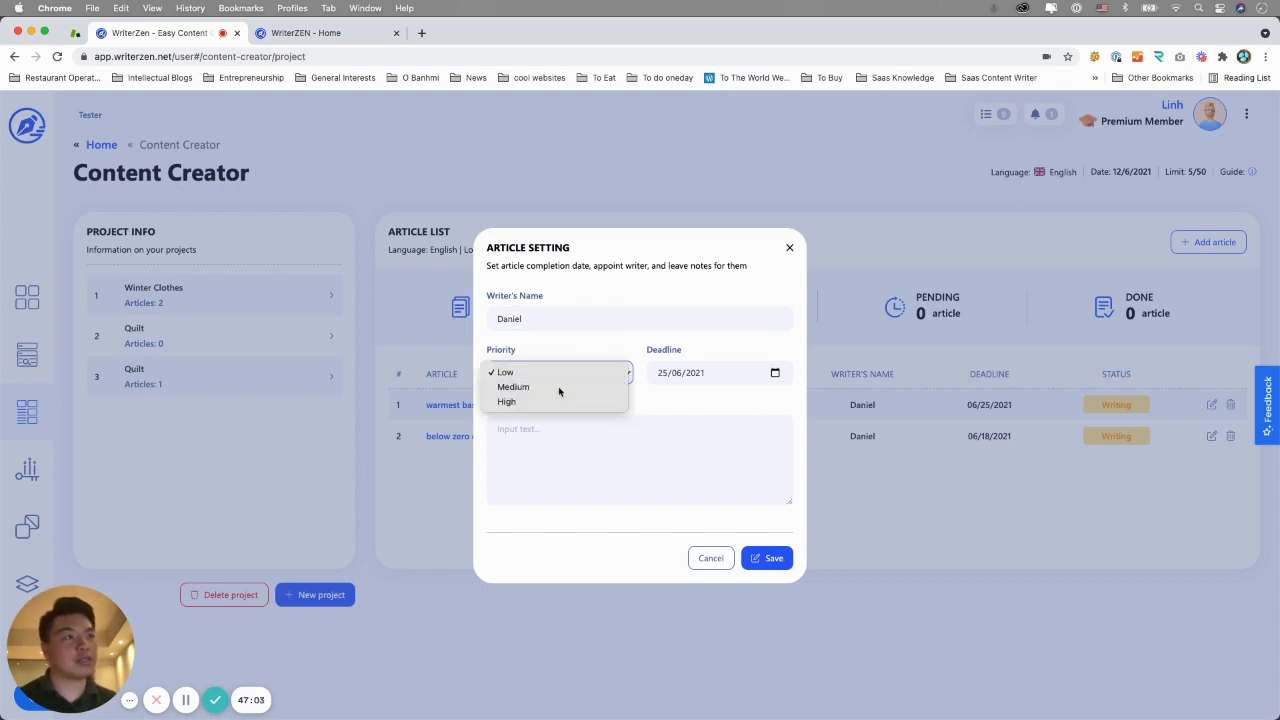
left_click(558, 386)
- Add a two-line note to the article: "Pls include the imported keywords I've chosen" and "Check your plagirism before clicking done"
left_click(586, 451)
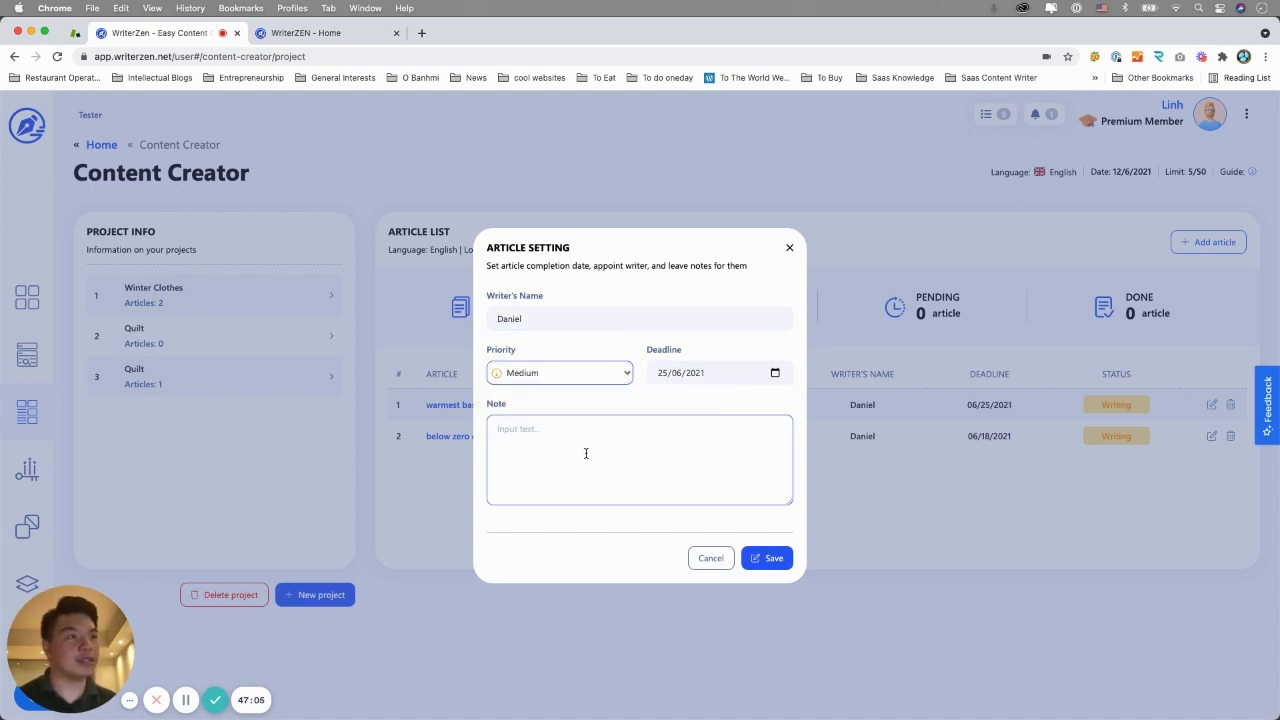
type("Pls cinclude th")
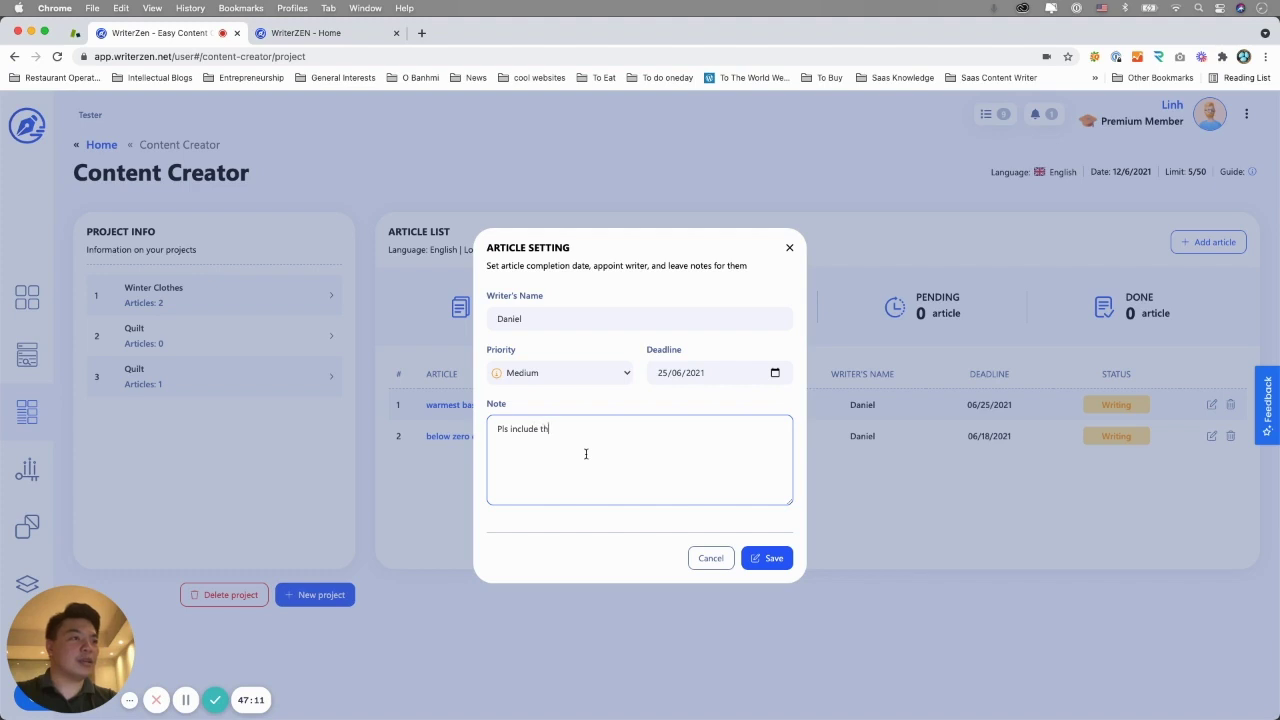
type("e imported keywords I've cho")
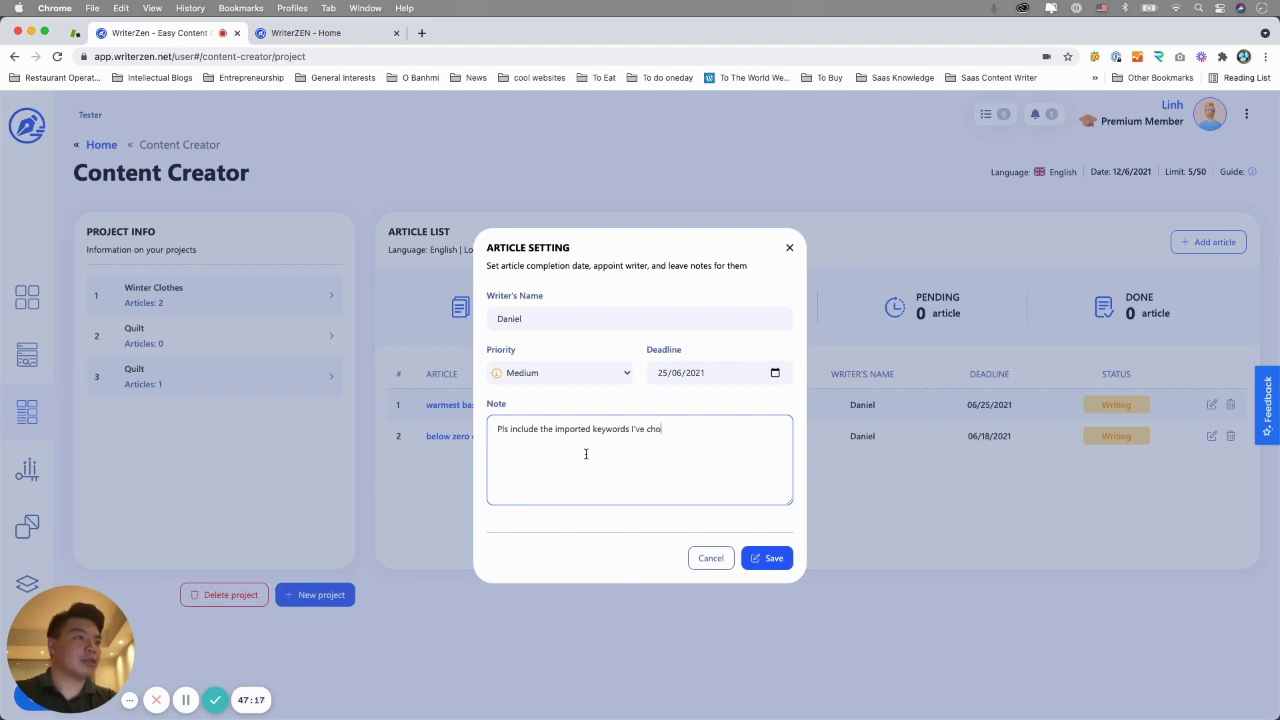
type("sen Wri")
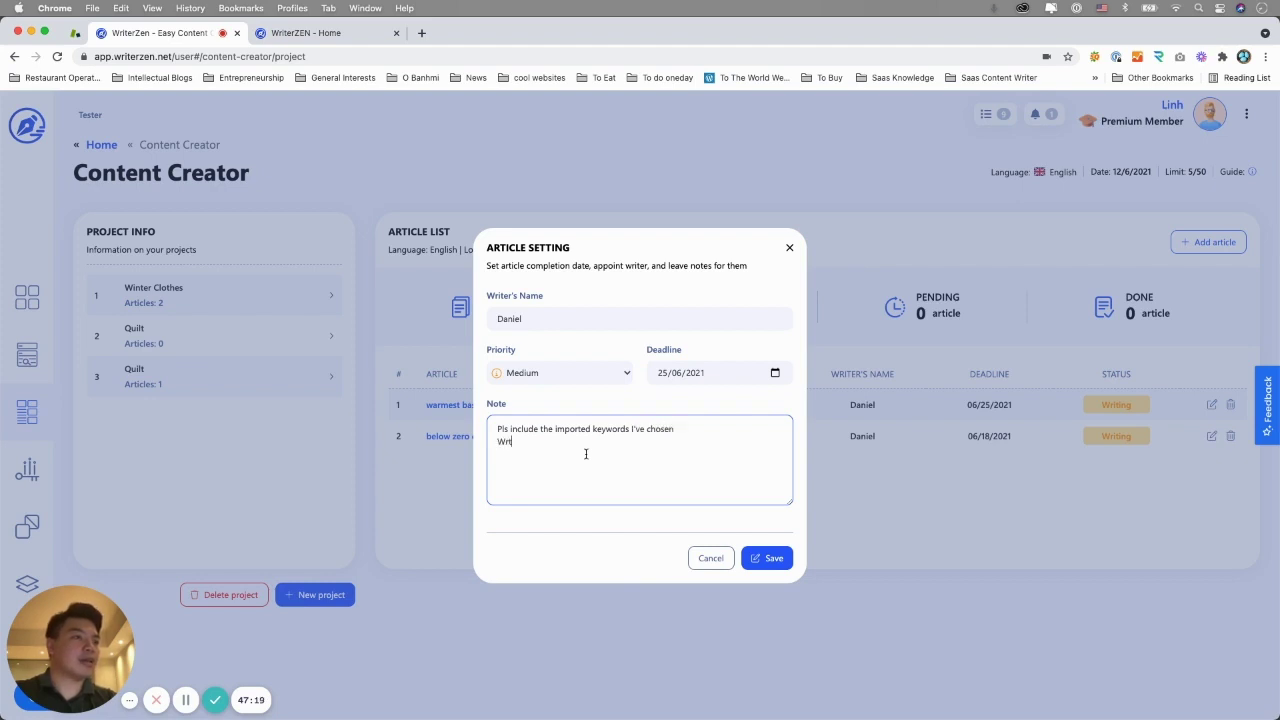
key("BackSpace")
key("BackSpace")
type("Check your plagiari")
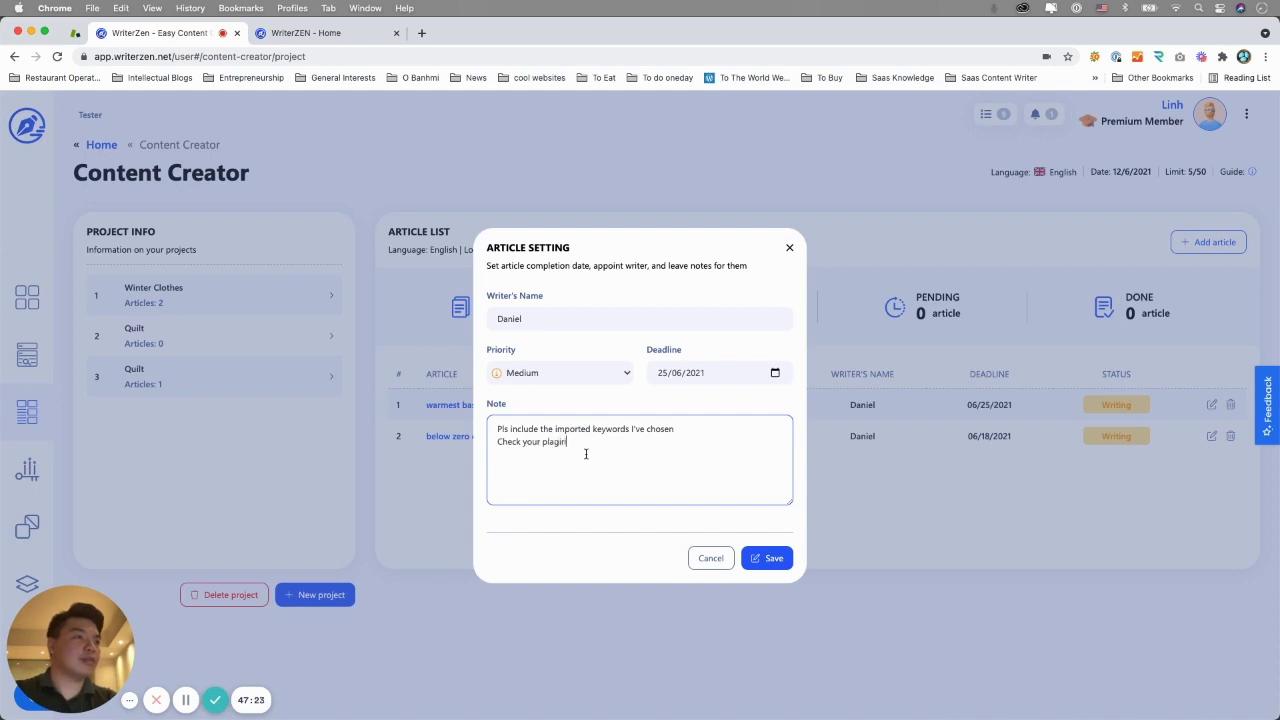
type("sm e")
type("efore")
type(" clicking don")
type("e")
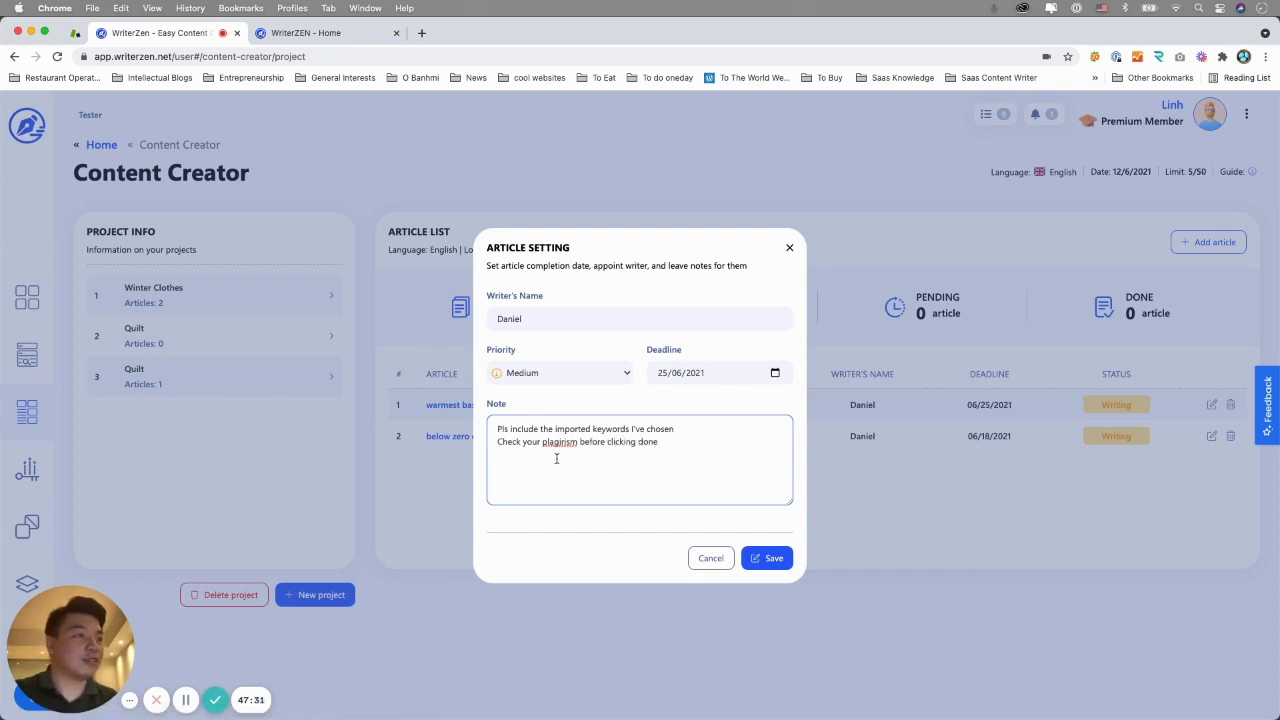
- Correct the misspelled word in the note to "plagiarism" and save the article settings
right_click(558, 444)
left_click(577, 453)
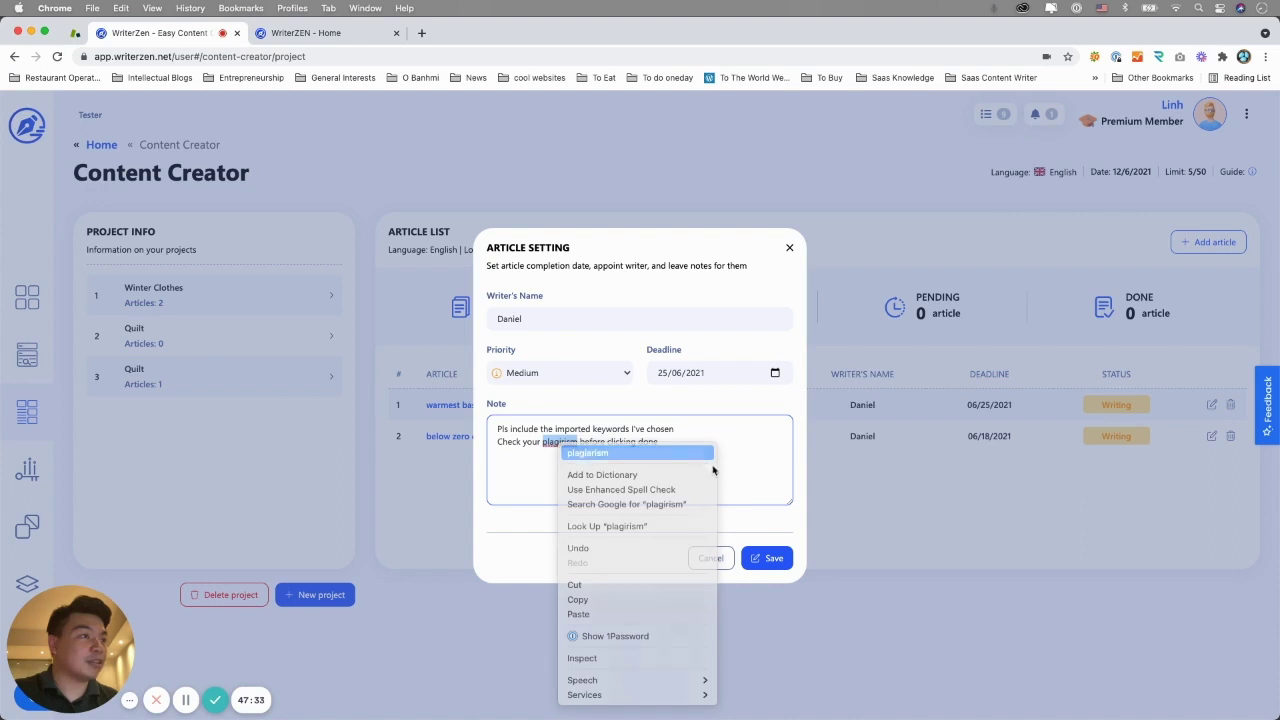
left_click(772, 559)
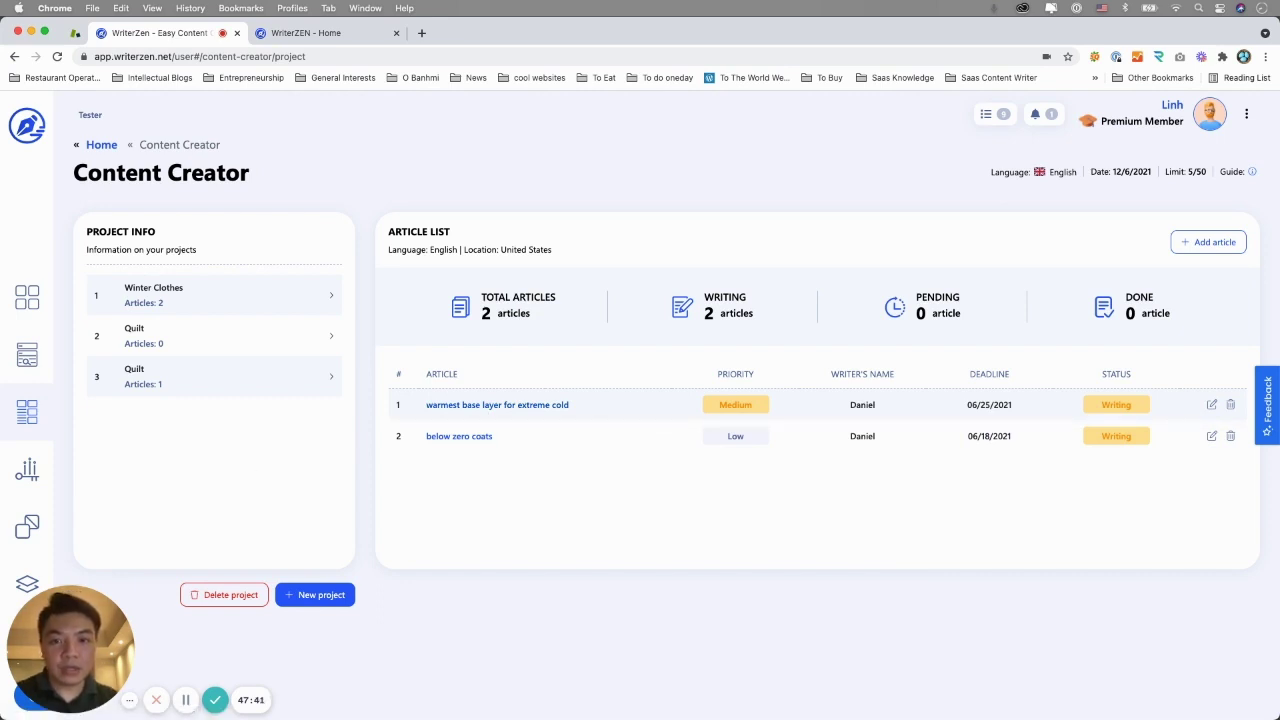
- Open the article "warmest base layer for extreme cold" from the Winter Clothes project and go to its Outline to use stage
left_click(497, 405)
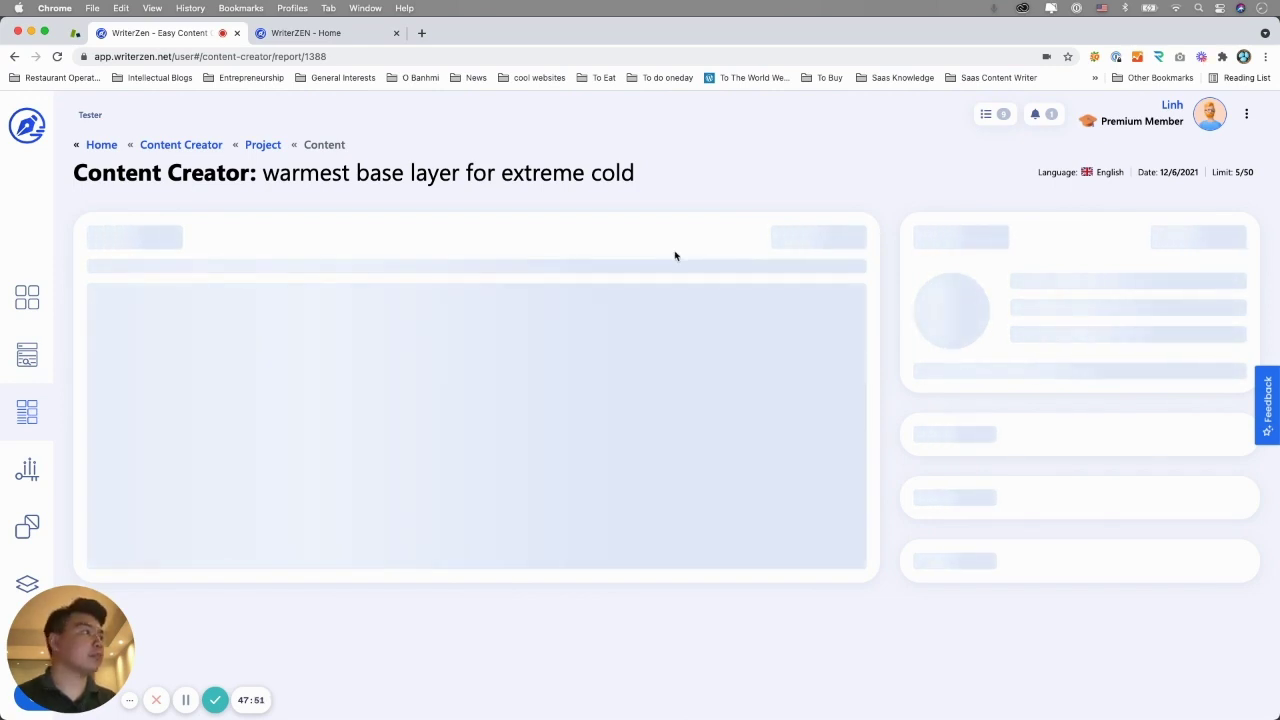
left_click(27, 411)
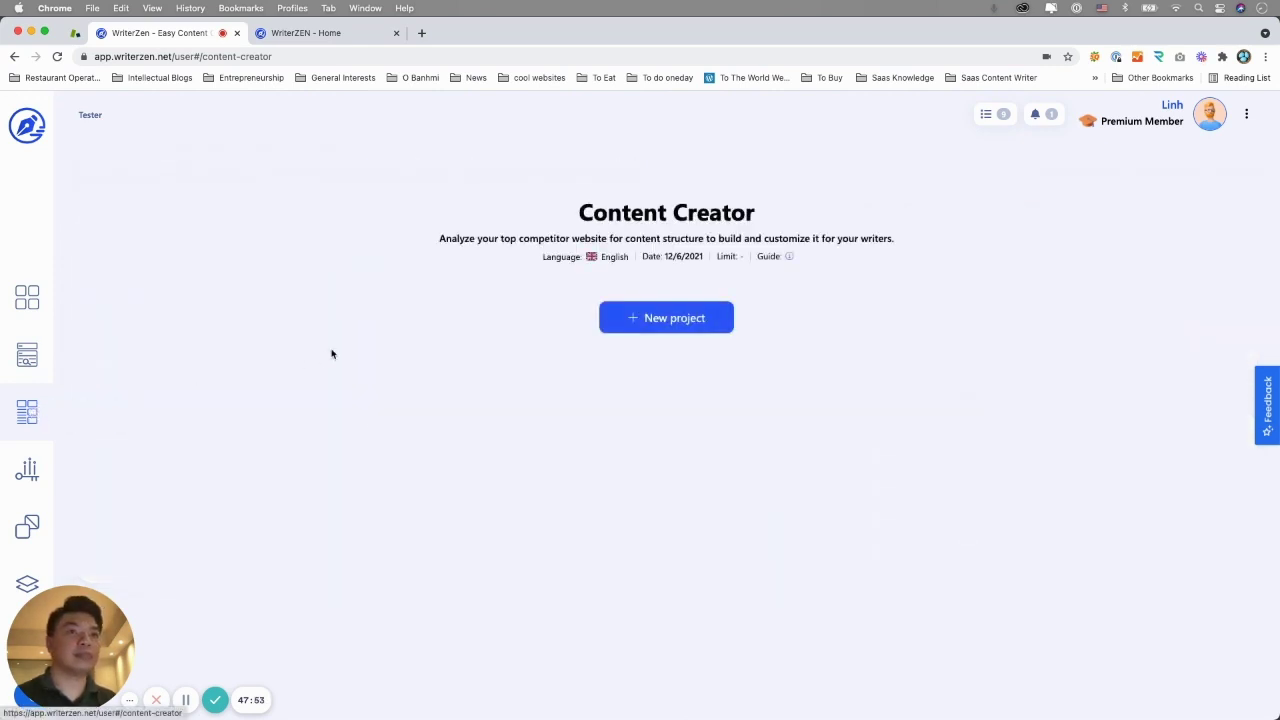
left_click(443, 454)
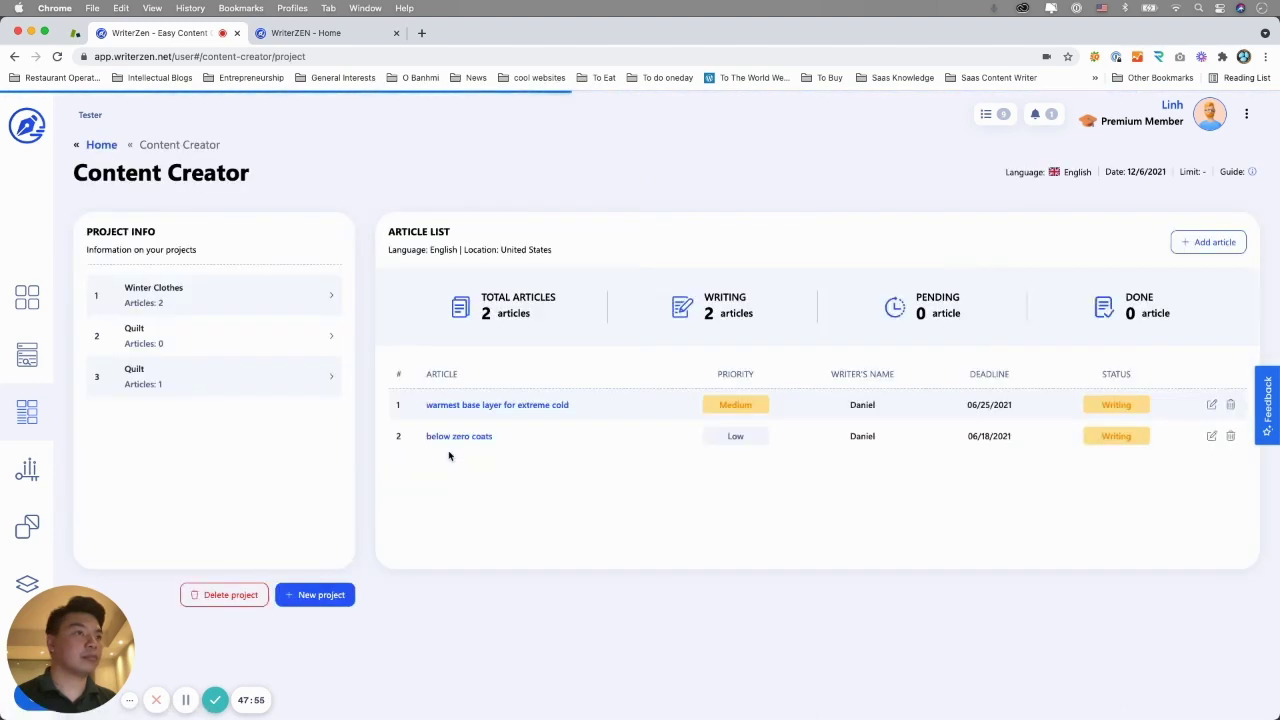
left_click(524, 405)
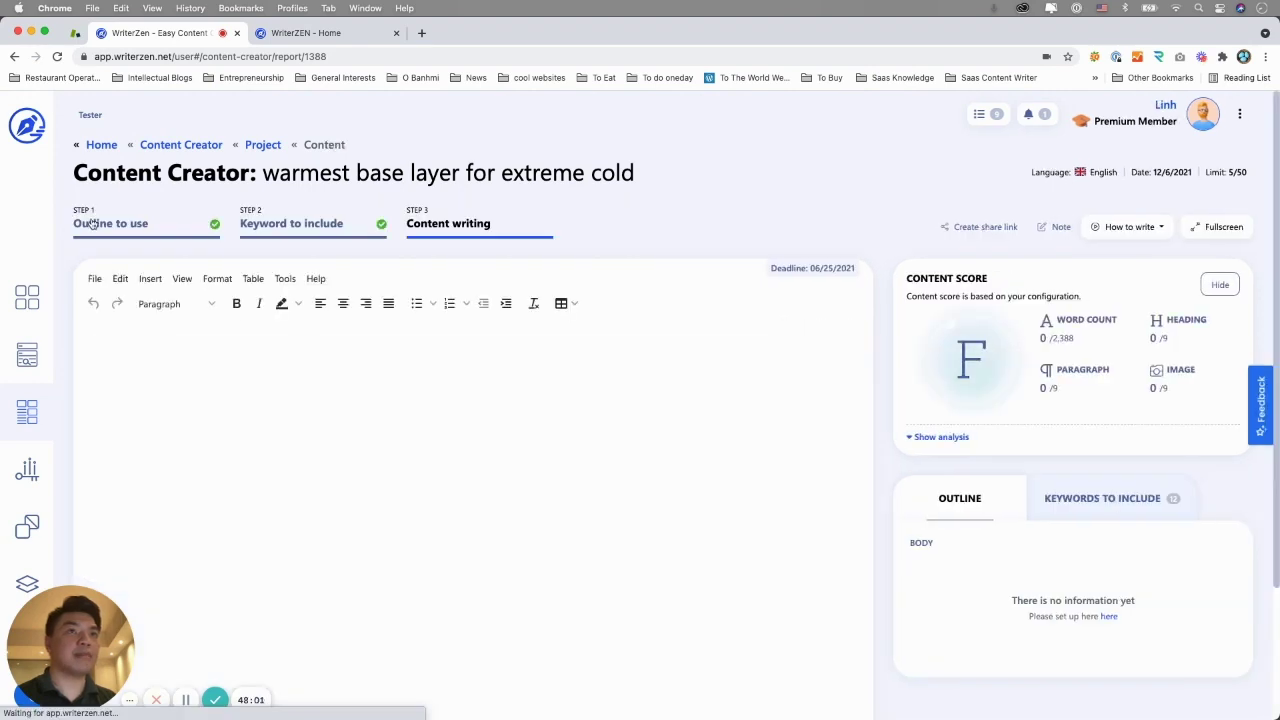
left_click(90, 223)
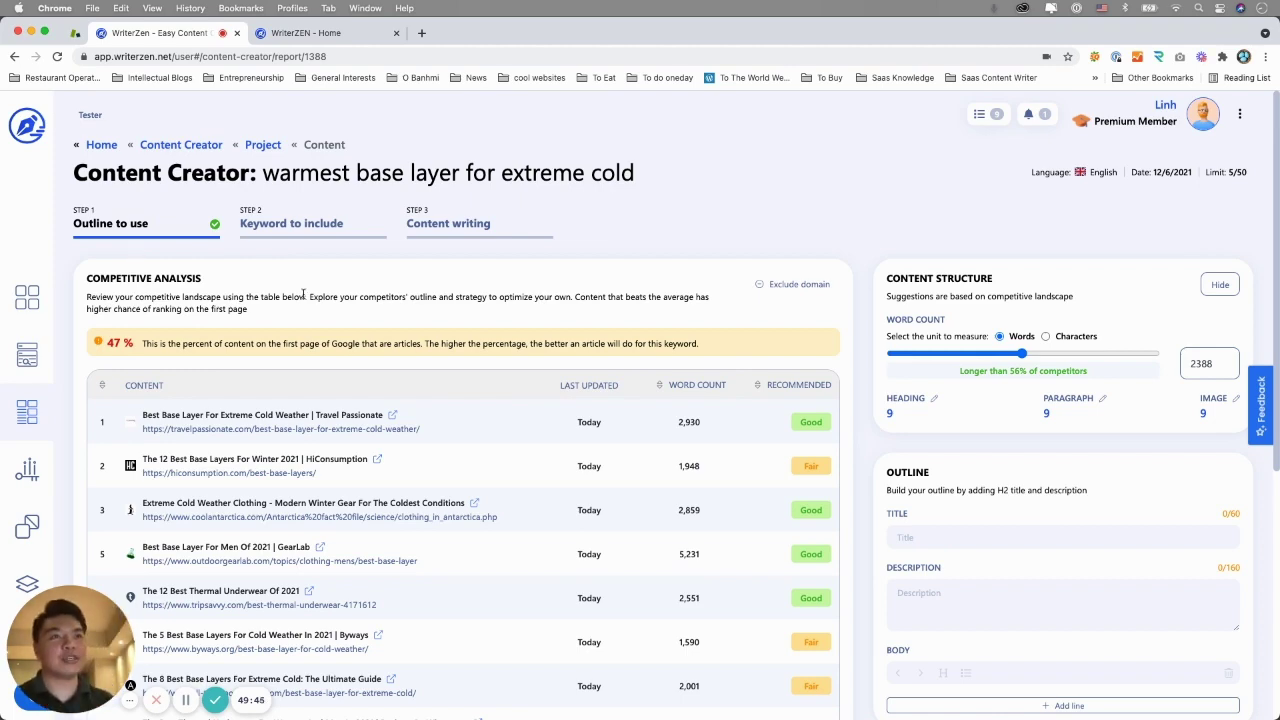
- Review the competitive analysis table and expand the description and outline of the Travel Passionate article
scroll(304, 296, "down", 2)
scroll(406, 278, "down", 2)
scroll(440, 300, "up", 3)
scroll(460, 309, "down", 4)
scroll(564, 331, "down", 1)
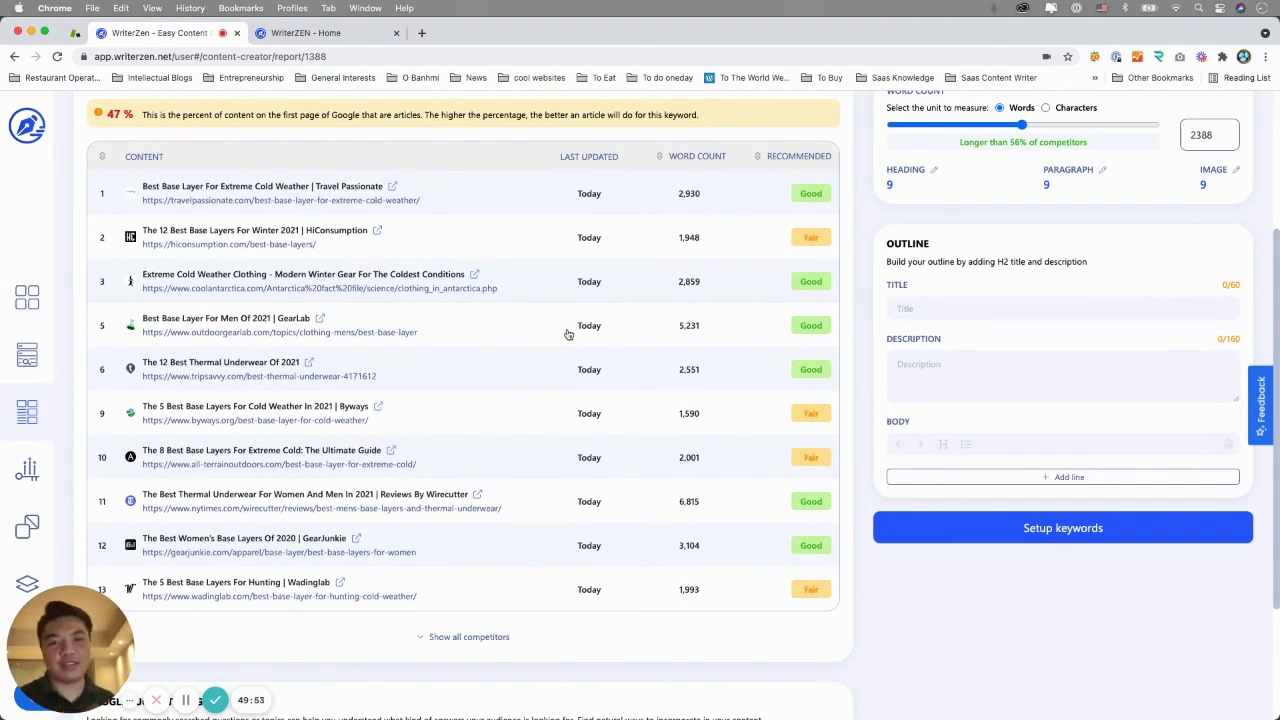
scroll(568, 334, "up", 3)
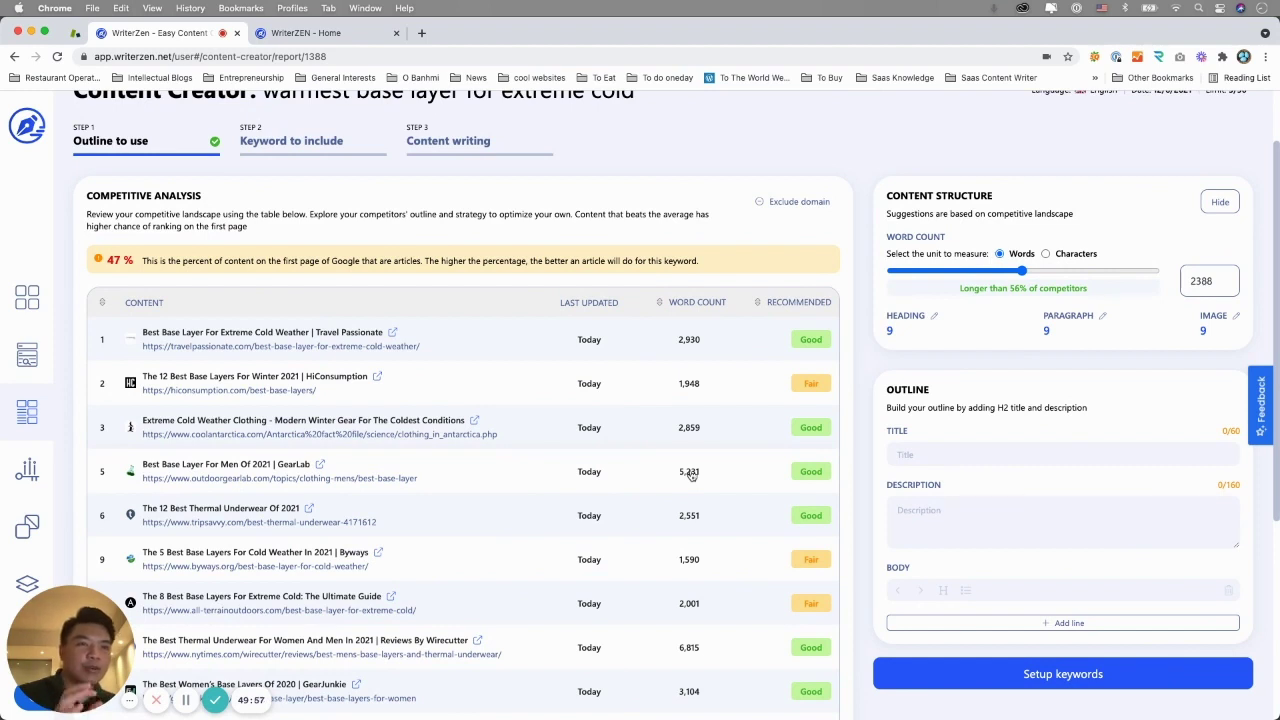
left_click(444, 348)
scroll(436, 450, "down", 1)
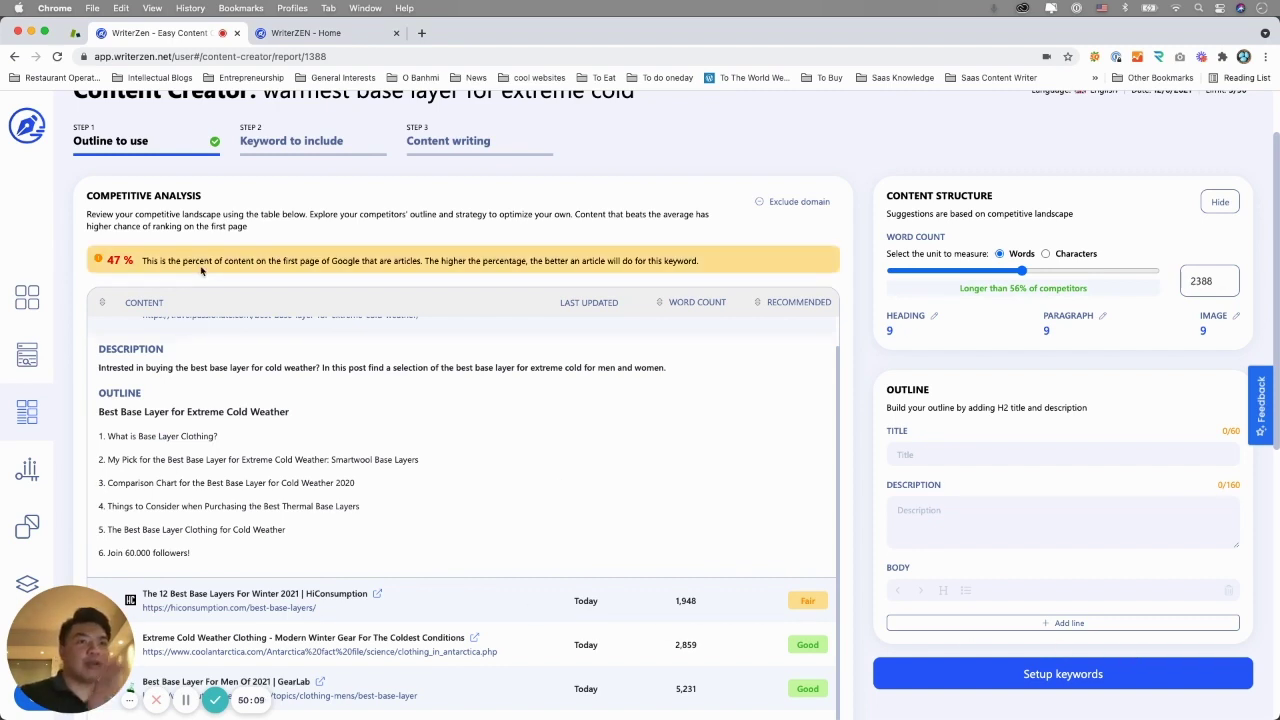
- Exclude the suggested domains amazon.com, wikipedia.org and walmart.com from the competitive analysis
left_click(791, 202)
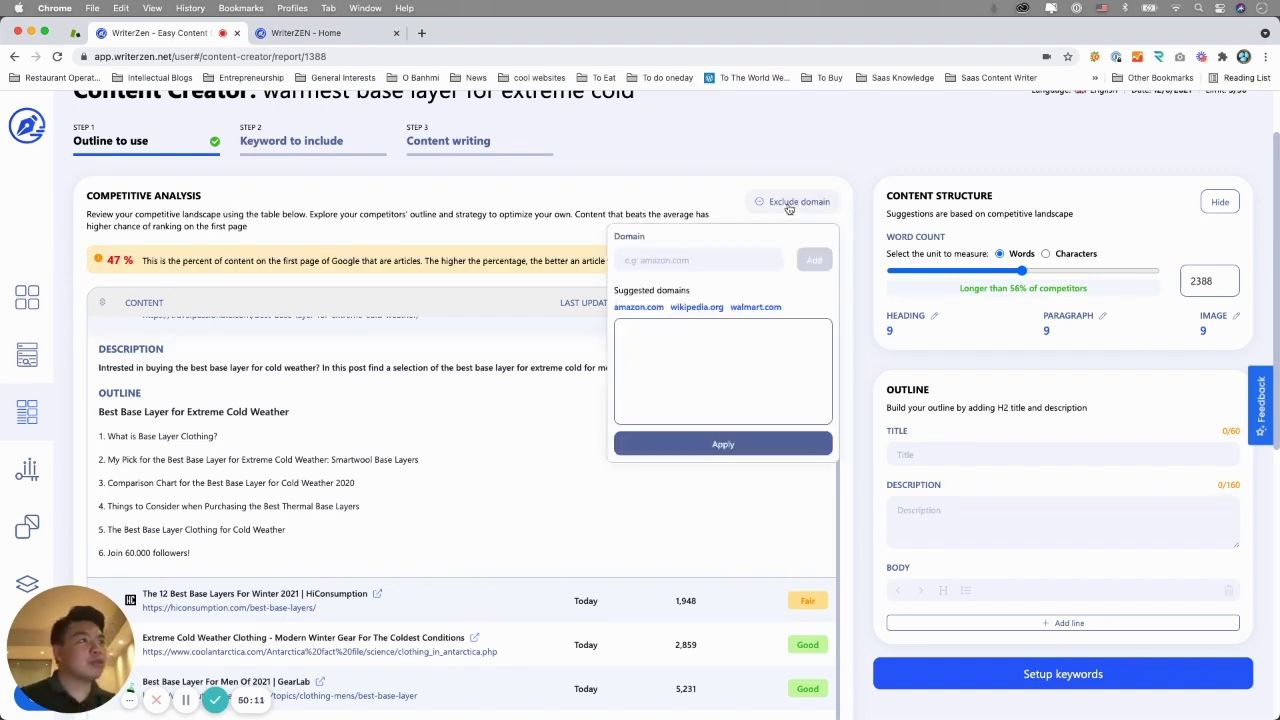
left_click(640, 309)
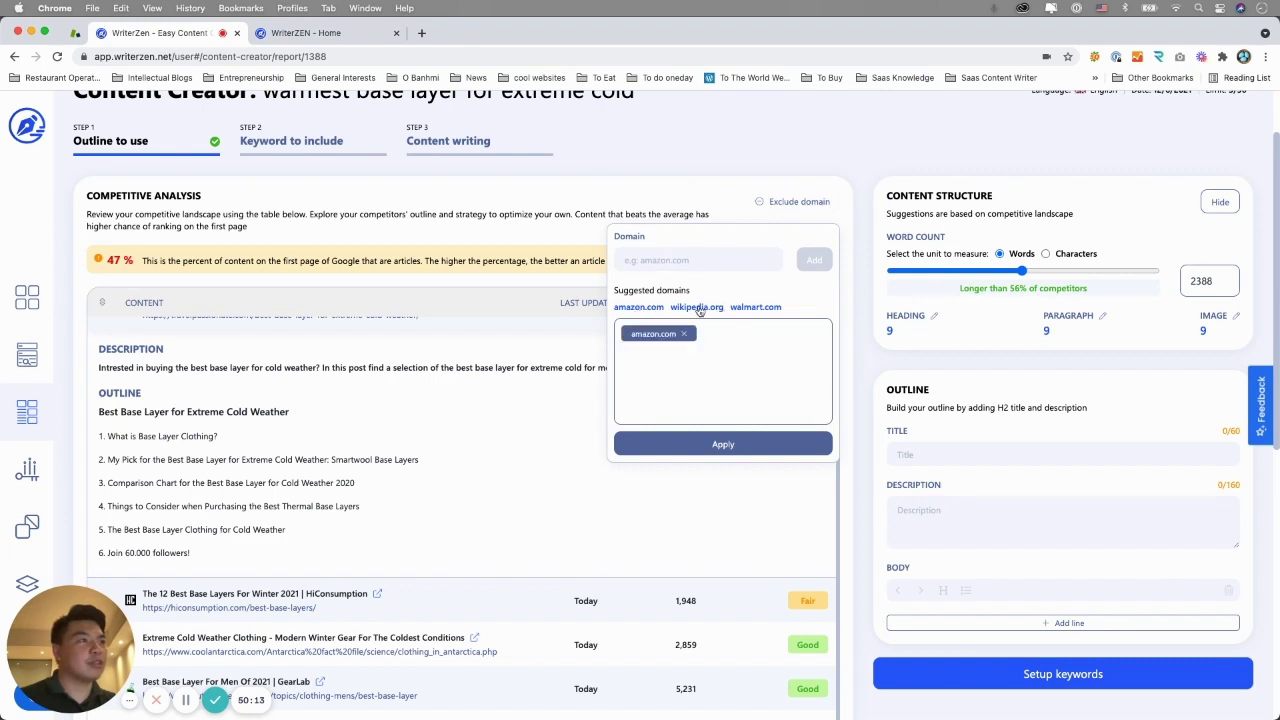
left_click(699, 309)
left_click(756, 308)
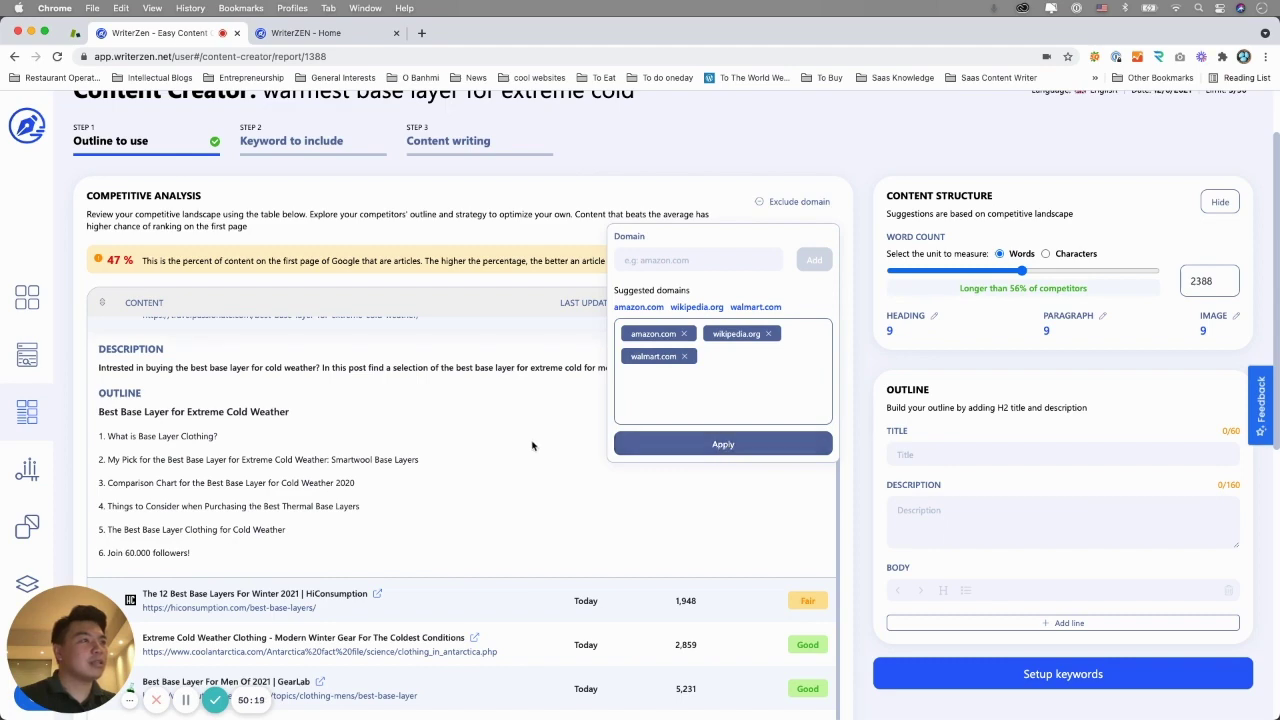
left_click(689, 452)
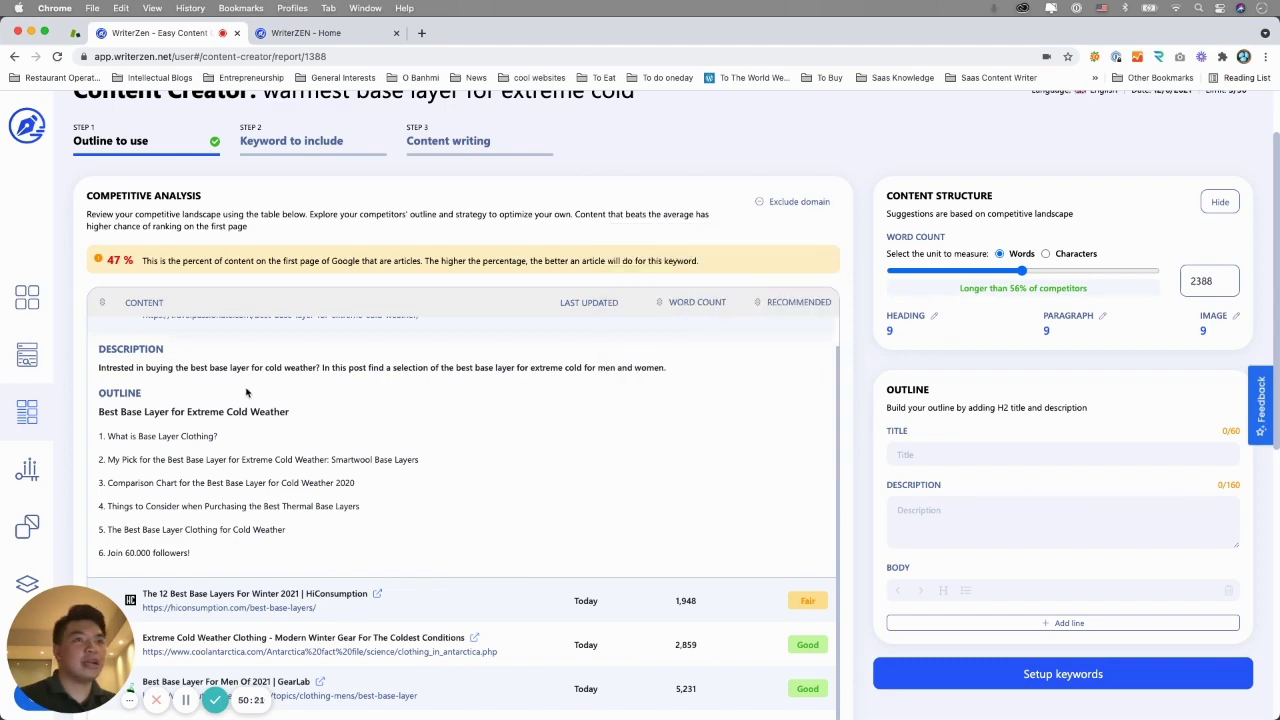
- Read through the Travel Passionate article's outline and collapse it again
scroll(250, 470, "down", 5)
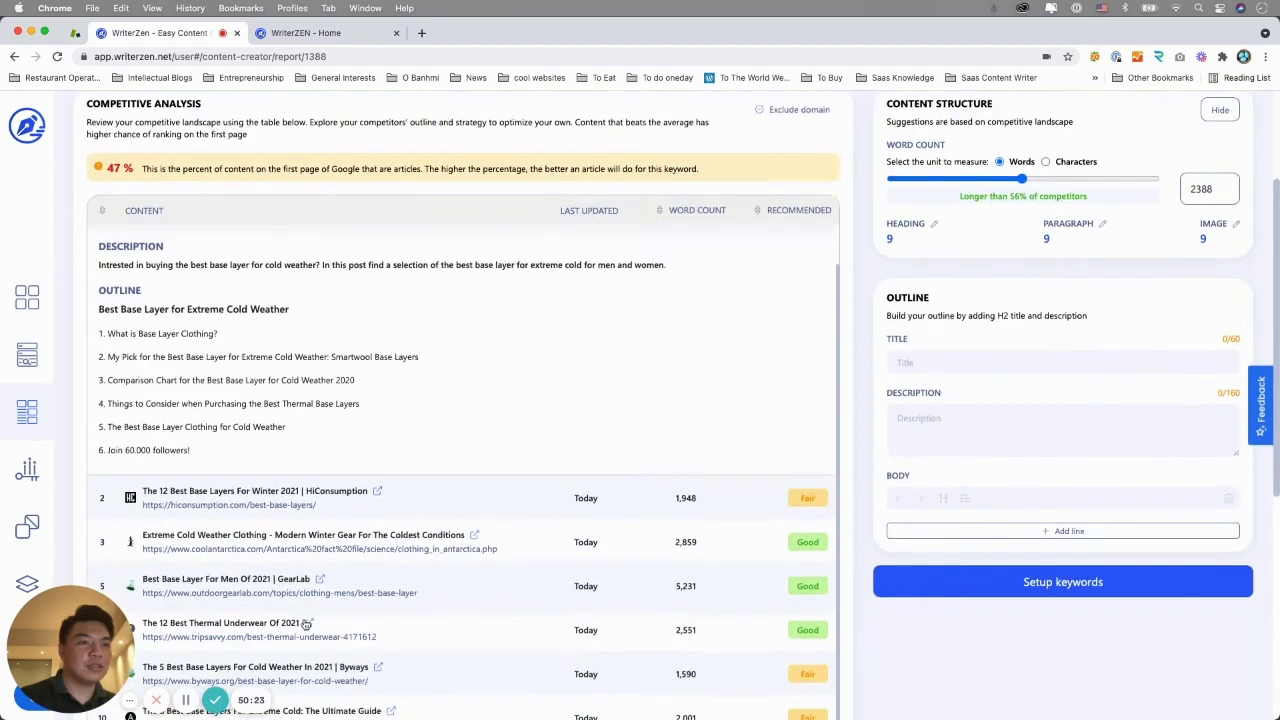
scroll(288, 503, "up", 2)
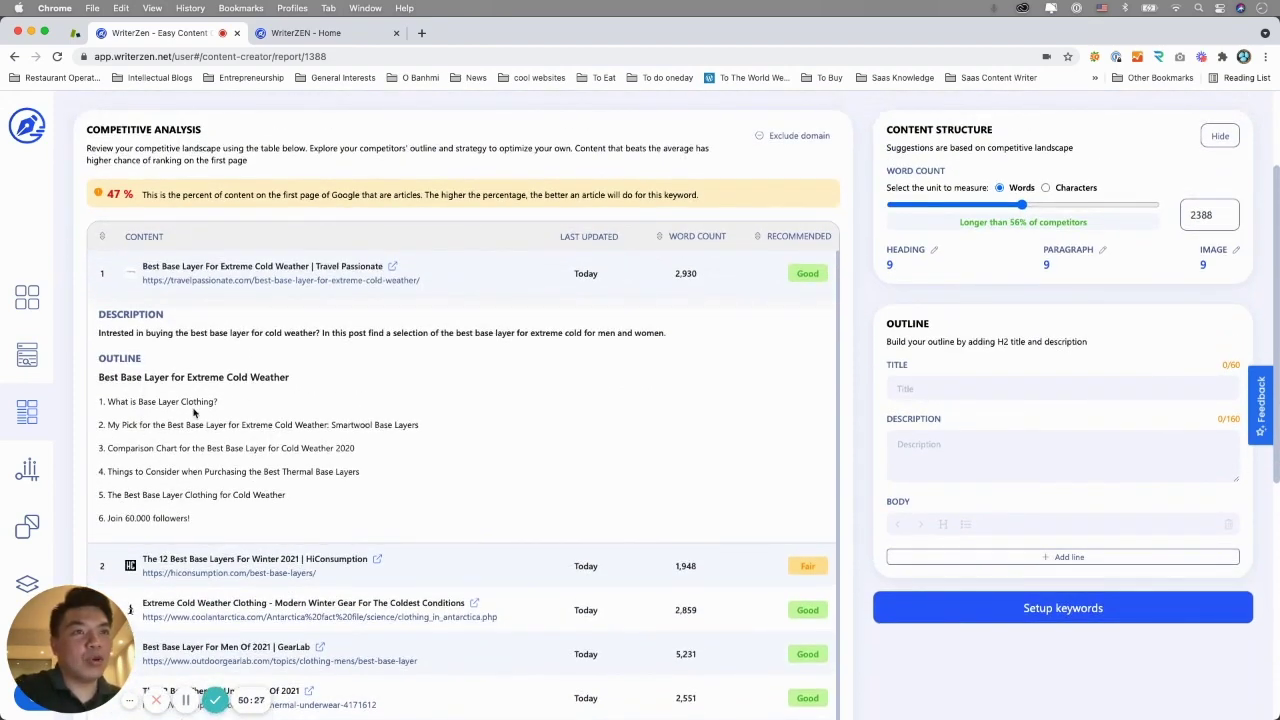
left_click(312, 285)
scroll(298, 385, "down", 1)
left_click(332, 435)
left_click(330, 425)
- Look through the full competitor list and expand the outline of HiConsumption's "The 12 Best Base Layers For Winter 2021"
scroll(300, 400, "down", 5)
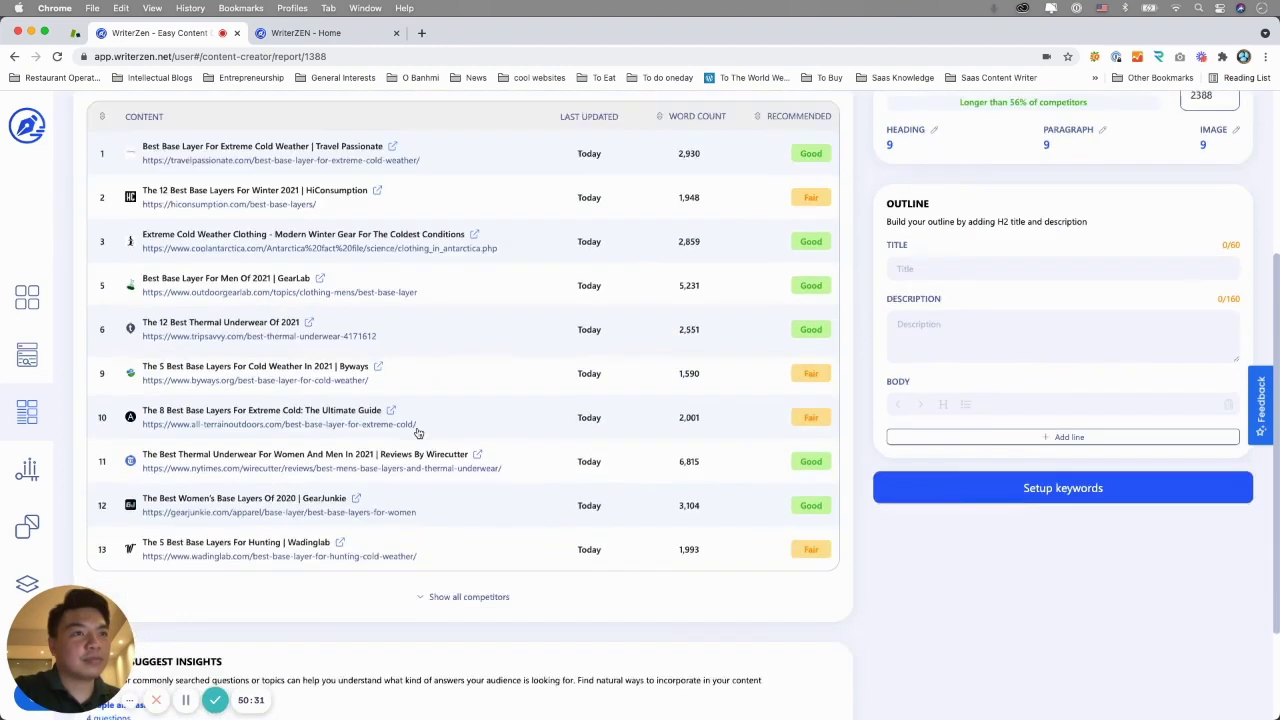
scroll(295, 380, "up", 7)
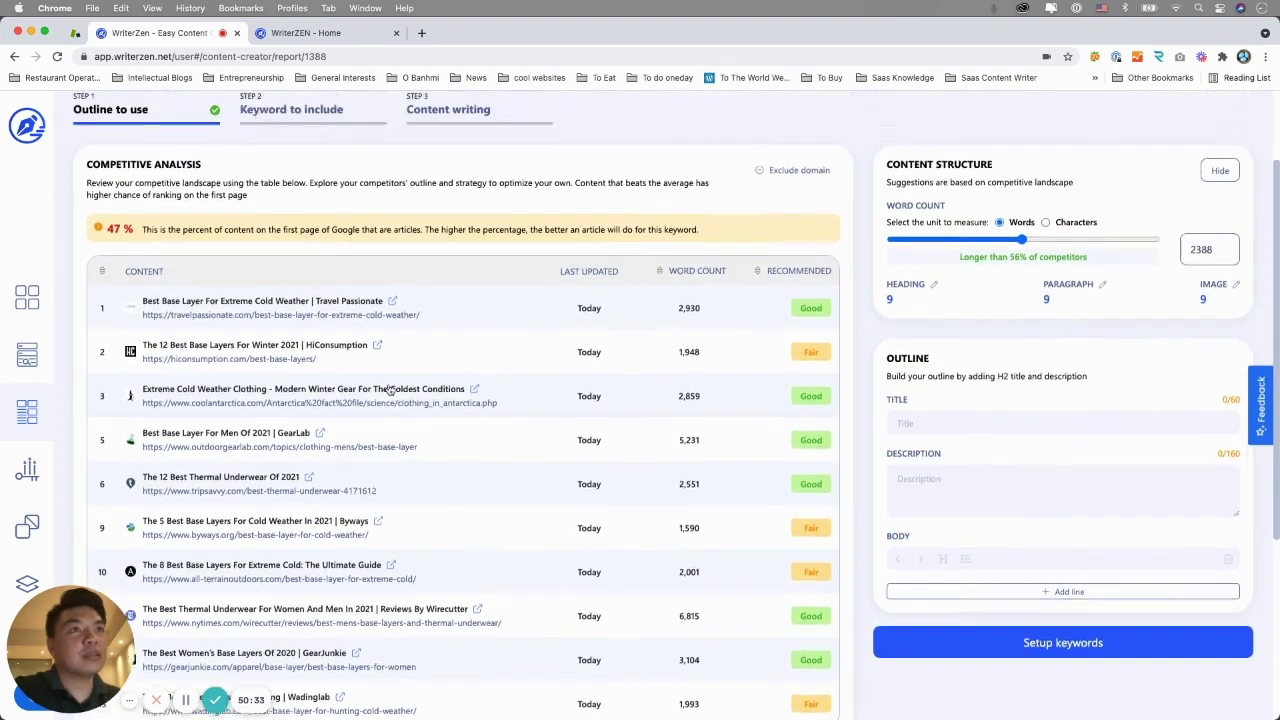
scroll(313, 405, "down", 4)
scroll(463, 614, "up", 6)
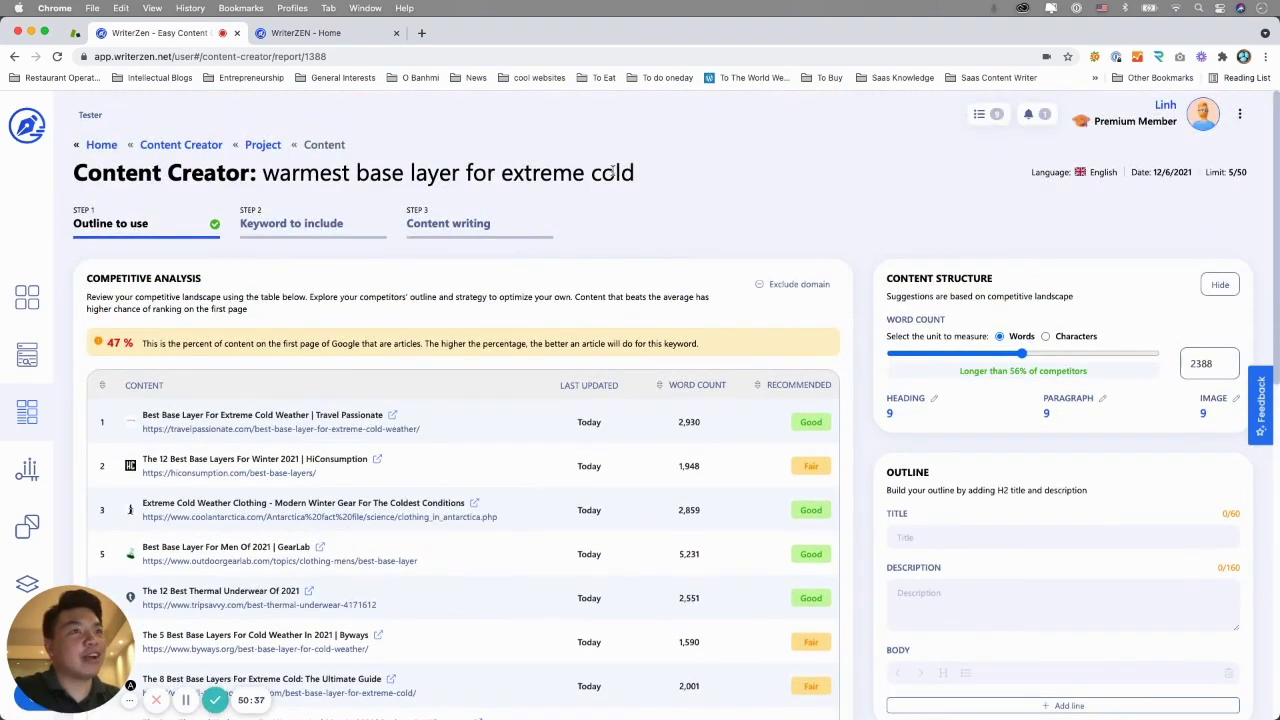
scroll(200, 430, "down", 2)
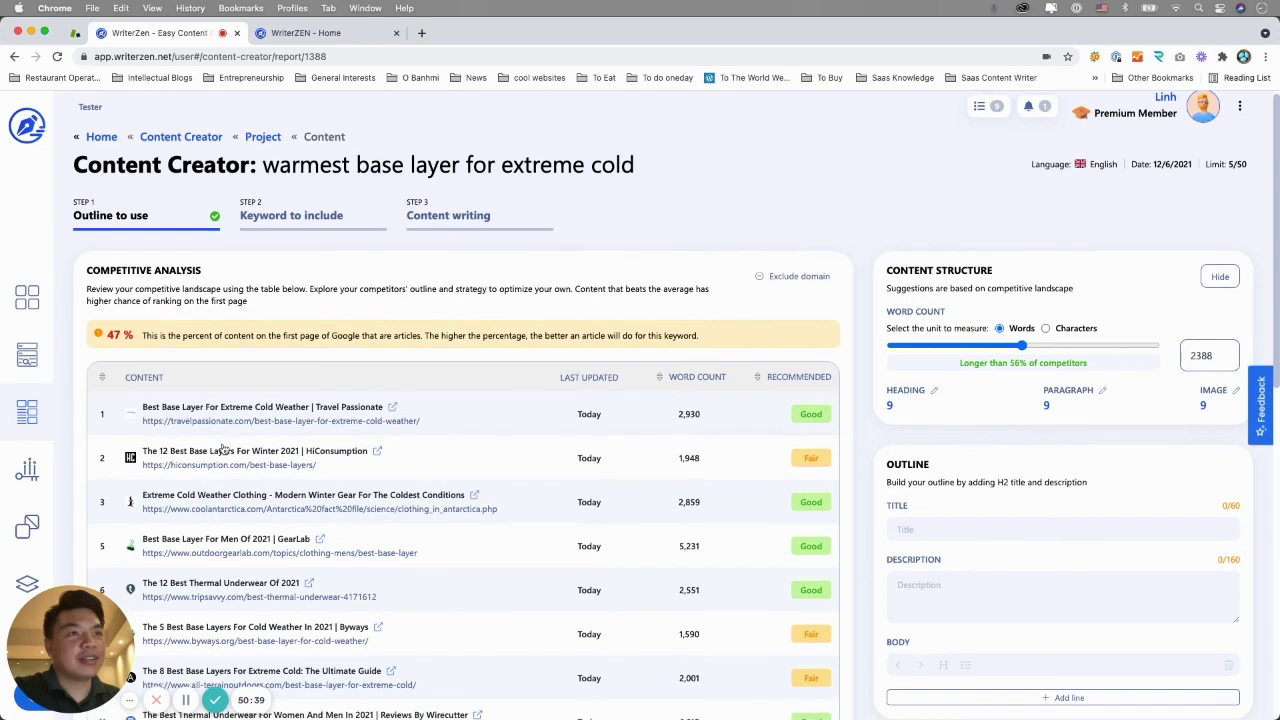
scroll(203, 455, "down", 3)
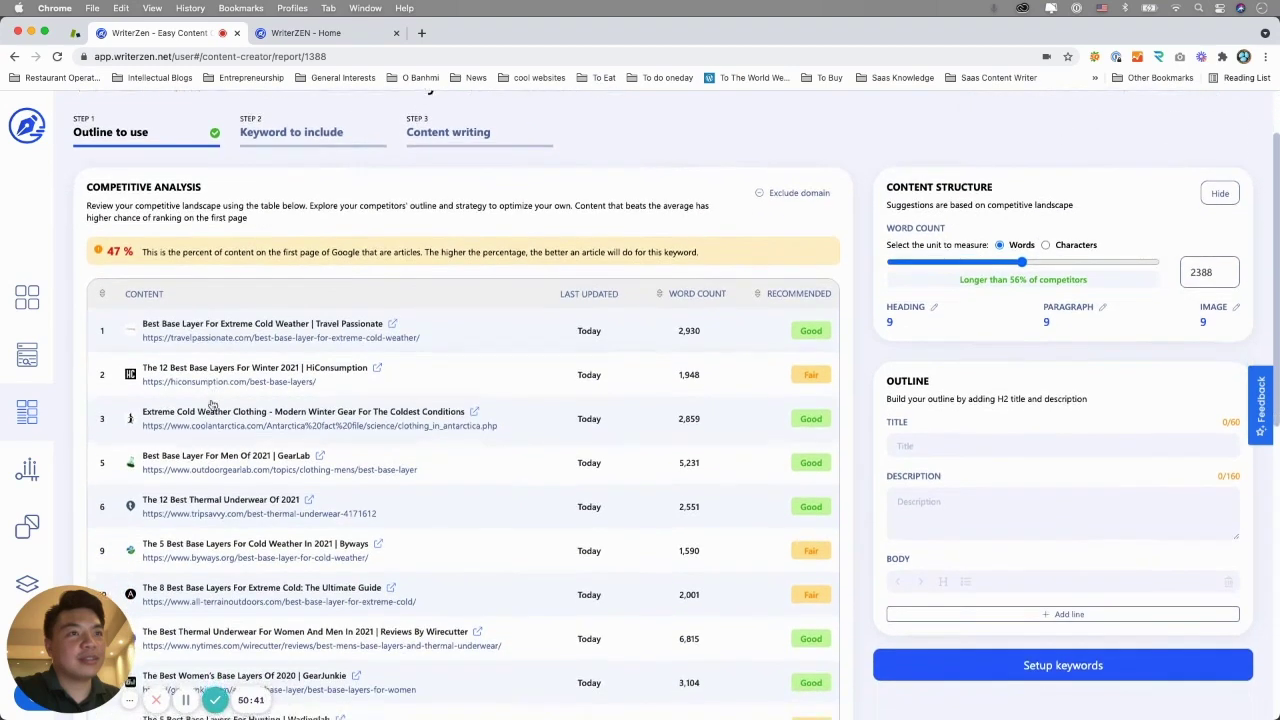
scroll(217, 444, "down", 1)
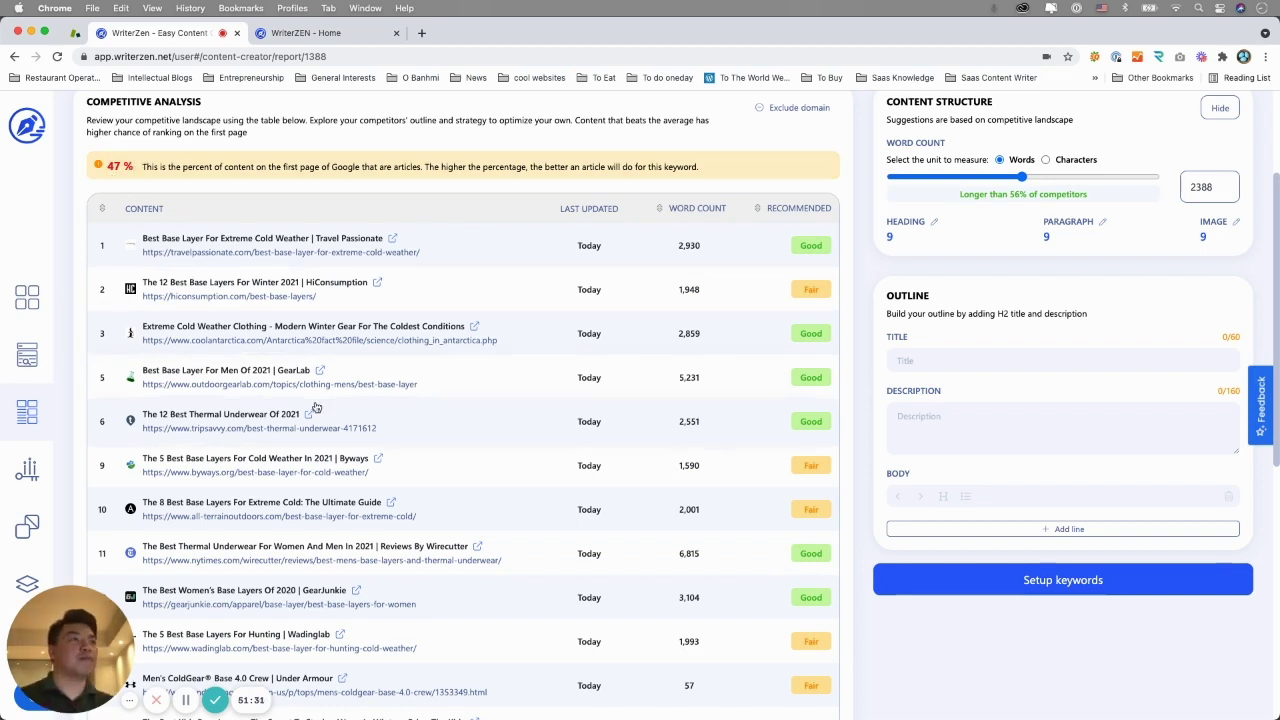
scroll(316, 412, "up", 1)
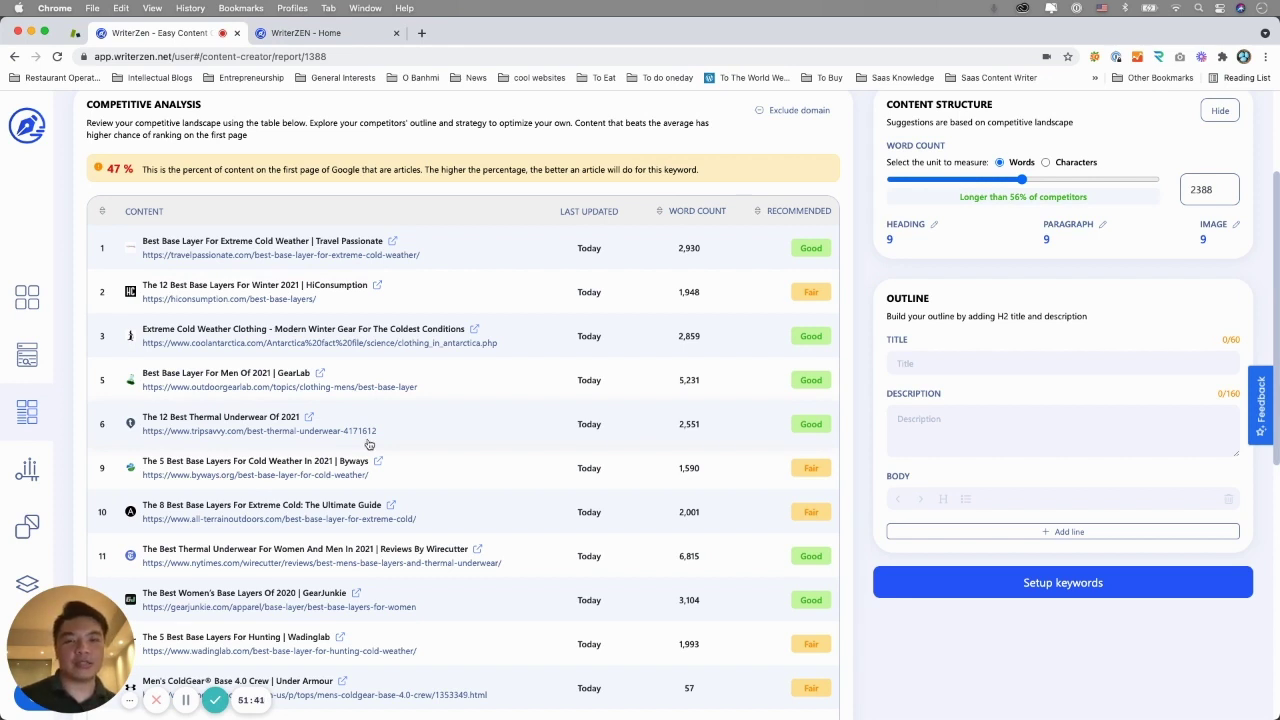
left_click(326, 293)
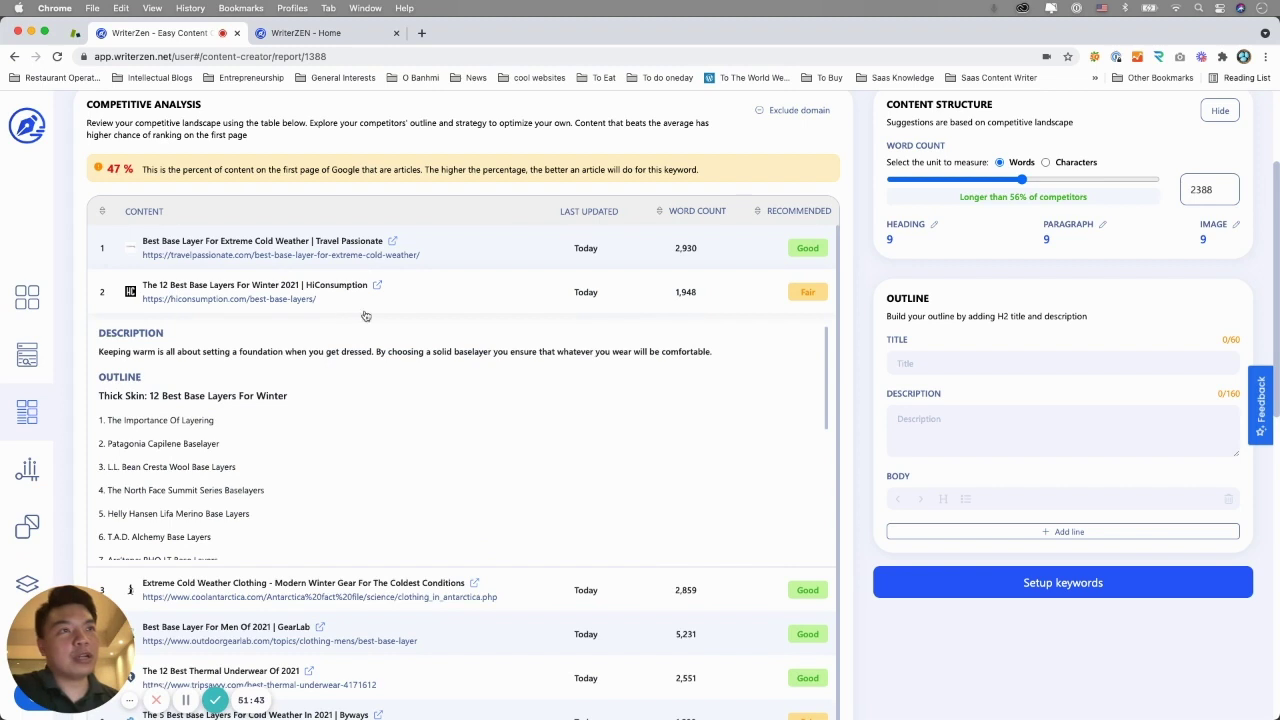
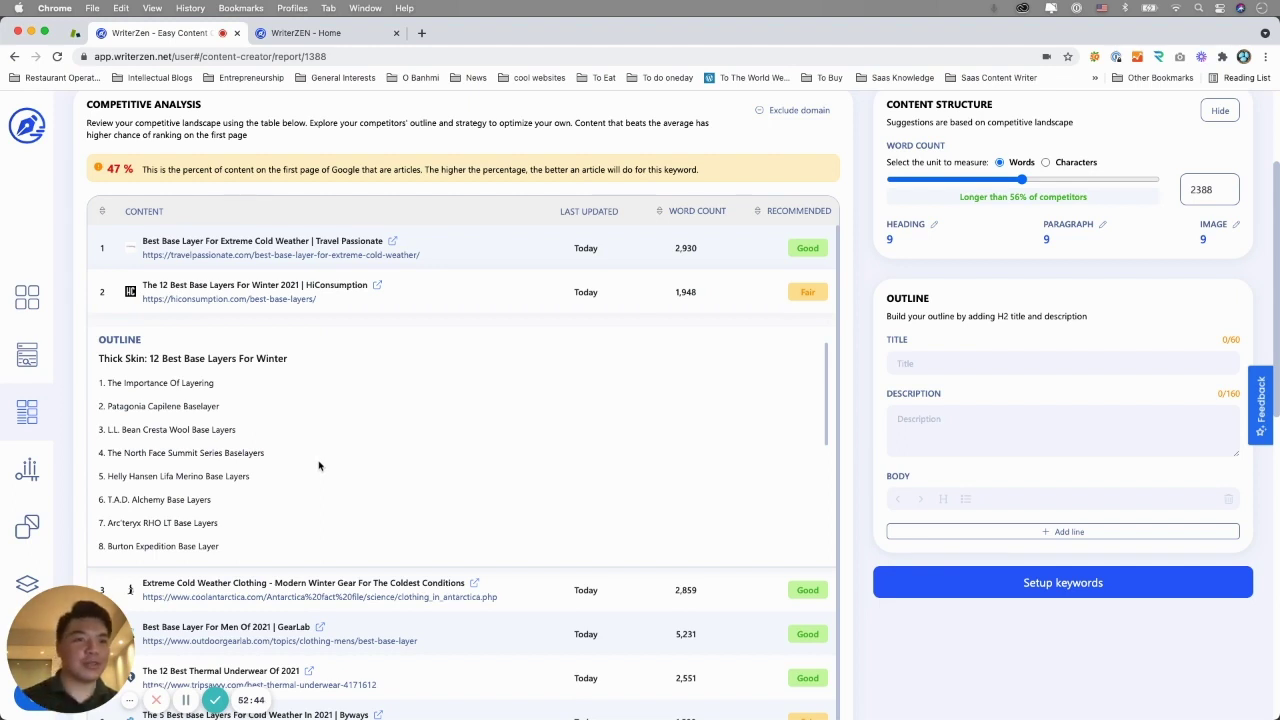
- Add "Patagonia Capilene Baselayer", "L.L. Bean Cresta Wool Base Layers" and "The North Face Summit Series Baselayers" from the HiConsumption outline to the article body
left_click_drag(99, 406, 187, 414)
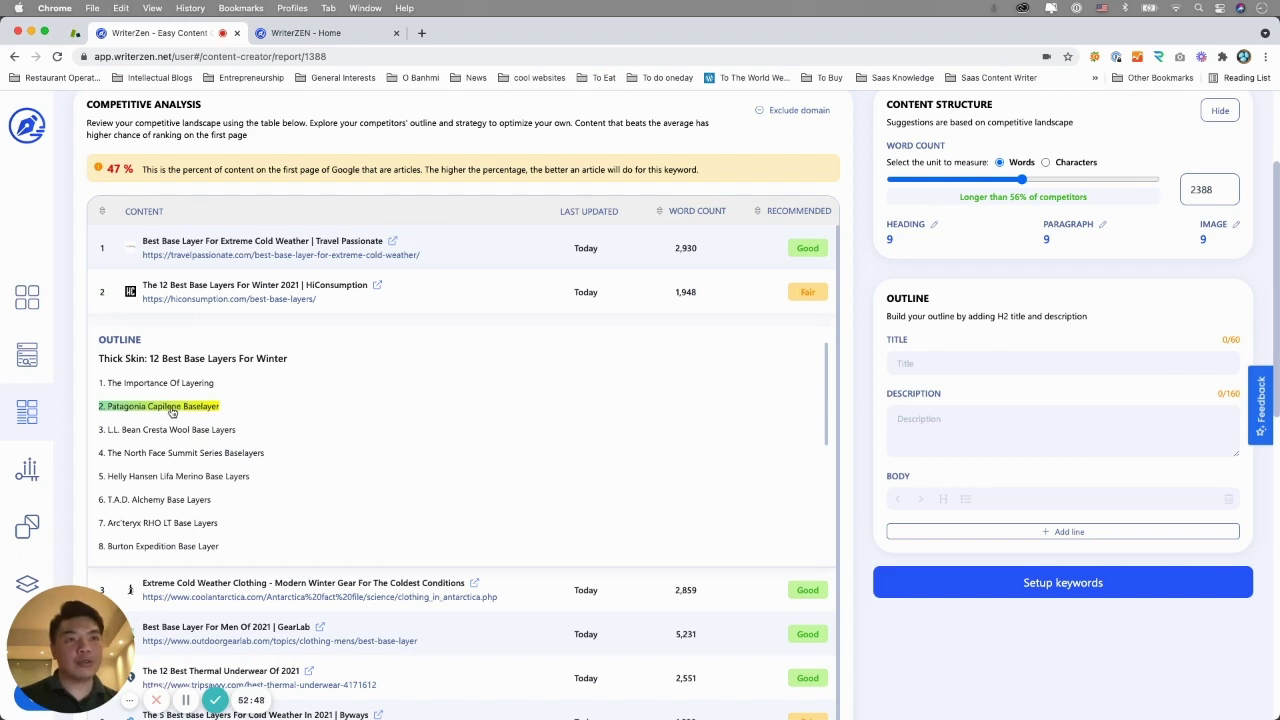
left_click_drag(99, 429, 206, 438)
left_click_drag(99, 452, 201, 462)
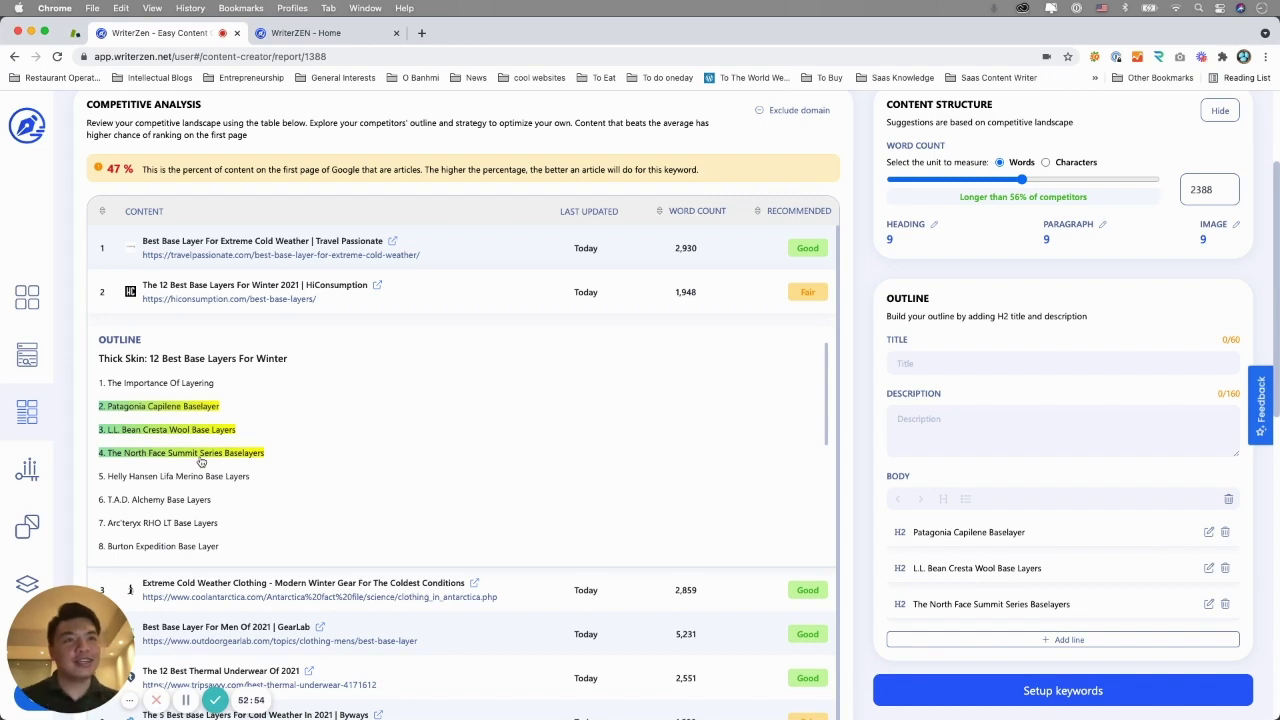
scroll(1010, 560, "down", 3)
scroll(1040, 475, "up", 3)
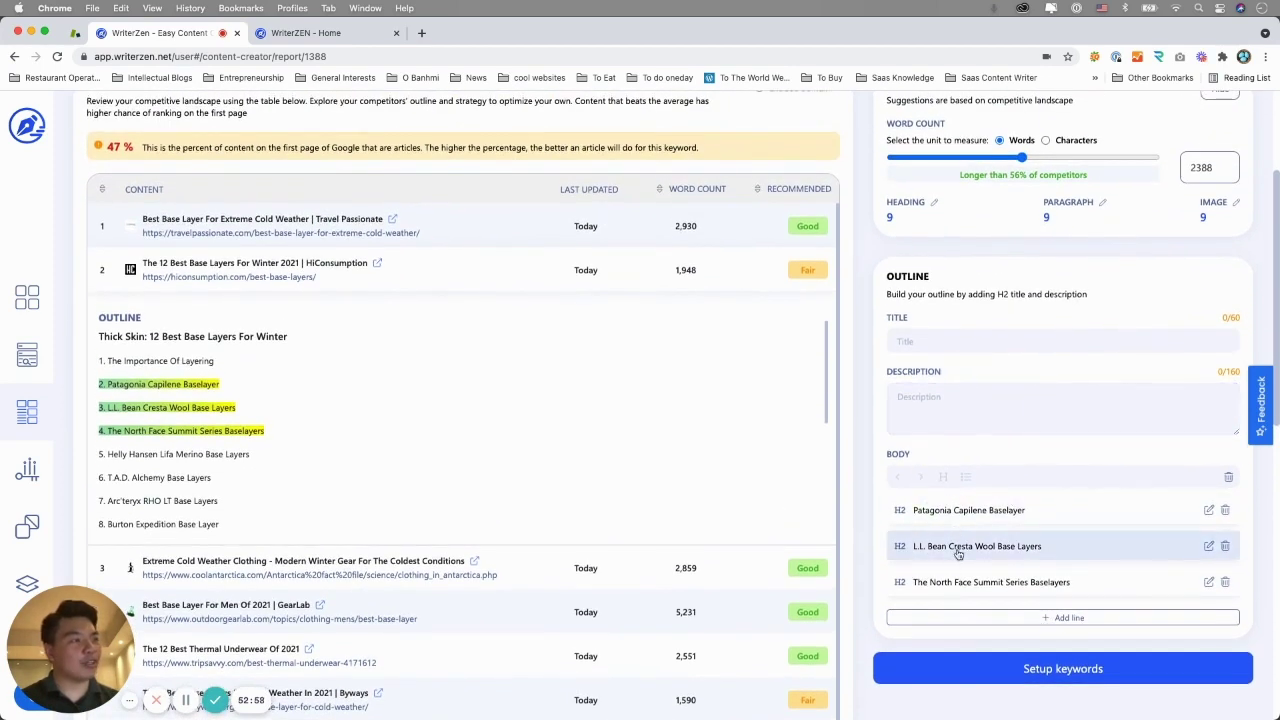
- Add "Best Midweight Bang for Your Buck" and "Why You Should Trust Us" from GearLab's outline to the article body
scroll(320, 515, "down", 5)
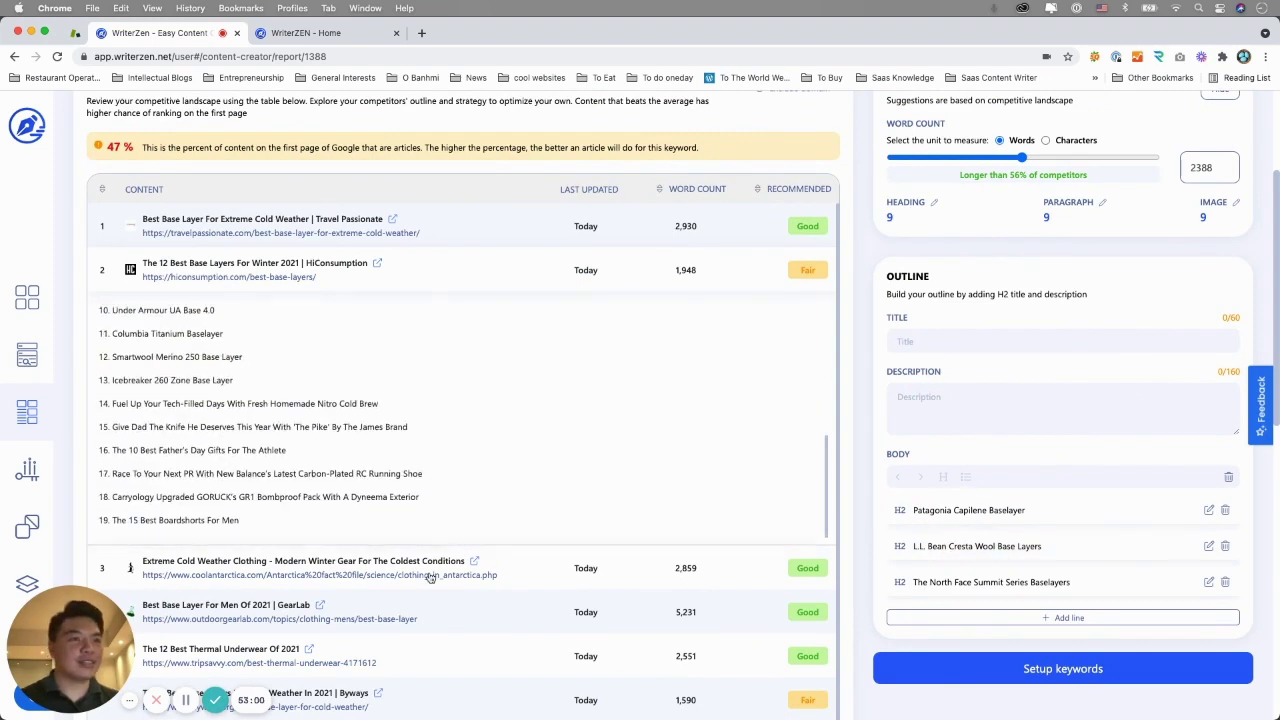
scroll(430, 577, "down", 1)
left_click(326, 563)
left_click(180, 460)
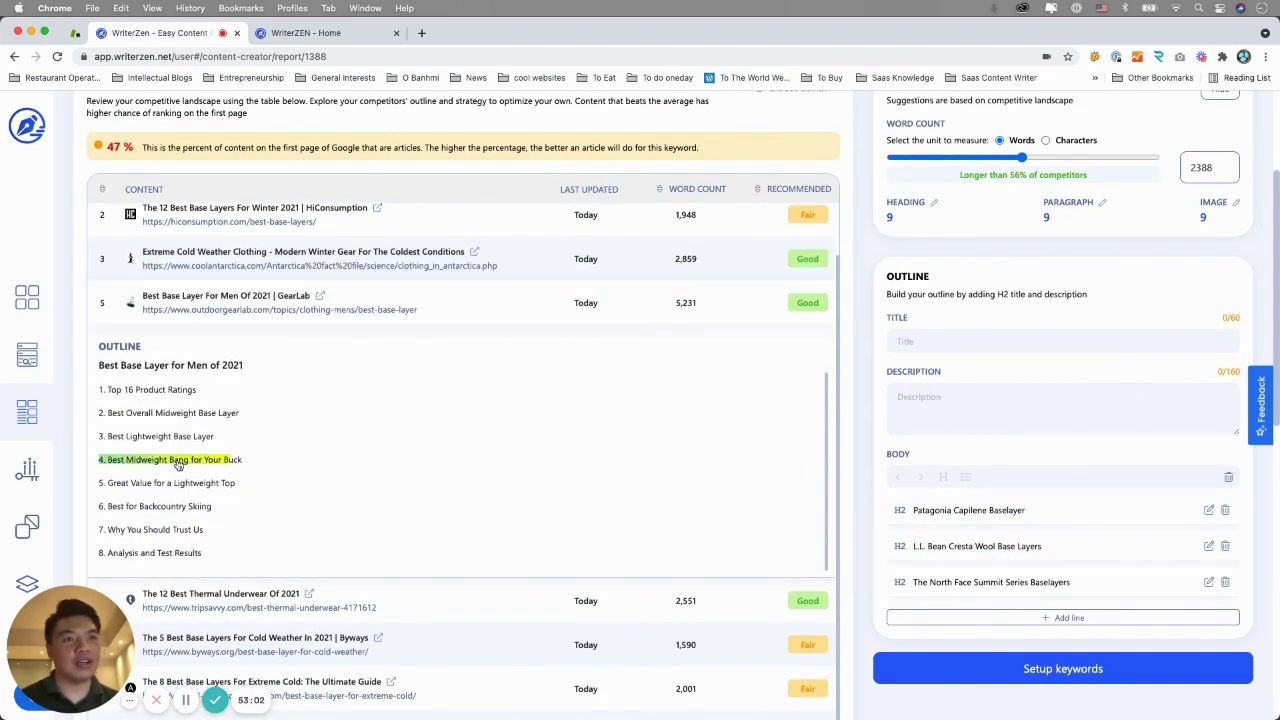
left_click(177, 530)
- Expand the Bring The Kids article and add its outline lines 1 (kids' layering rundown) and 3 ("Can you wear base layers under clothes?") to the body
scroll(177, 531, "down", 5)
left_click(343, 538)
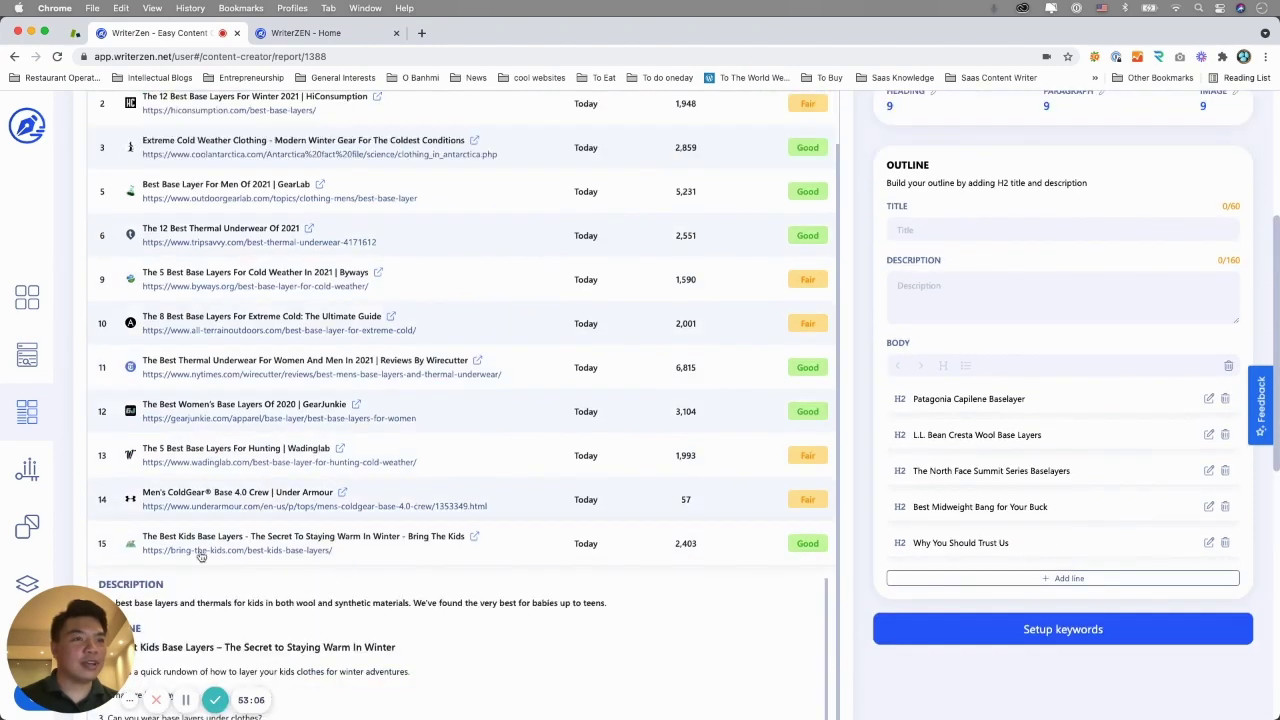
scroll(266, 614, "down", 3)
left_click(218, 608)
left_click(203, 655)
- Copy the Bring The Kids article's description into the outline's description field
scroll(245, 624, "up", 2)
double_click(395, 604)
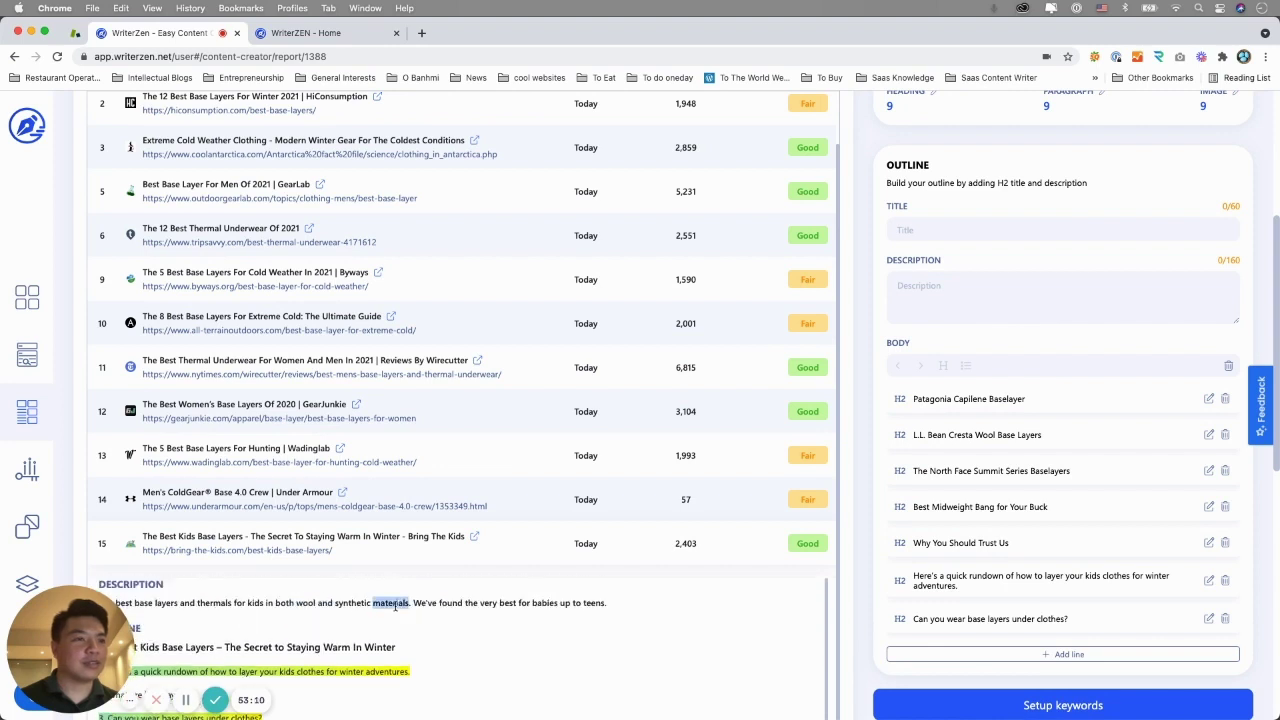
triple_click(395, 604)
key("ctrl+c")
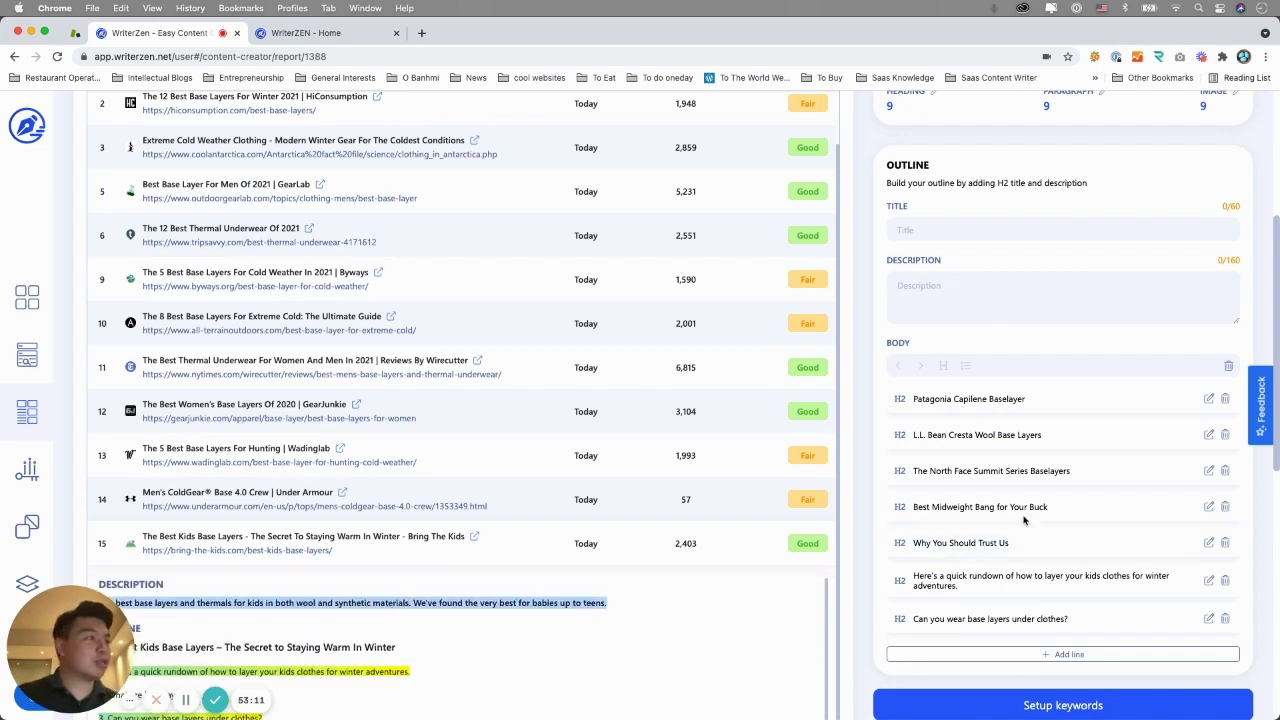
left_click(966, 290)
key("ctrl+v")
- Fill the outline title with the copied helper sentence "Build your outline by adding H2 title and description"
left_click(958, 230)
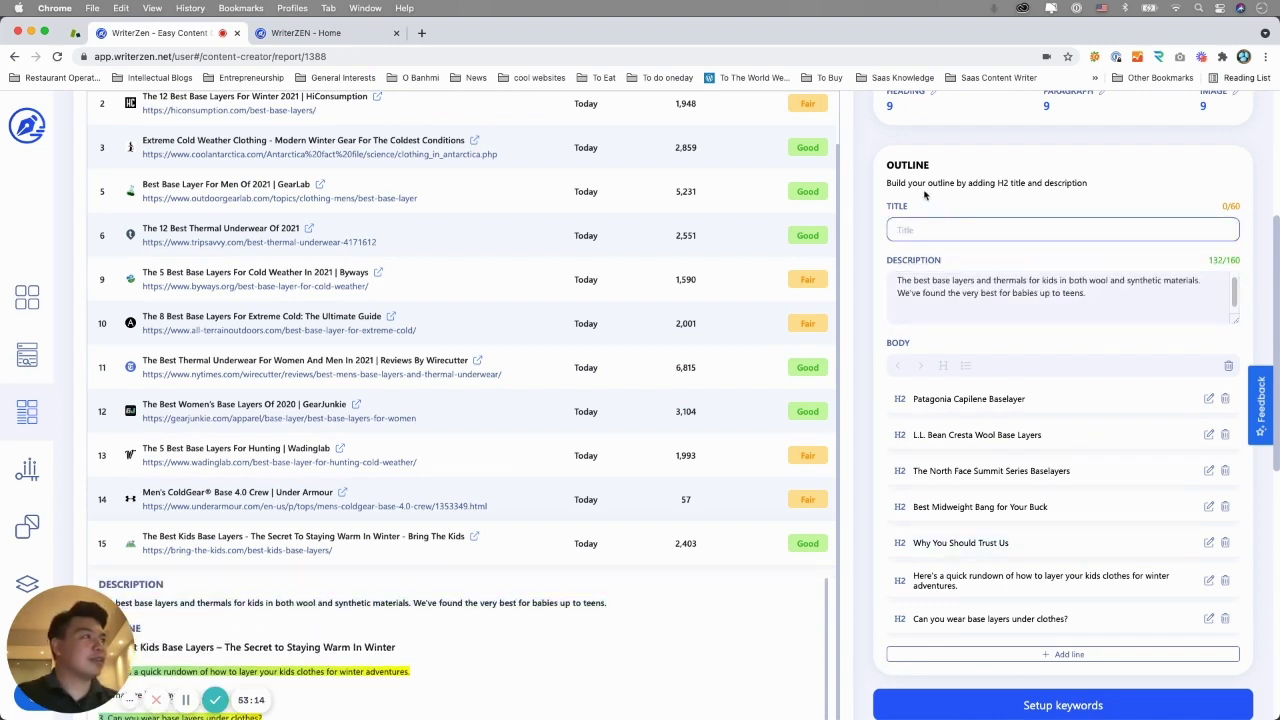
left_click_drag(890, 183, 1022, 184)
left_click(1082, 183)
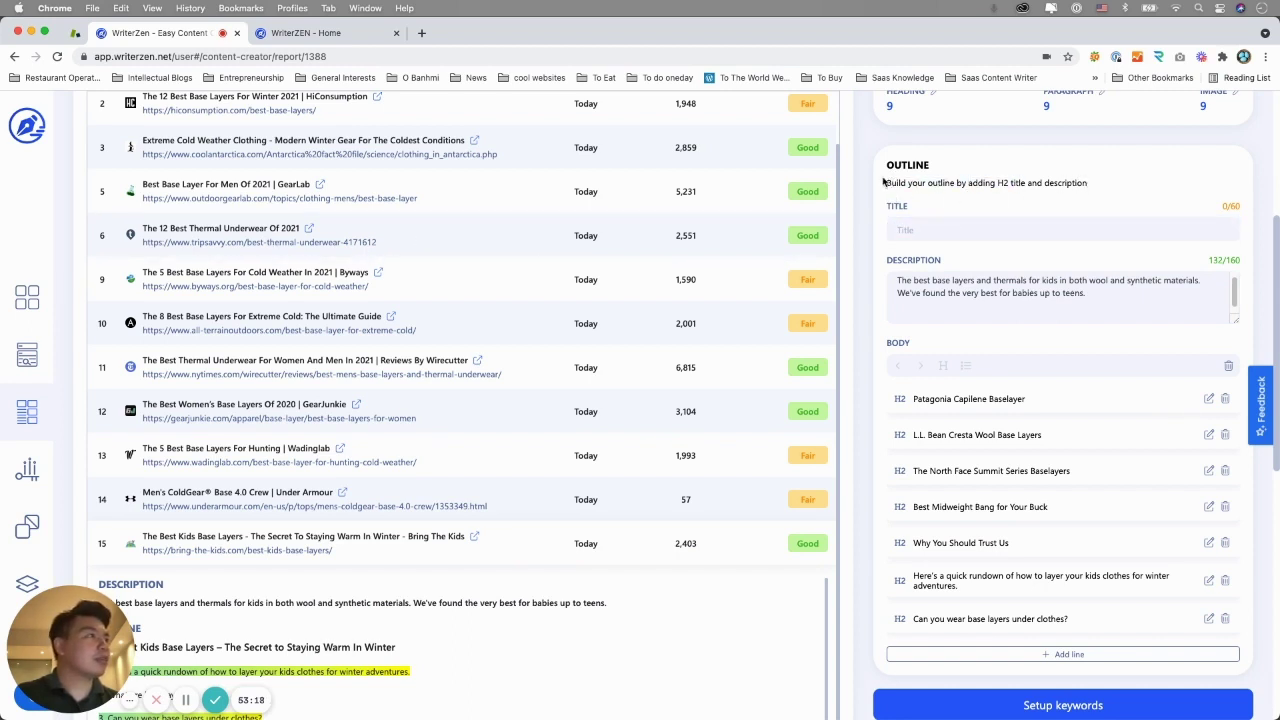
left_click_drag(887, 183, 1100, 184)
key("cmd+c")
left_click(1000, 230)
key("cmd+v")
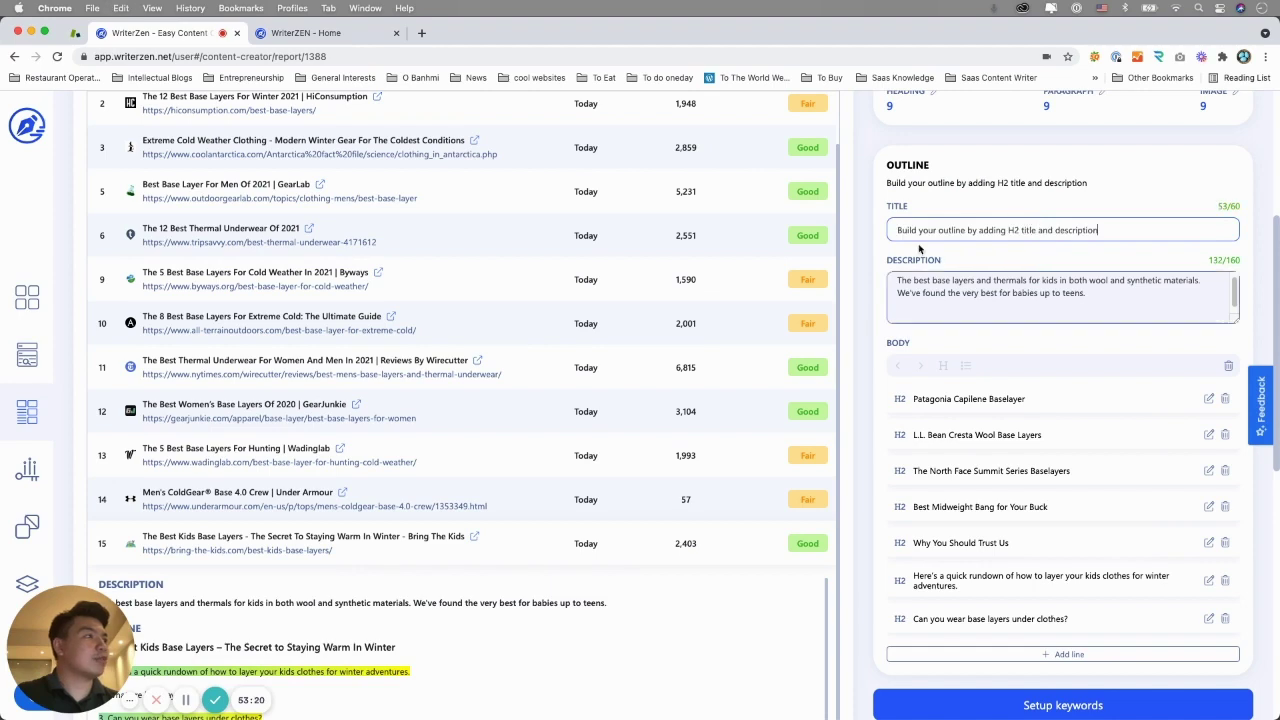
left_click(960, 290)
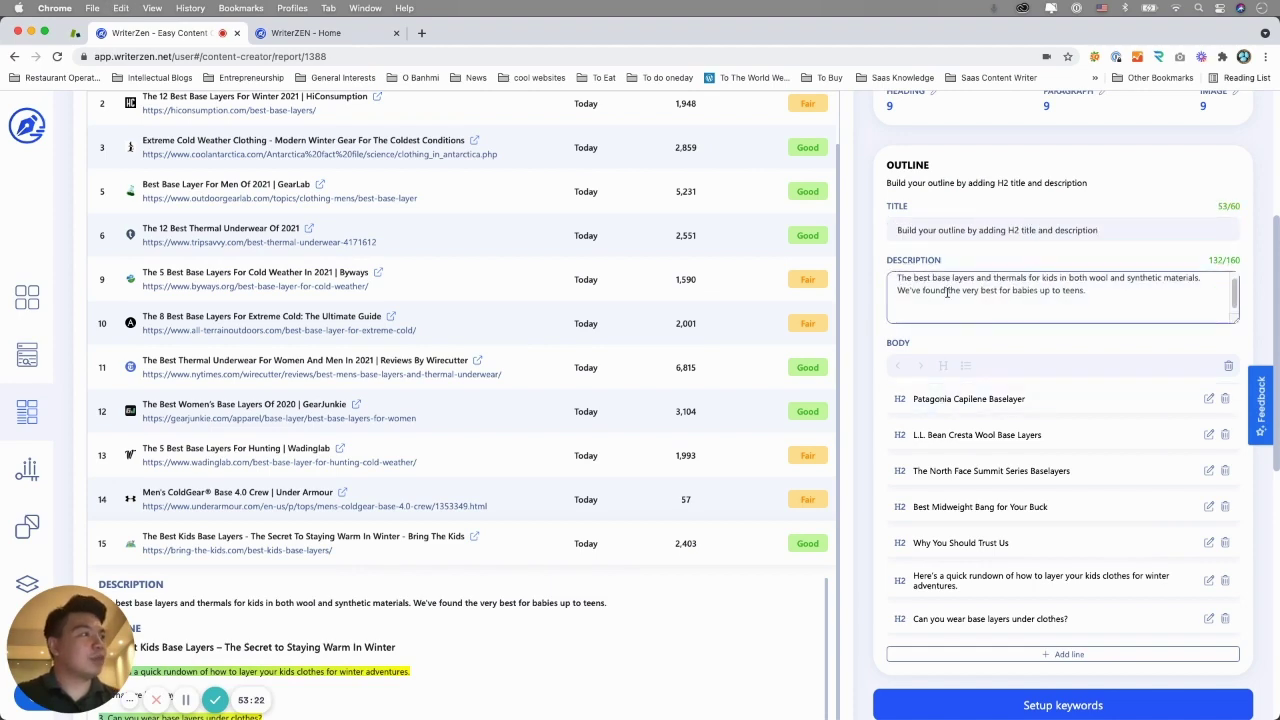
- Raise the target word count in the content structure to 3057 words
scroll(948, 327, "up", 1)
scroll(948, 327, "up", 3)
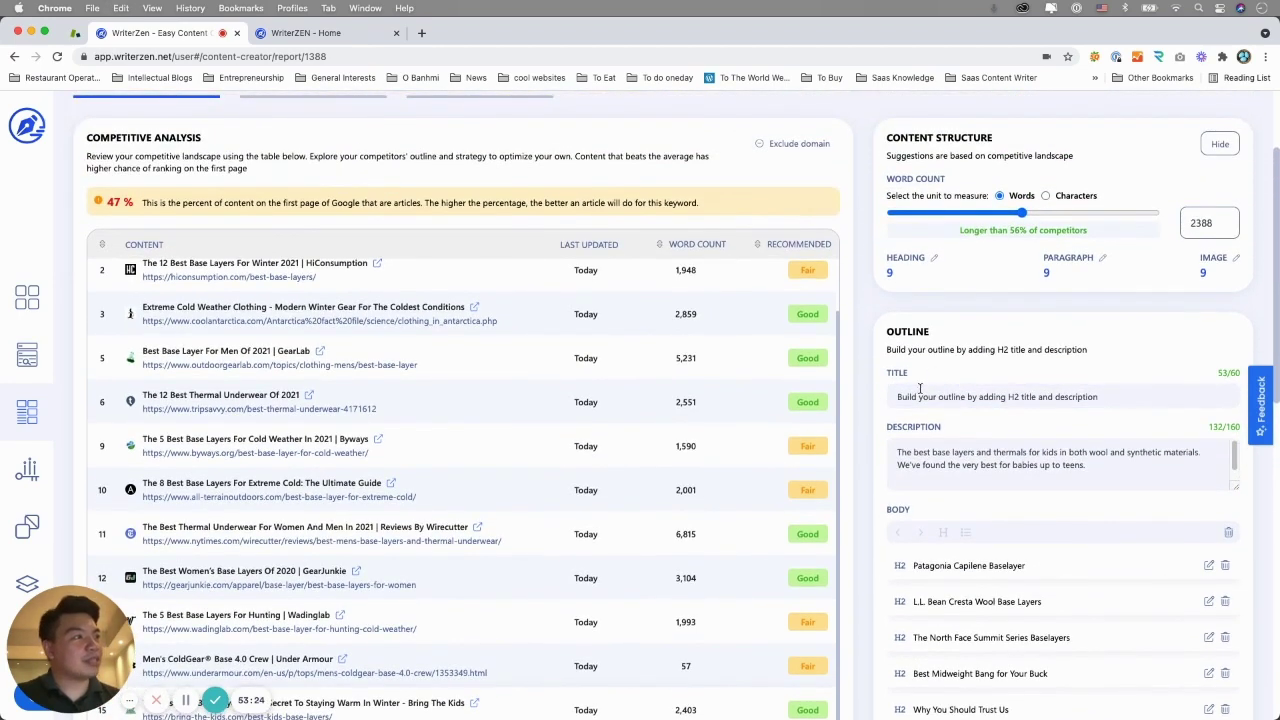
scroll(955, 607, "down", 10)
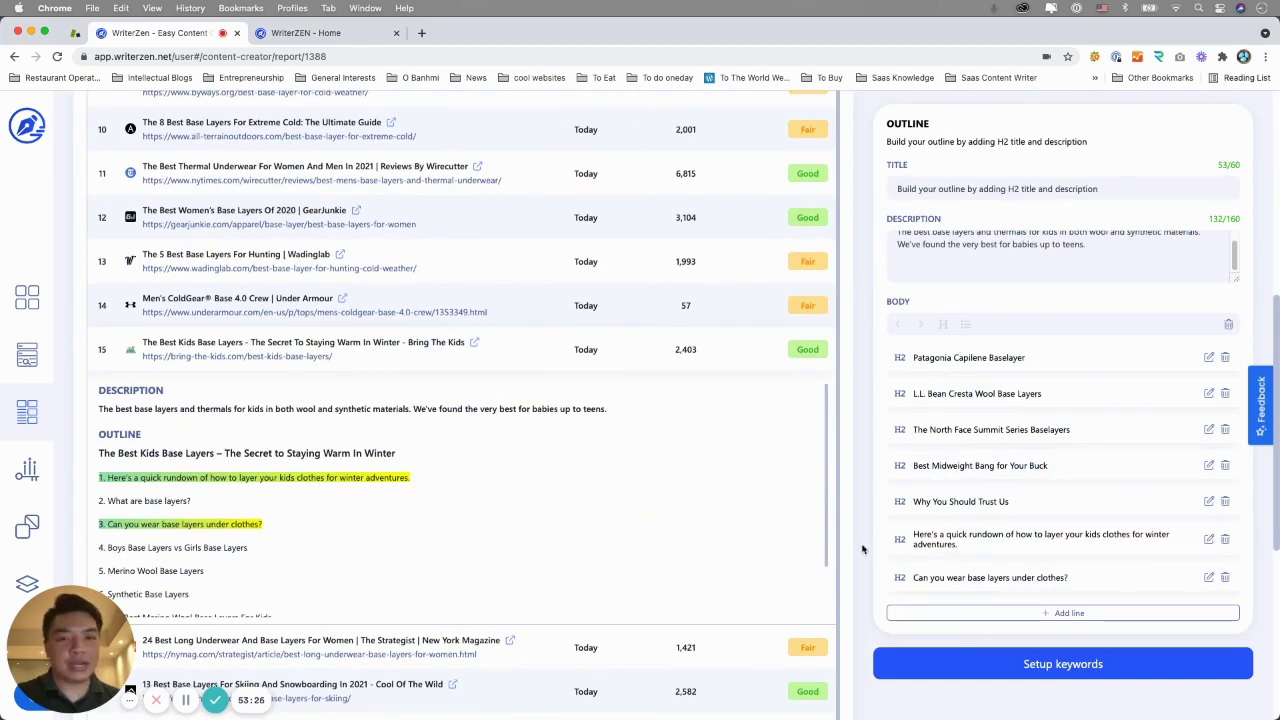
scroll(853, 548, "up", 8)
scroll(853, 548, "up", 5)
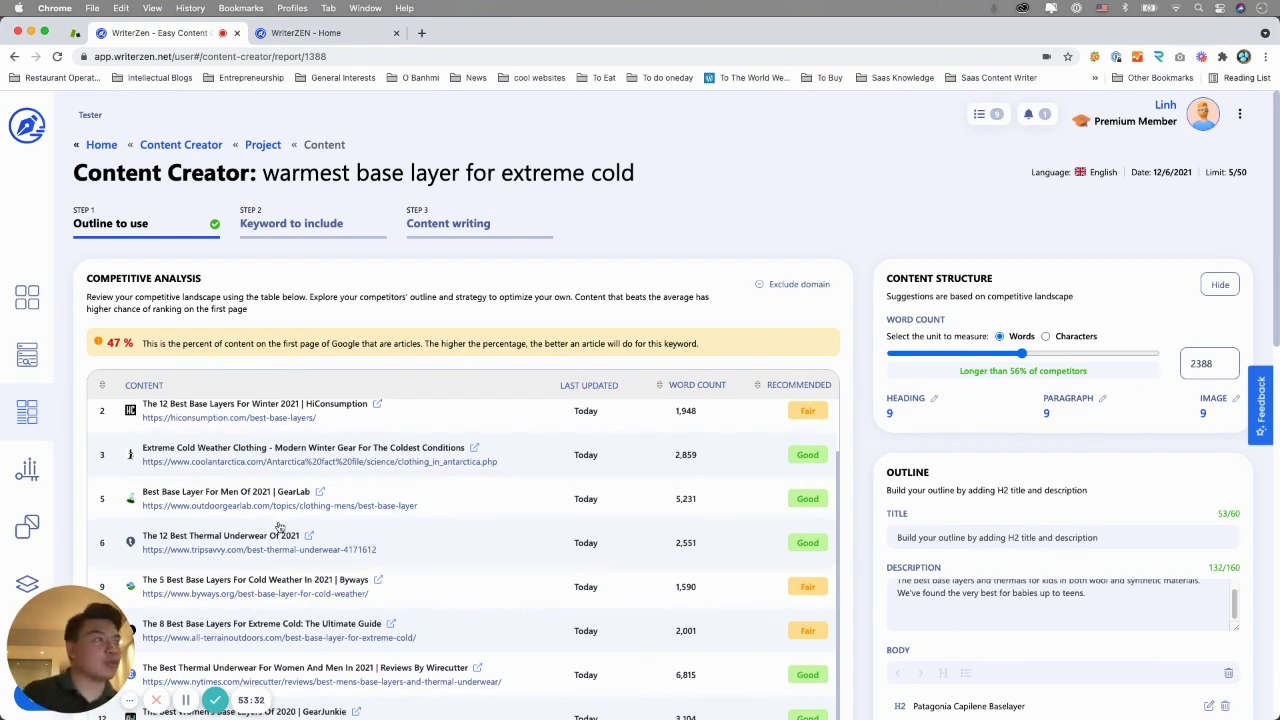
mouse_move(1021, 363)
left_mouse_down()
mouse_move(962, 358)
mouse_move(1037, 364)
left_mouse_up()
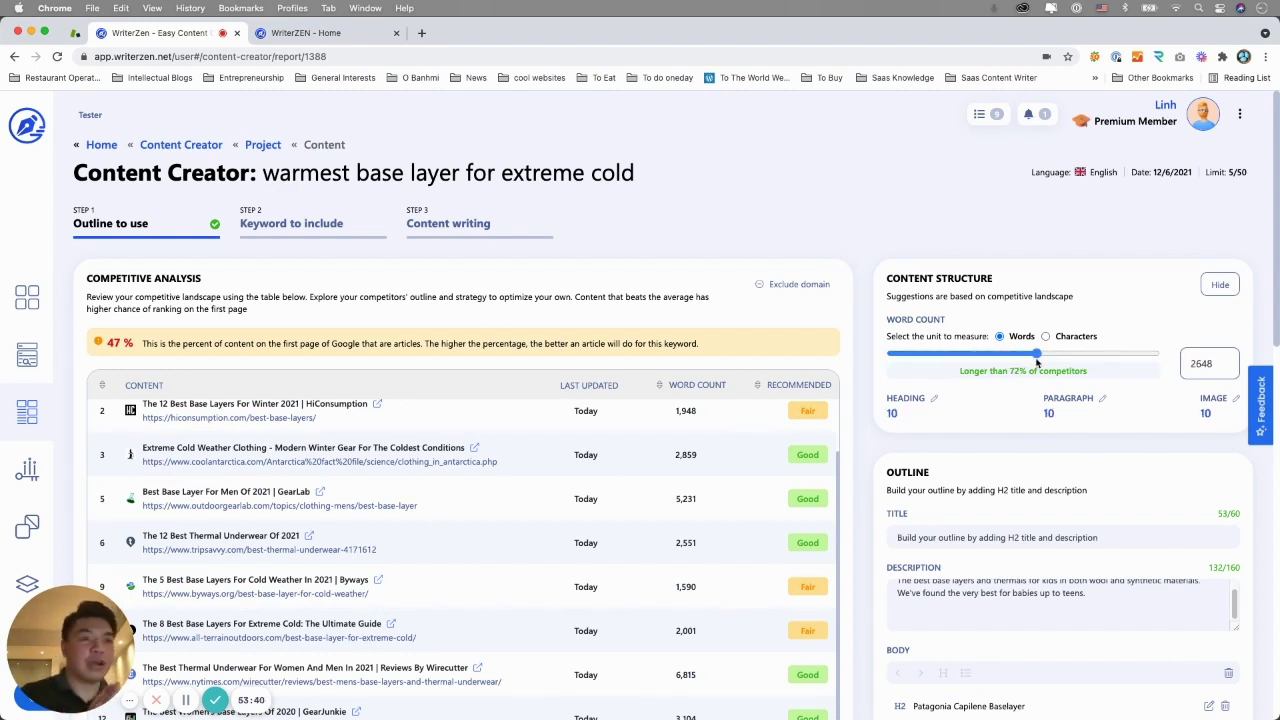
mouse_move(1037, 363)
left_mouse_down()
mouse_move(1012, 360)
mouse_move(1059, 358)
left_mouse_up()
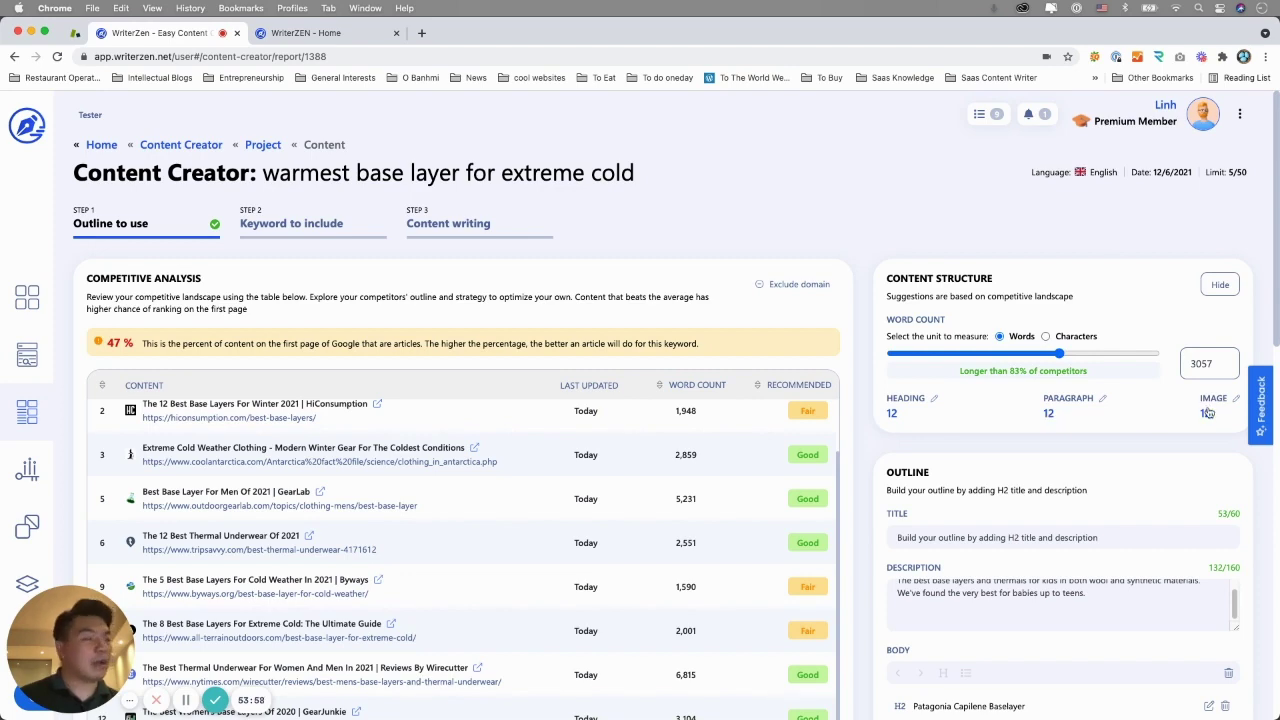
- Confirm the heading count at 12 and set the paragraph count to 10
scroll(960, 466, "down", 1)
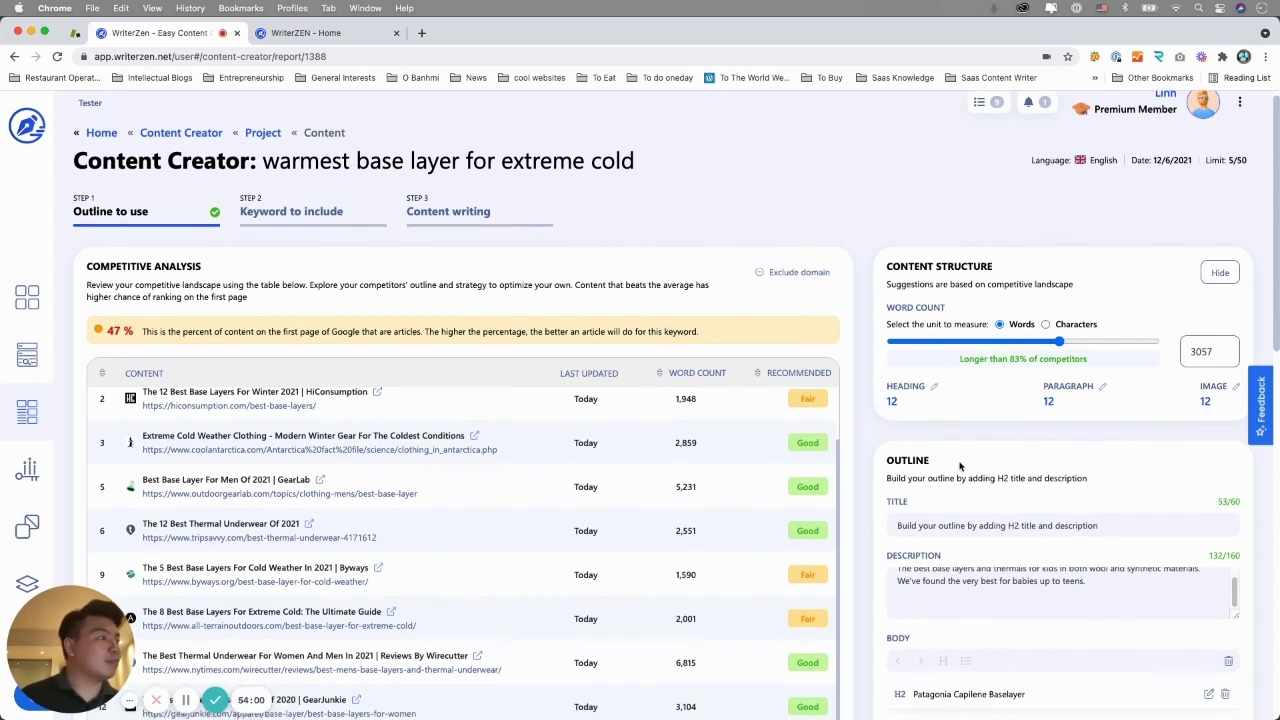
left_click(933, 386)
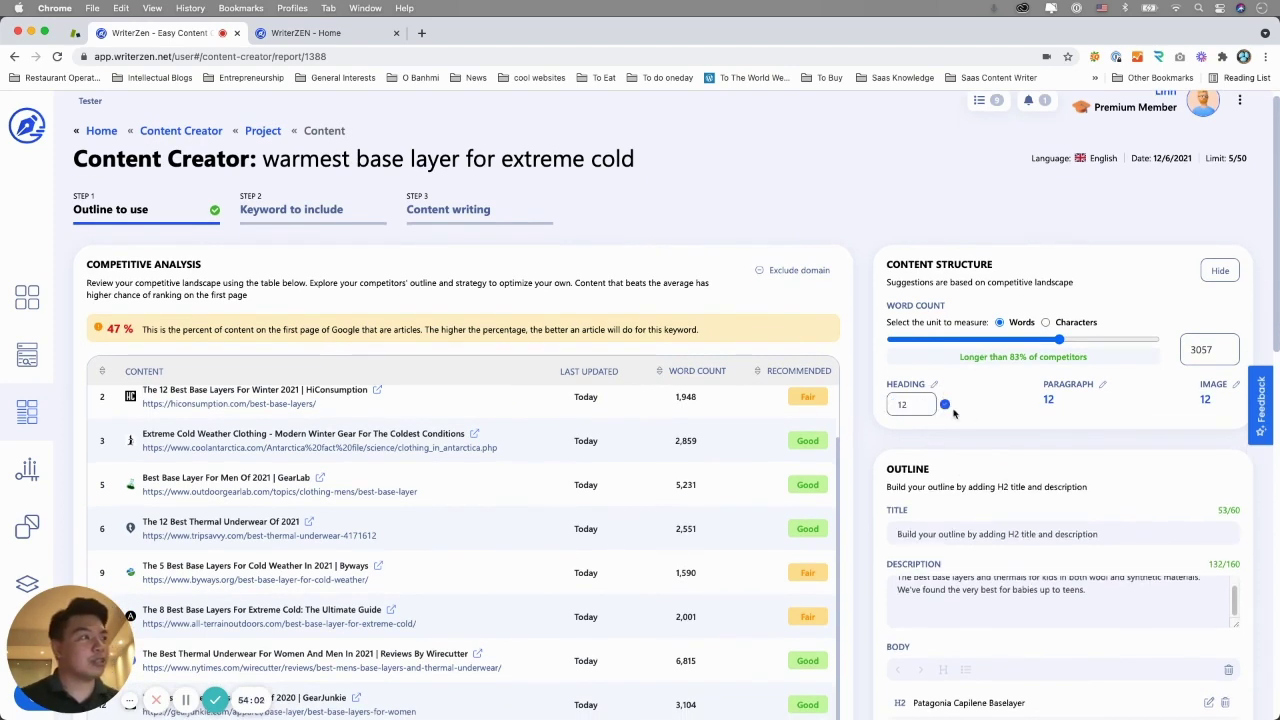
left_click(945, 405)
left_click(1102, 384)
left_click(1077, 408)
left_click(1077, 408)
left_click(1101, 404)
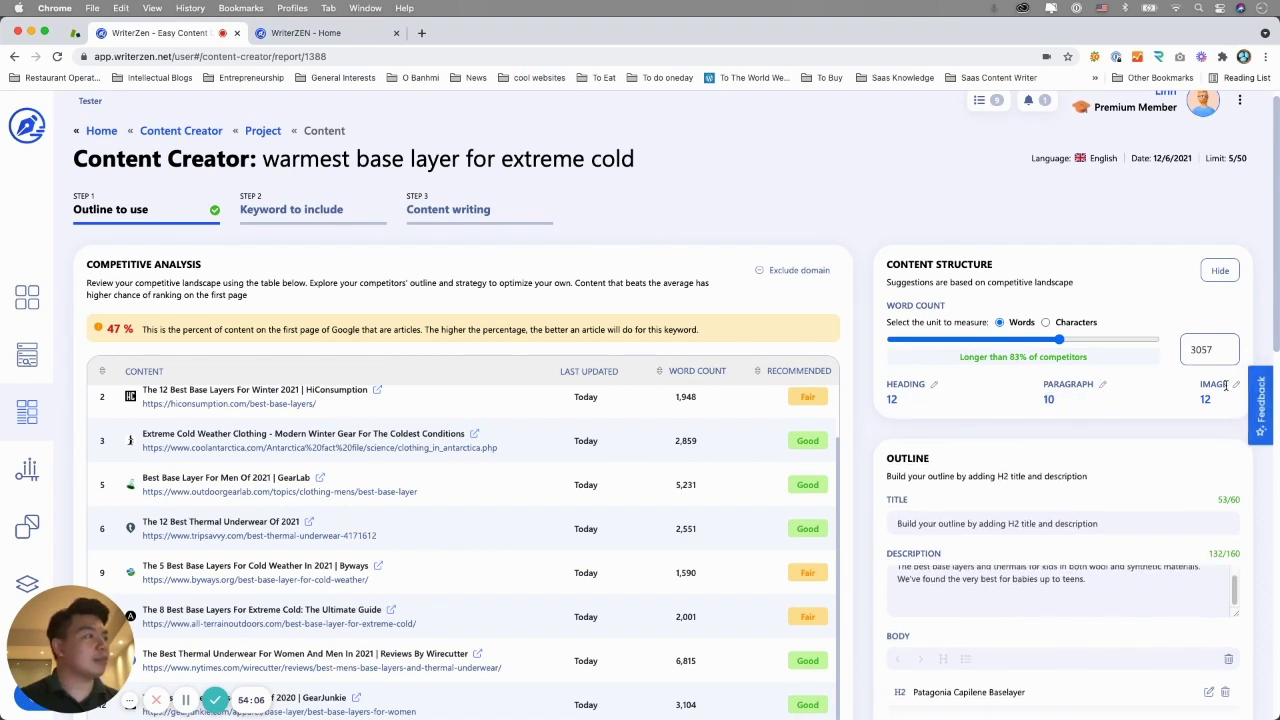
- Set the image count in the content structure to 10
left_click(1235, 384)
left_click(1211, 409)
left_click(1211, 409)
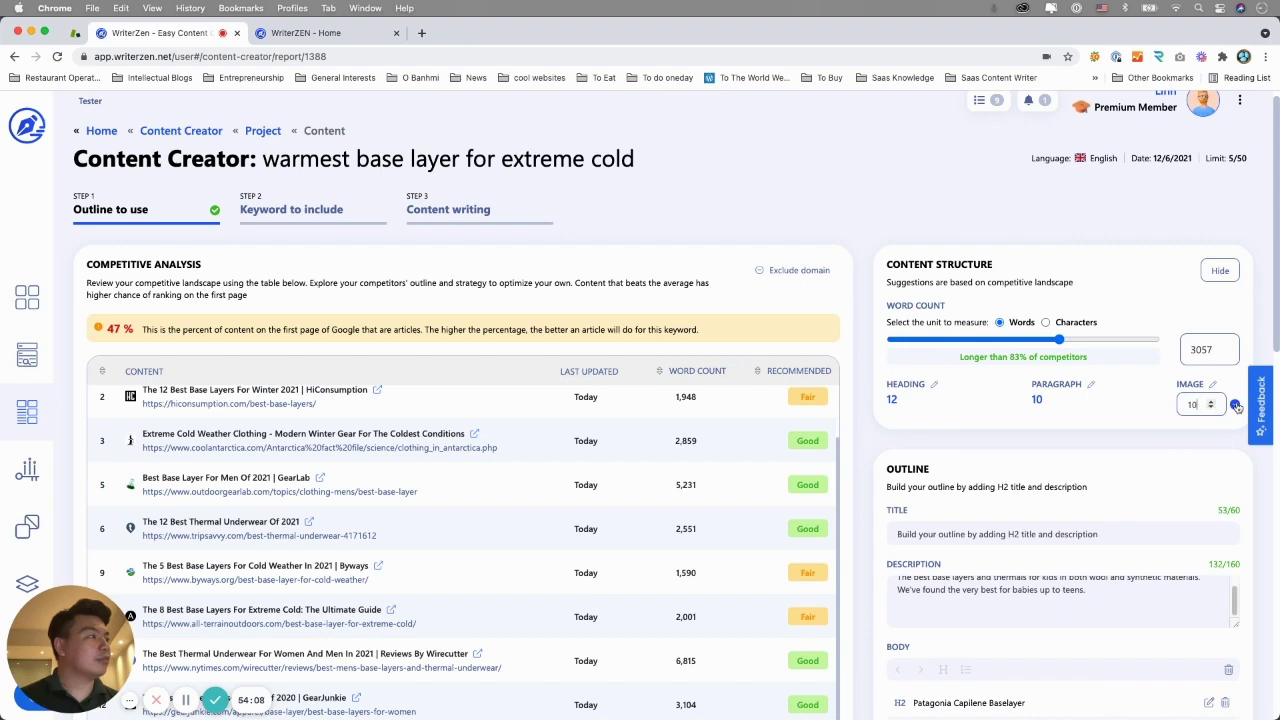
left_click(1236, 406)
- Indent "L.L. Bean Cresta Wool Base Layers" and turn it into a bullet point under the Patagonia heading
scroll(1066, 446, "down", 5)
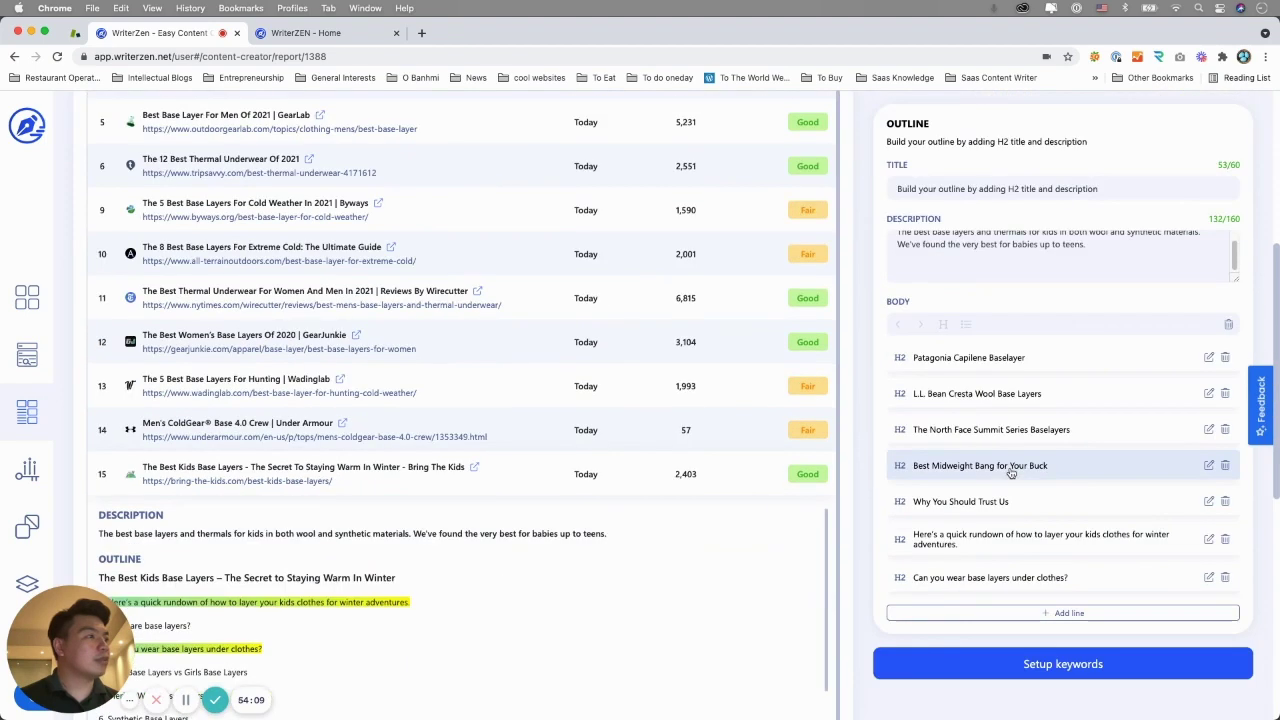
left_click(950, 397)
left_click(921, 328)
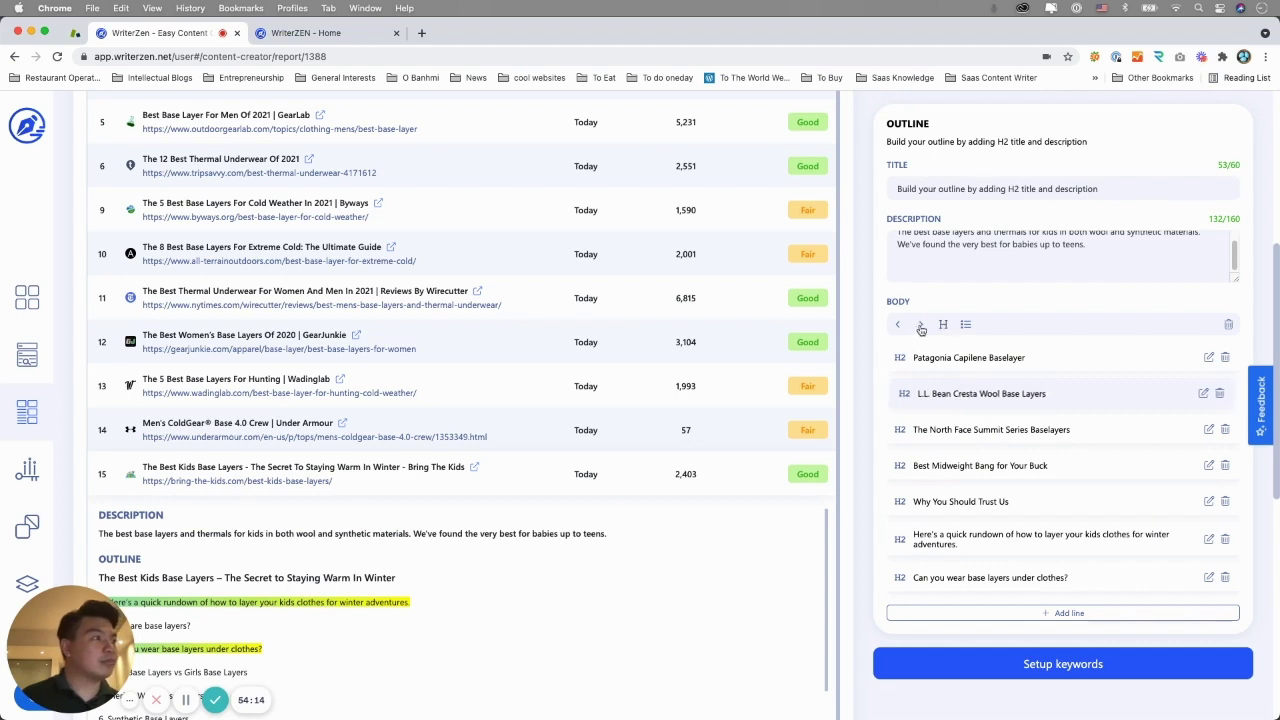
left_click(921, 328)
left_click(965, 327)
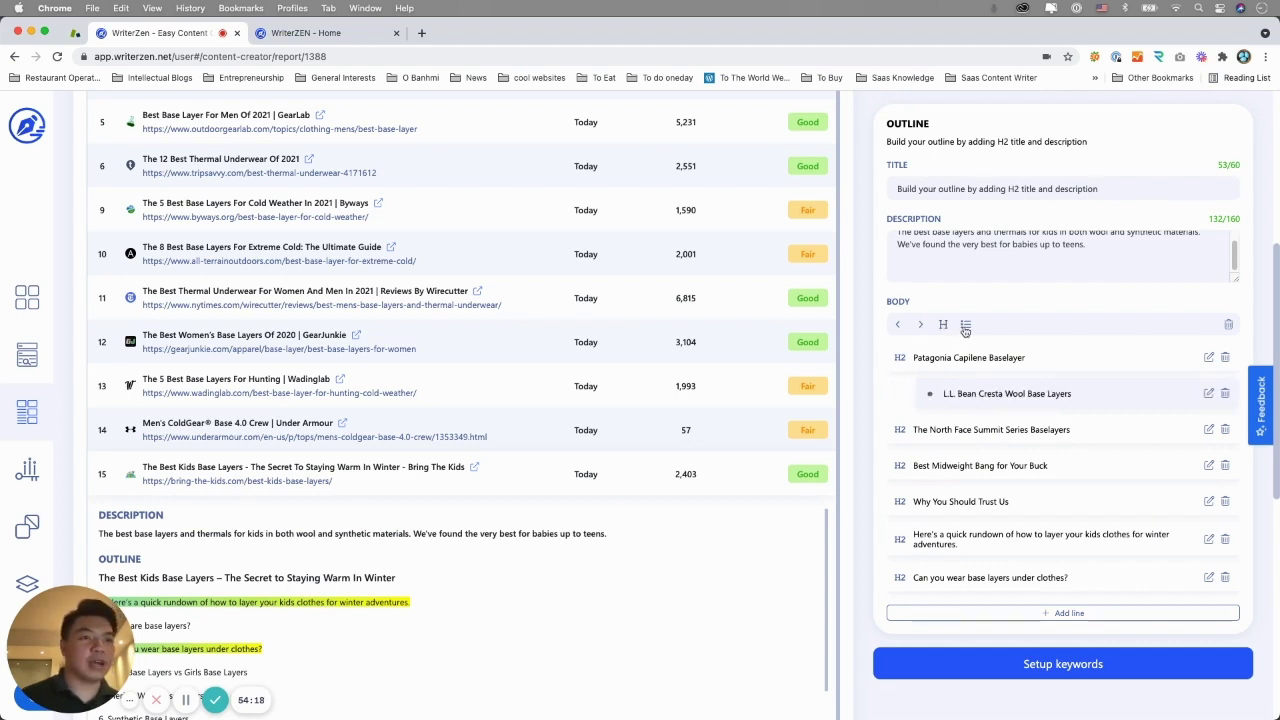
- Demote "The North Face Summit Series Baselayers" to H3 and make "Best Midweight Bang for Your Buck" a bullet point
left_click(952, 432)
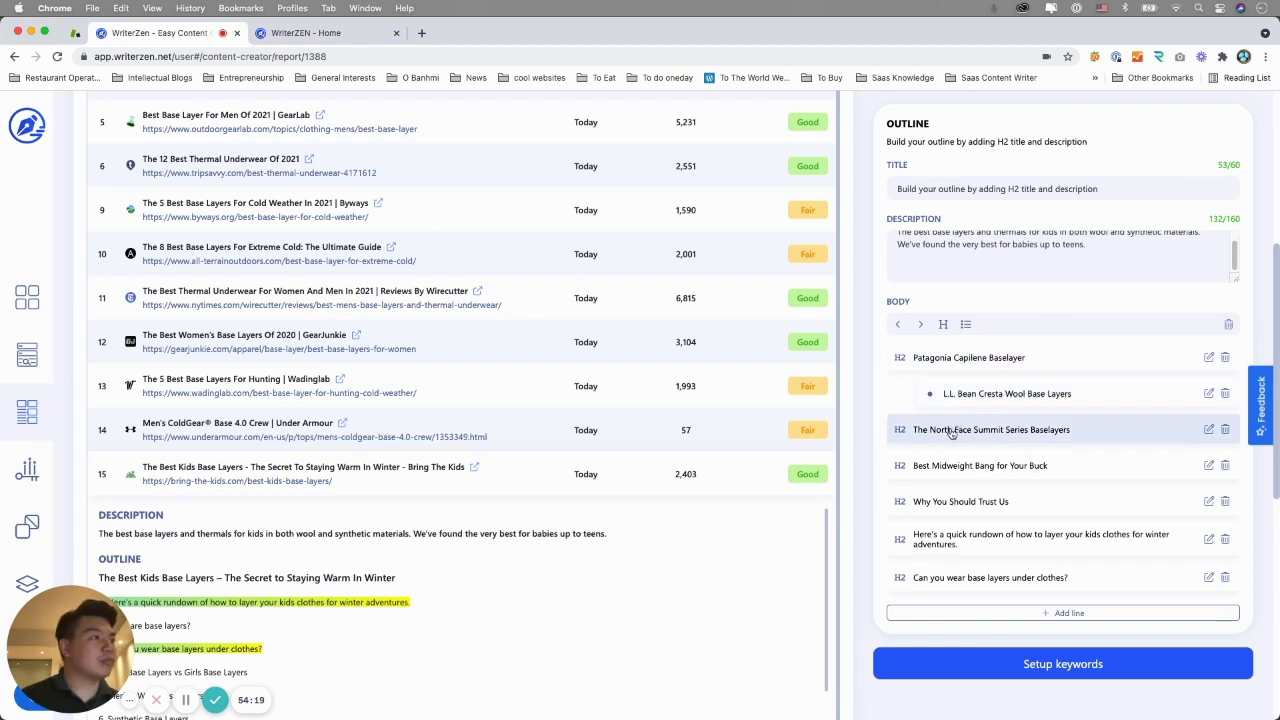
left_click(920, 325)
left_click(965, 325)
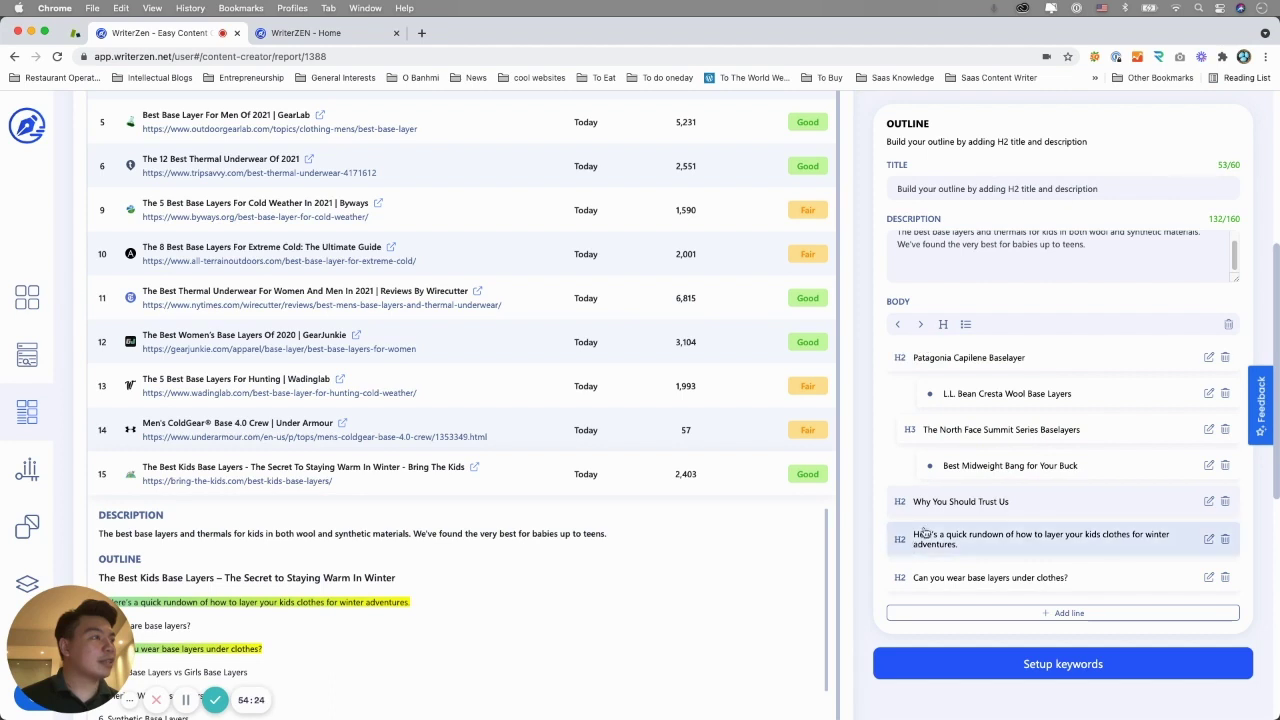
- Demote the kids' clothes layering rundown line to H3 and "Can you wear base layers under clothes?" to H4
left_click(922, 326)
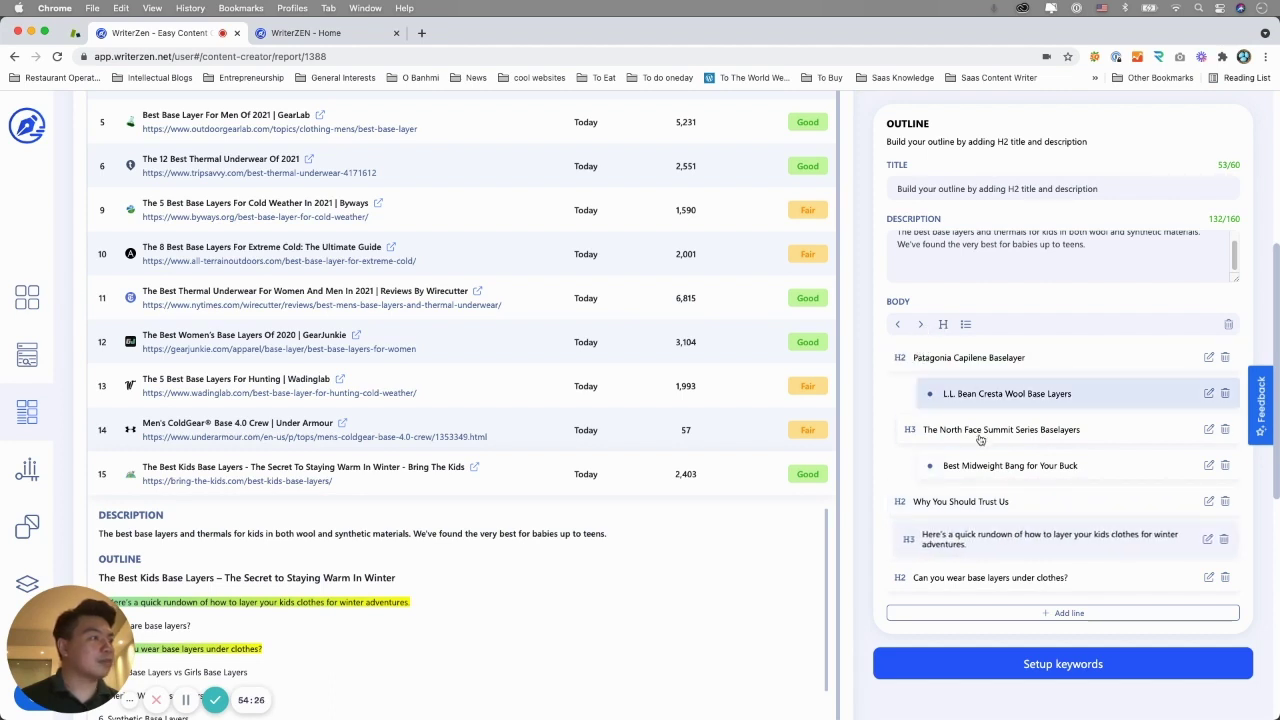
left_click(920, 325)
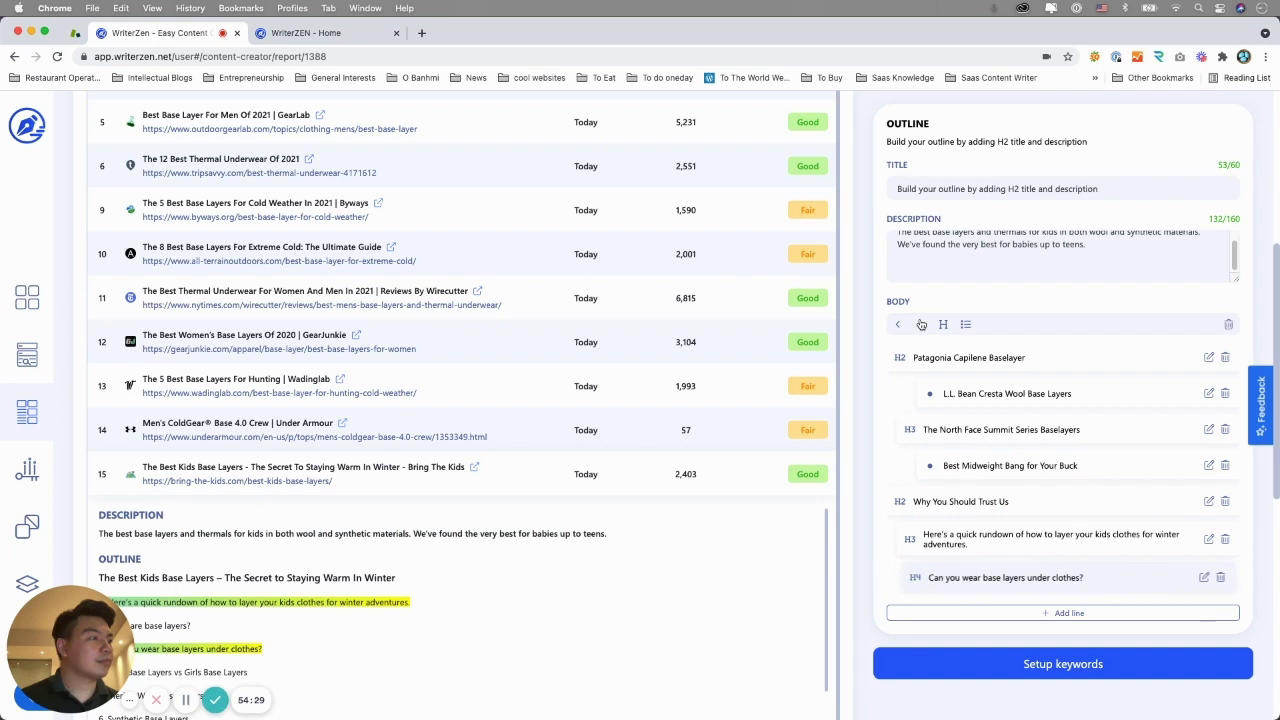
- Add the H2 line "winter clothes that keep you warm" and delete the H4 "Can you wear base layers under clothes?"
left_click(984, 613)
type("w")
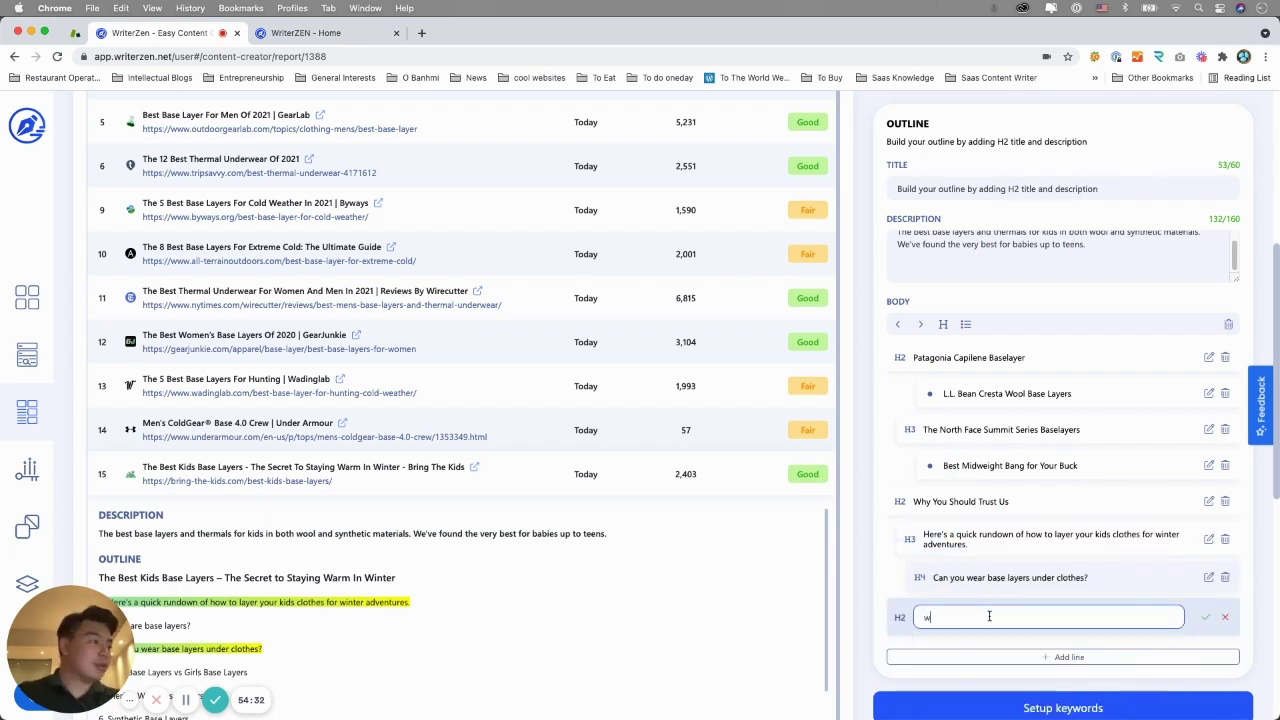
type("int")
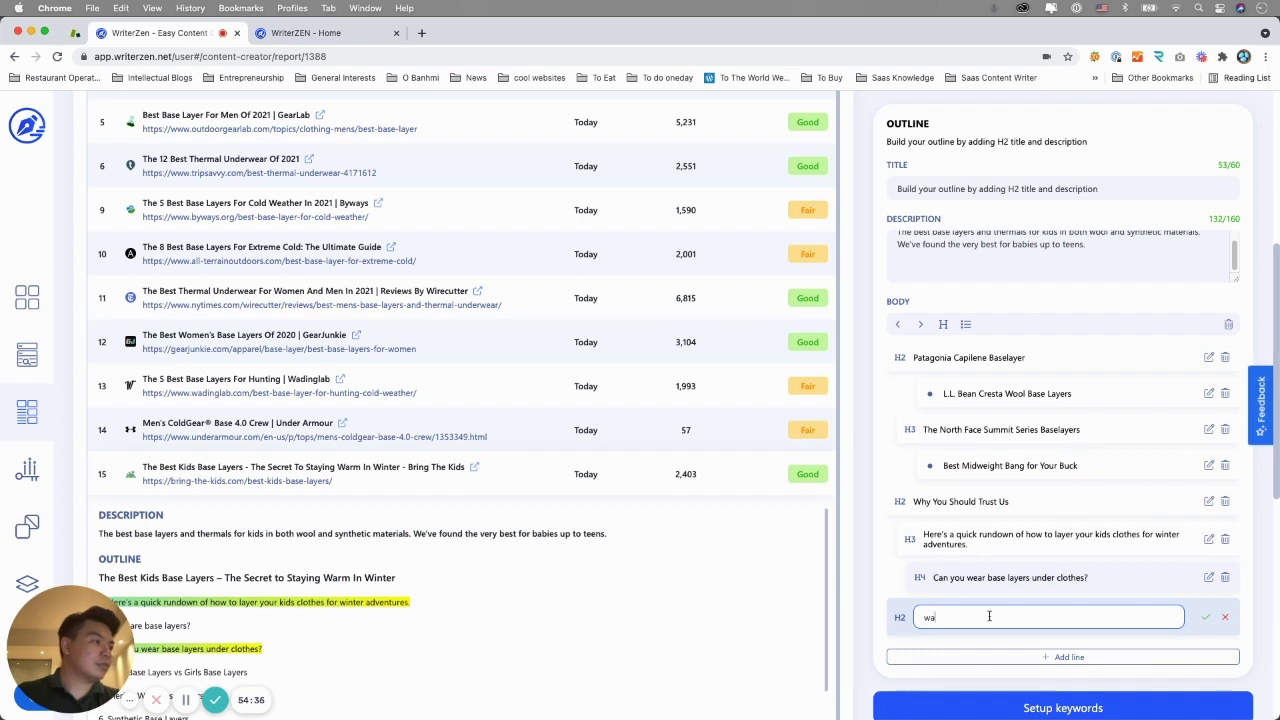
type("er clothes ")
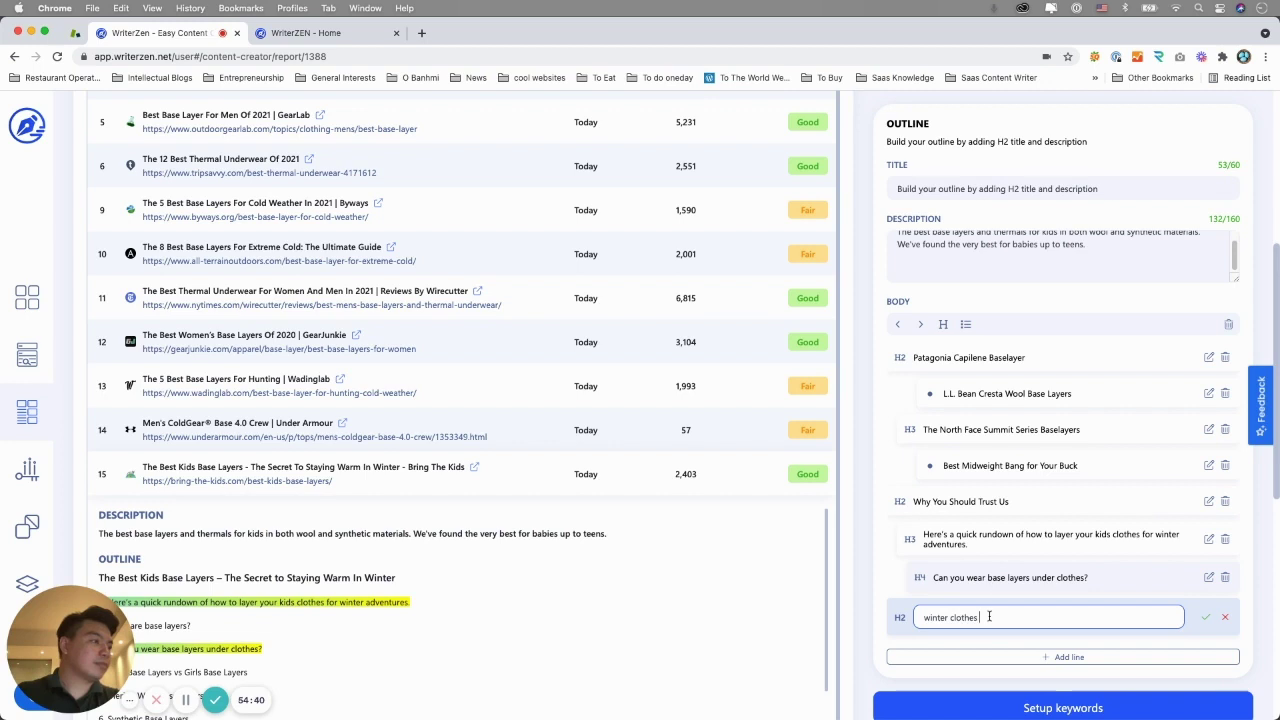
type("that keep you war")
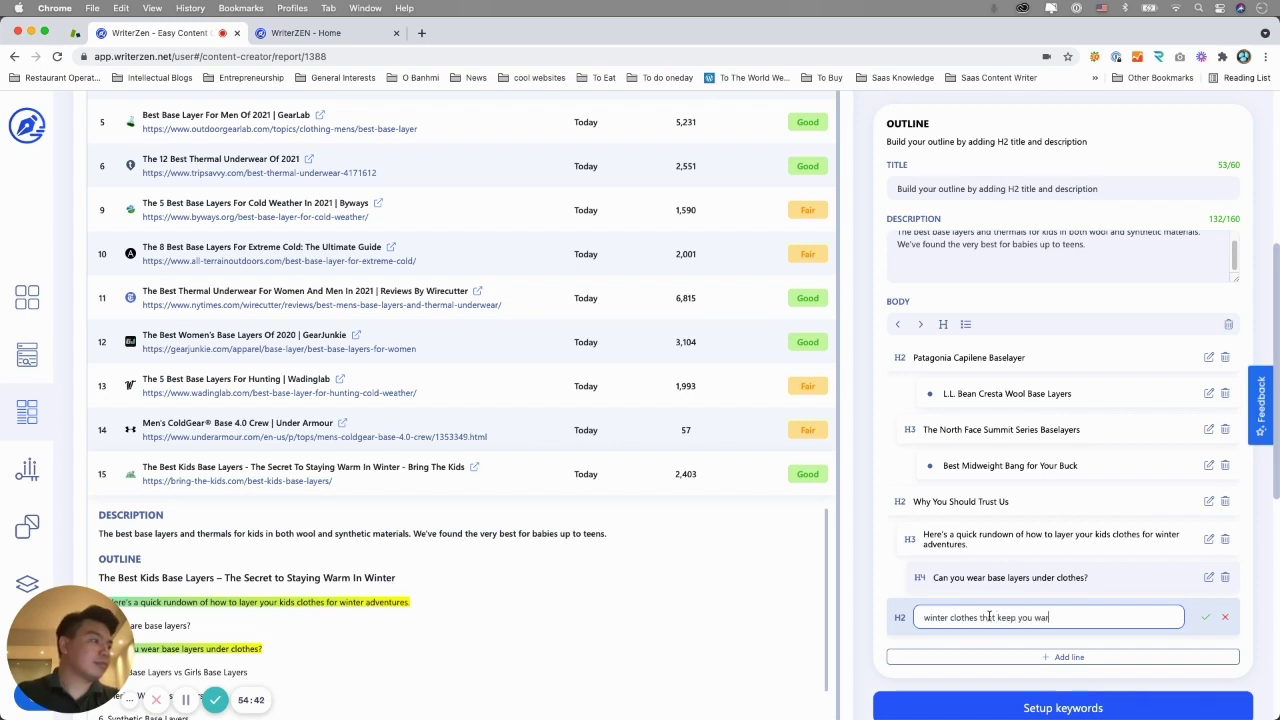
type("m")
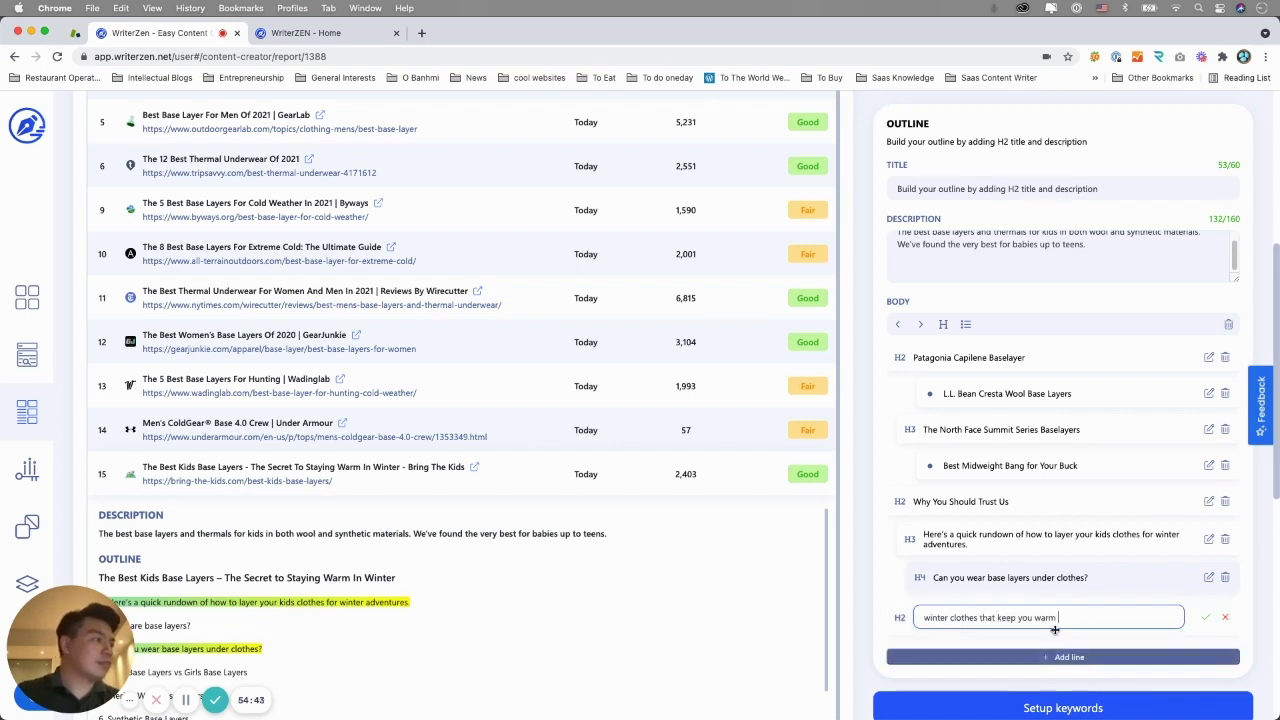
left_click(1205, 617)
left_click(1224, 577)
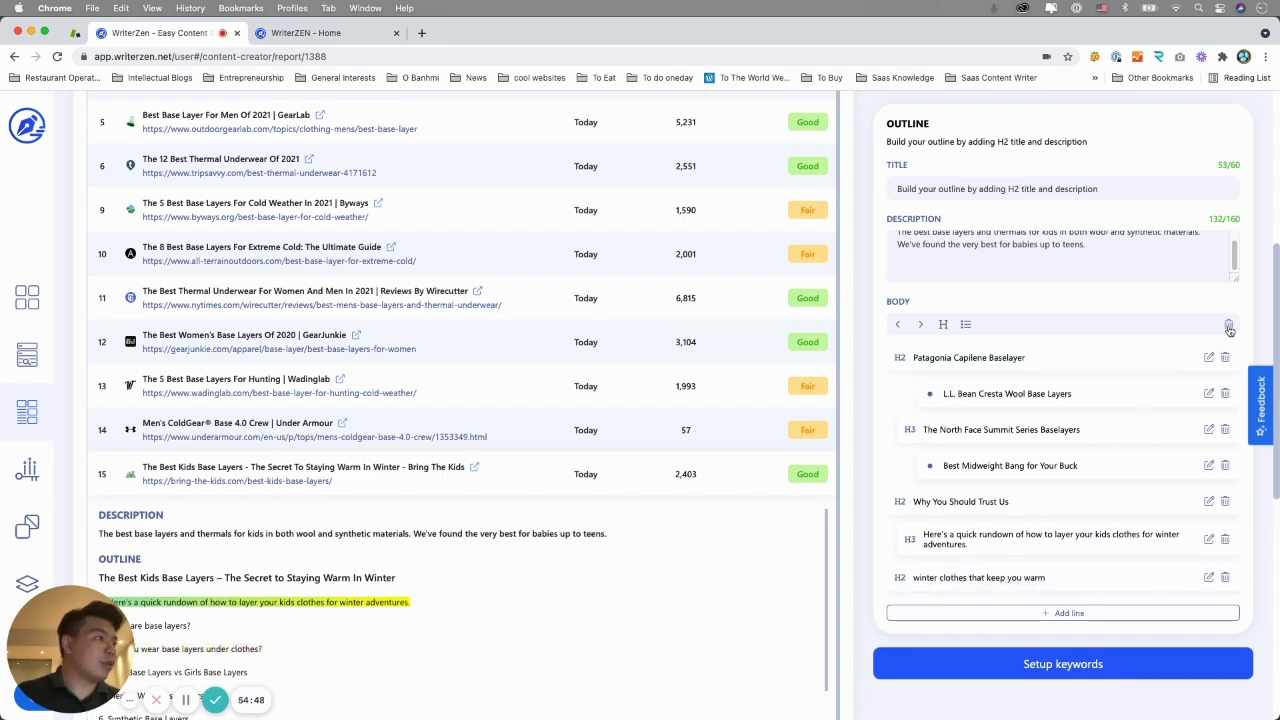
- Examine the remaining competitor pages and the Google Suggest questions against the keyword and the finished outline
scroll(820, 550, "down", 5)
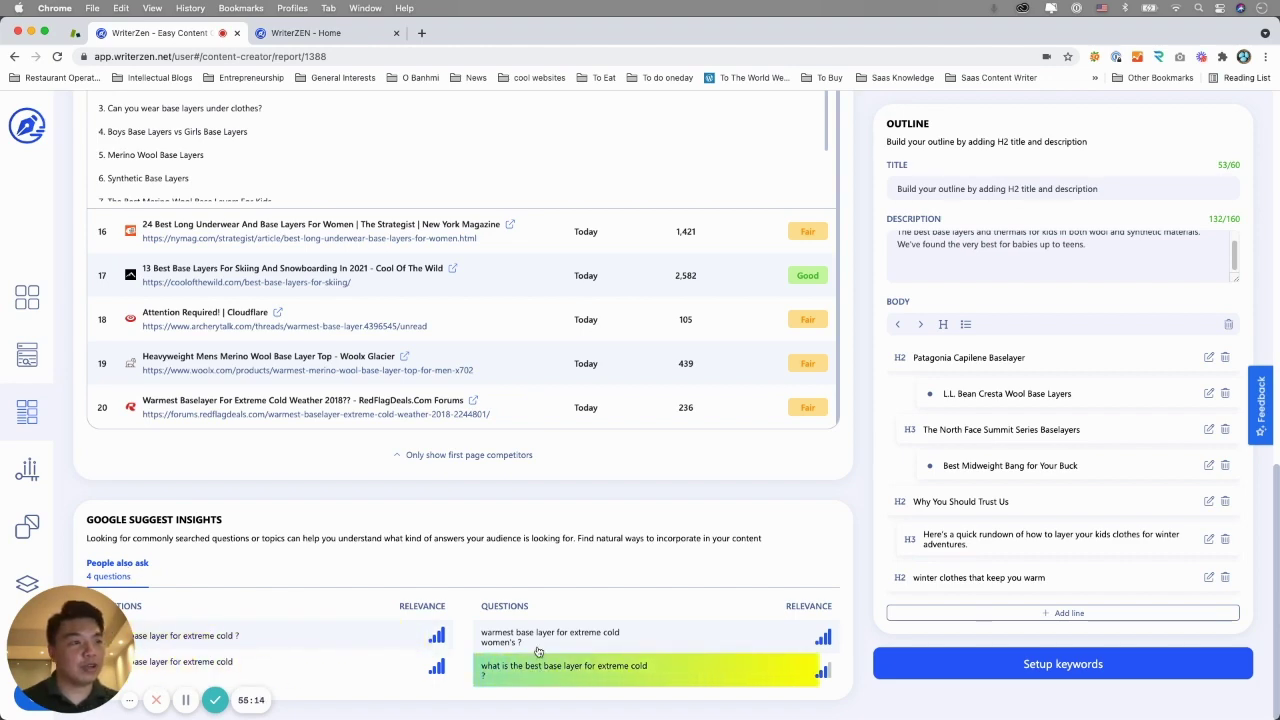
scroll(300, 450, "up", 10)
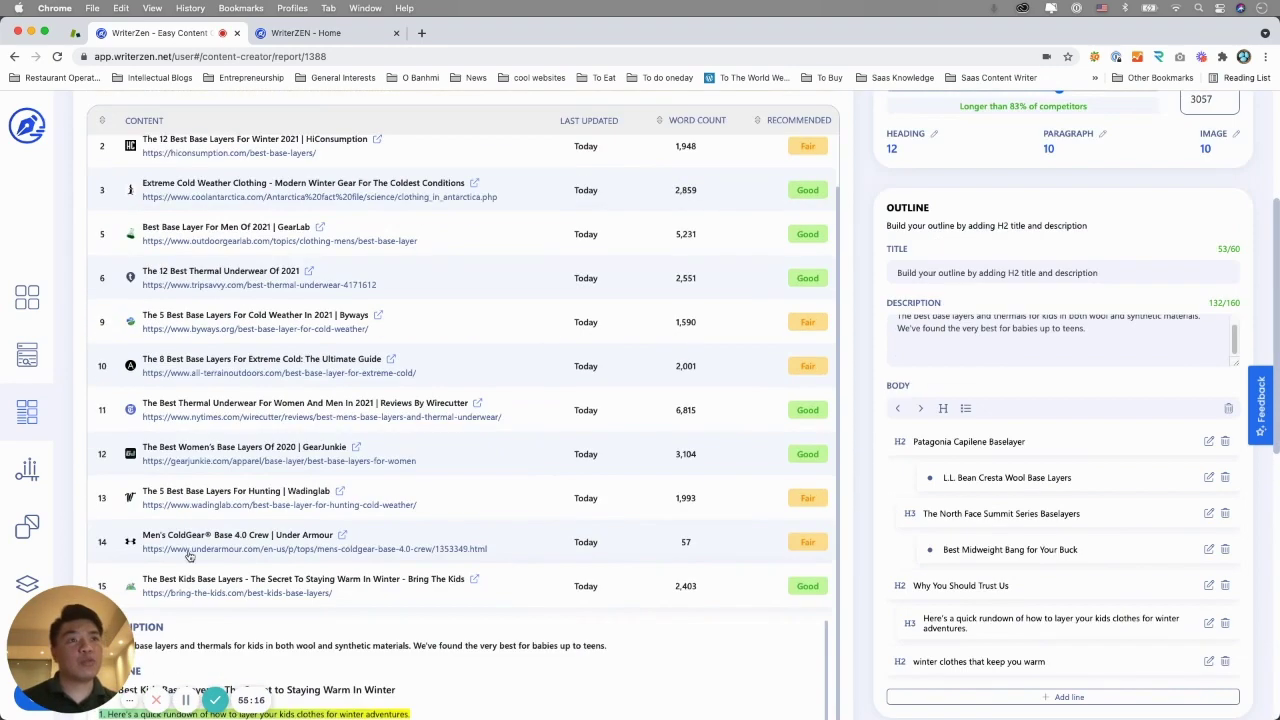
scroll(207, 233, "up", 5)
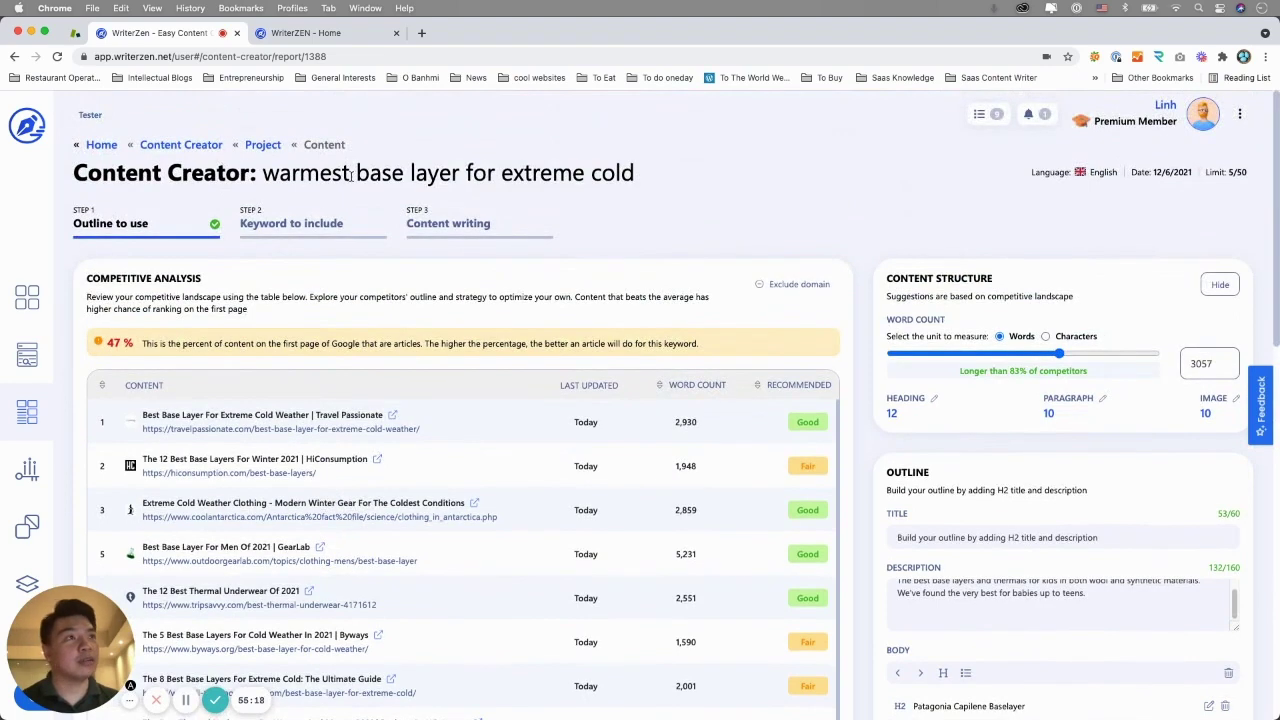
scroll(396, 638, "down", 15)
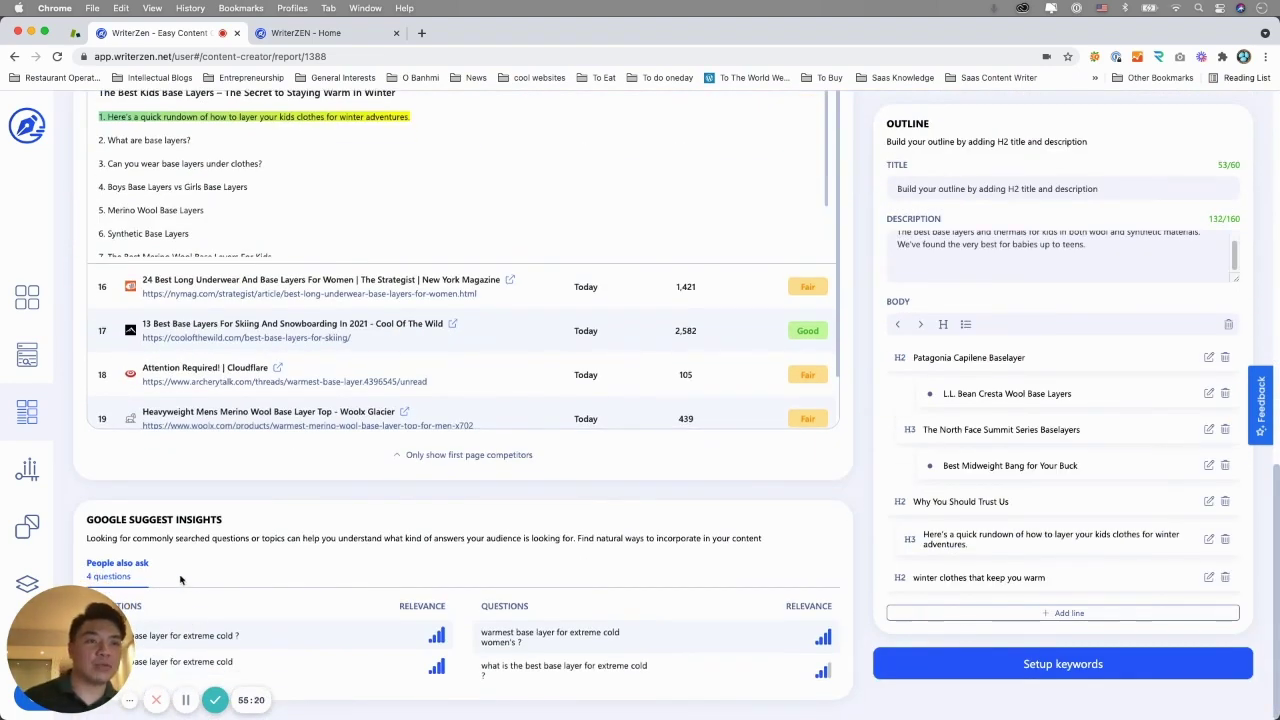
left_click_drag(130, 636, 400, 636)
left_click_drag(130, 662, 286, 662)
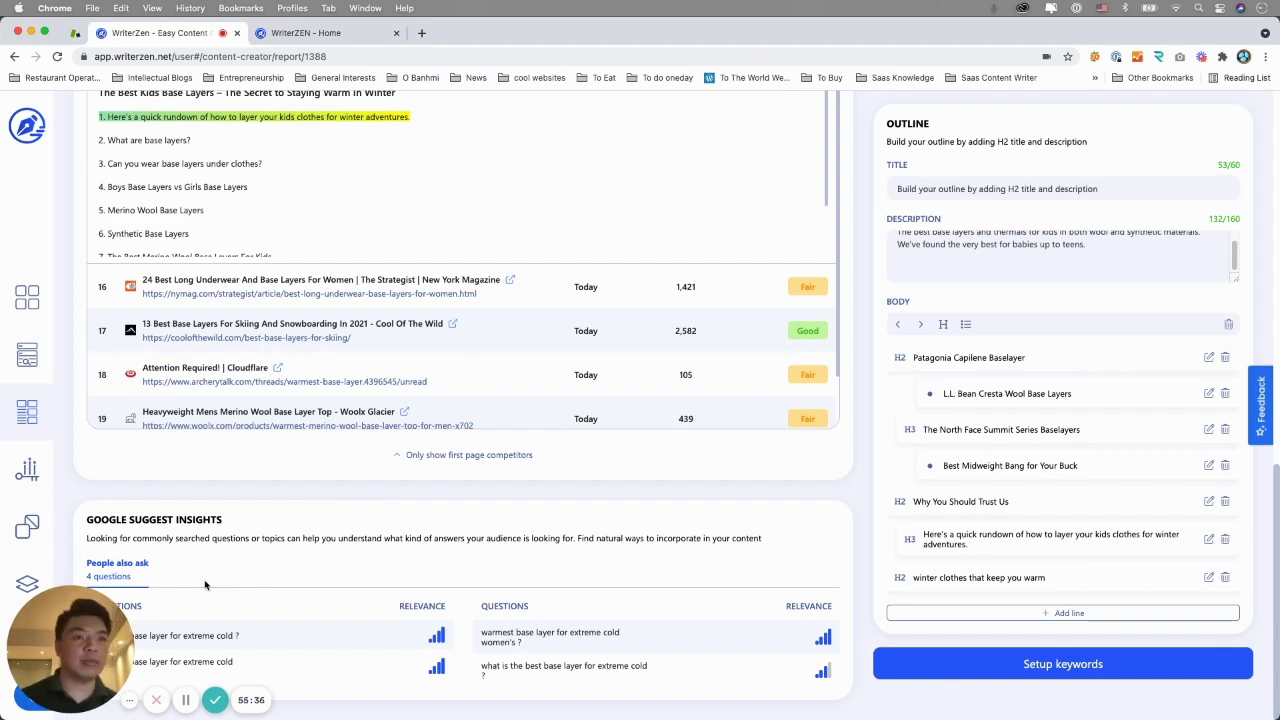
scroll(205, 585, "up", 10)
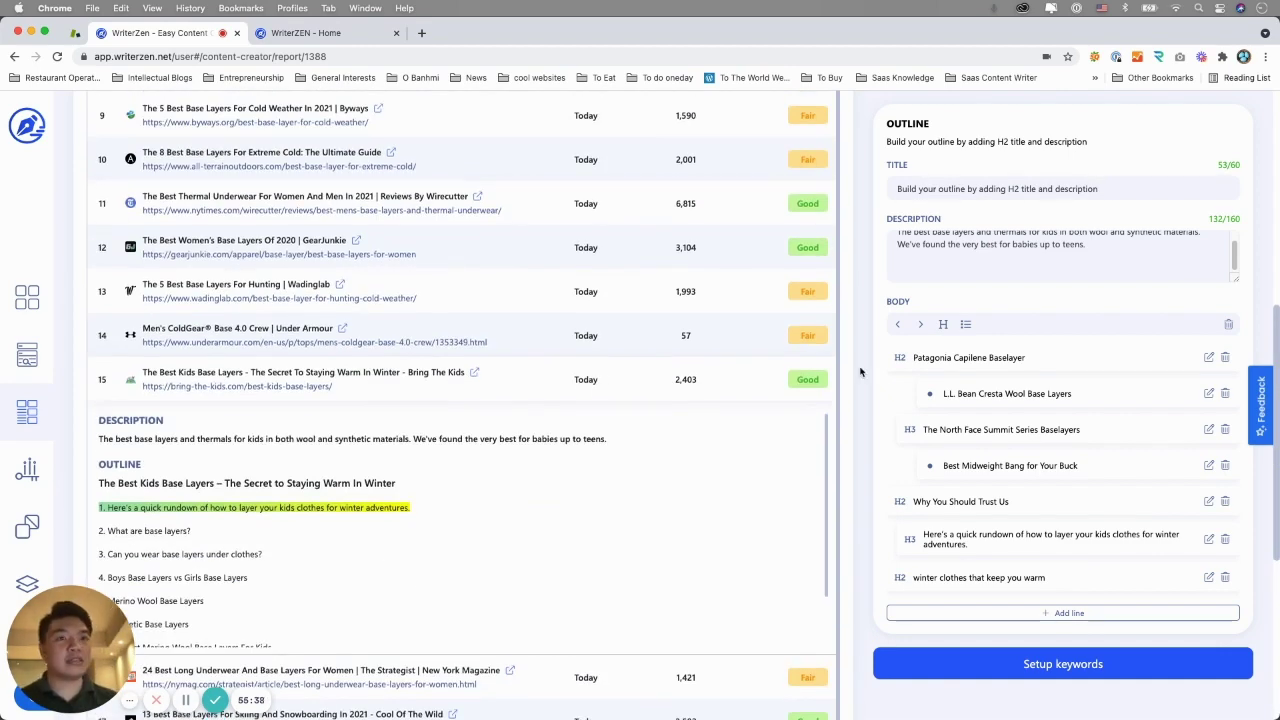
scroll(843, 420, "up", 3)
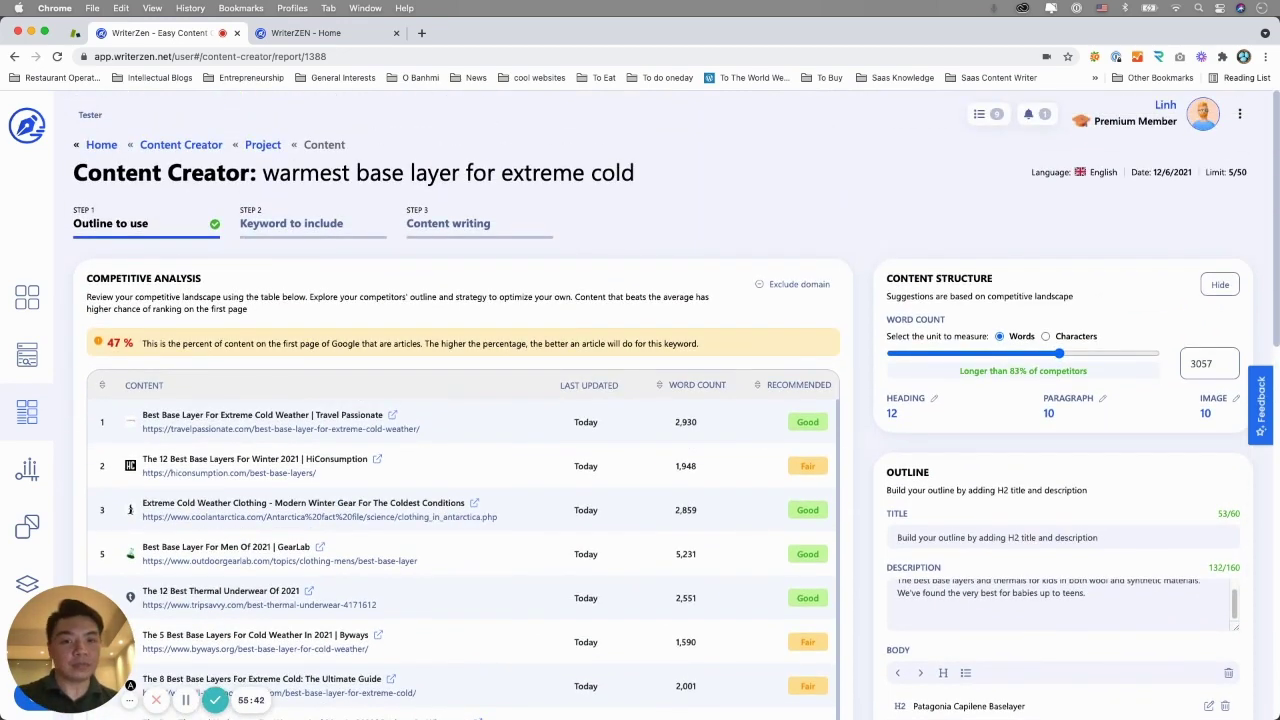
scroll(863, 540, "down", 8)
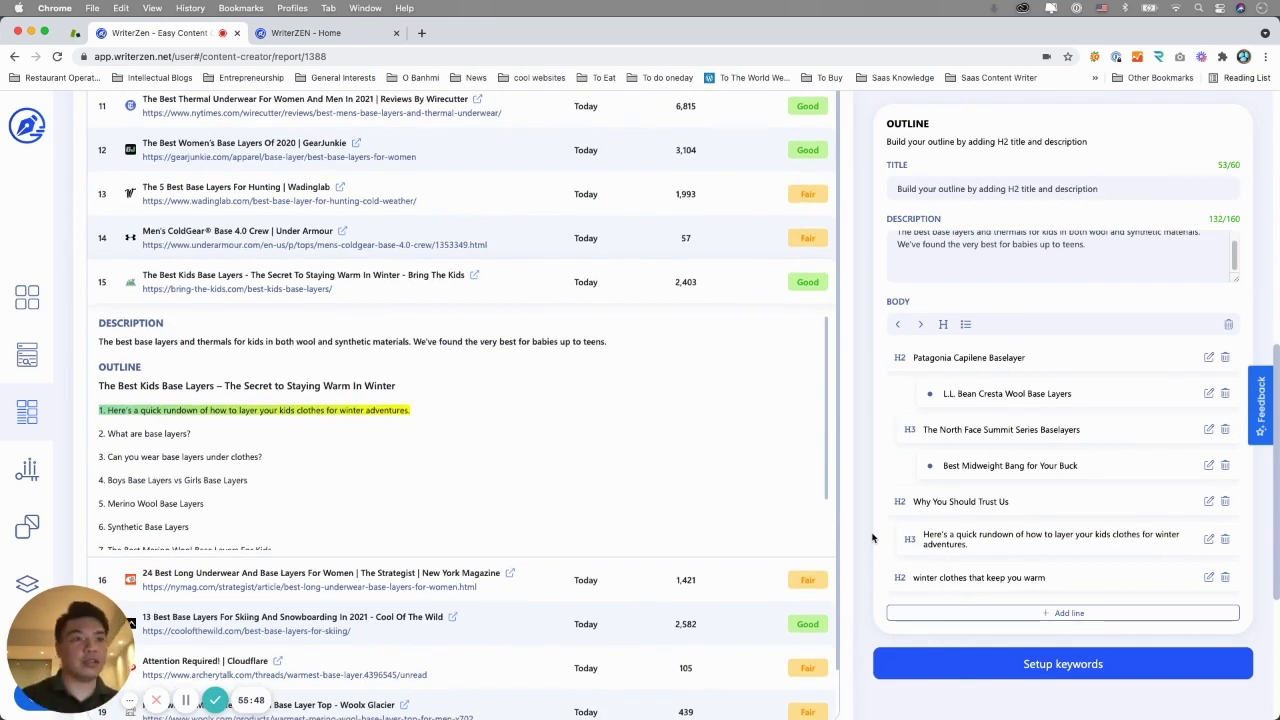
- Proceed to keyword setup and examine how competitors use the keyword "base layer" in headings and body text
left_click(1075, 662)
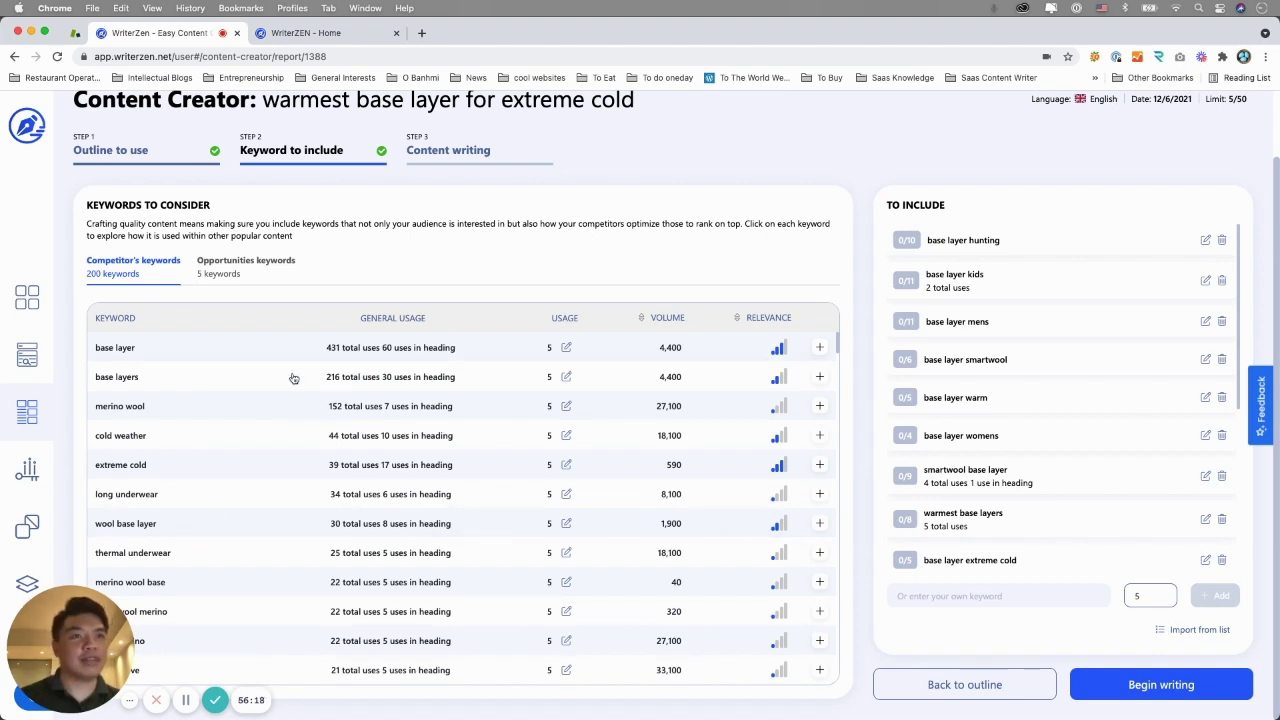
left_click(390, 357)
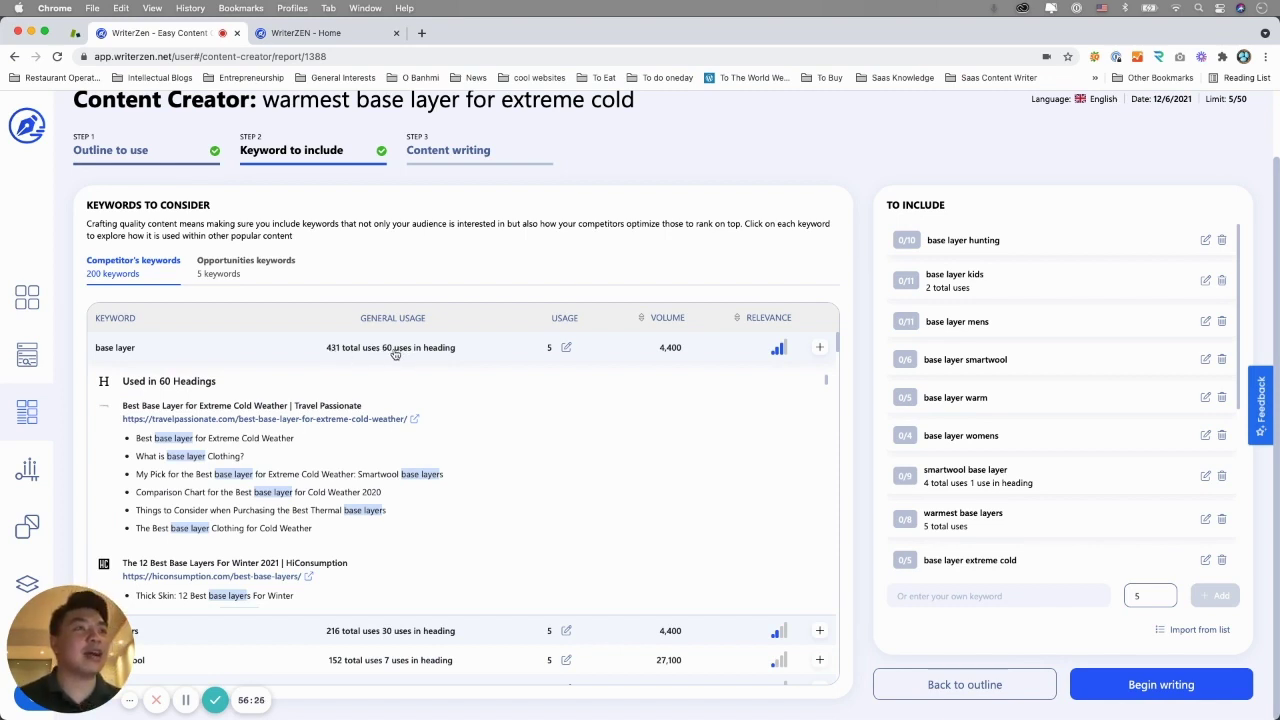
scroll(430, 406, "down", 2)
scroll(430, 406, "down", 15)
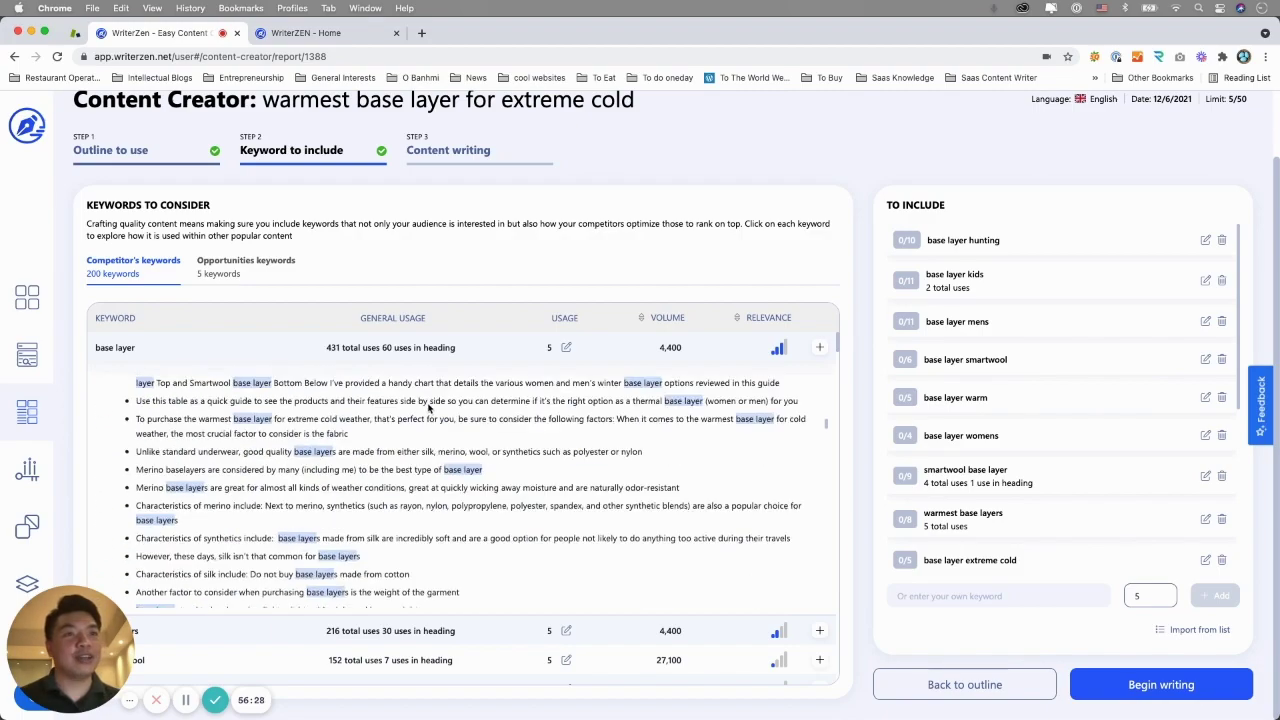
scroll(438, 433, "down", 15)
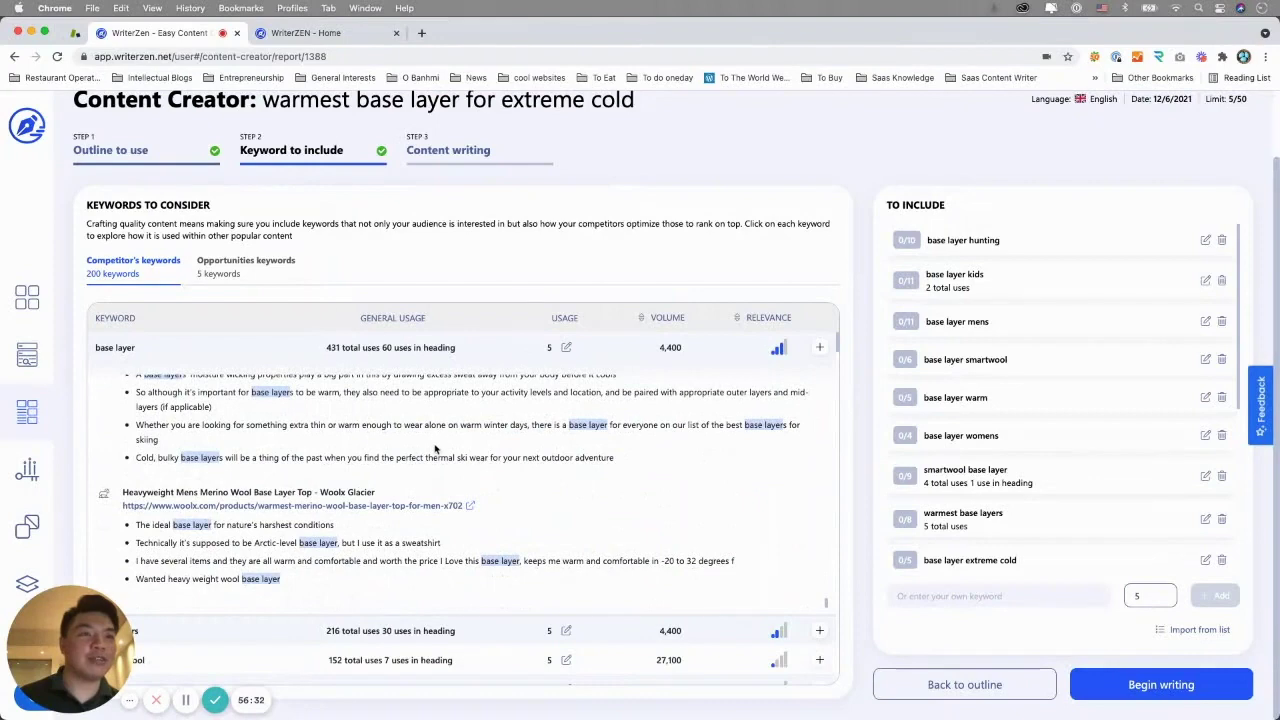
scroll(436, 448, "up", 5)
left_click(361, 340)
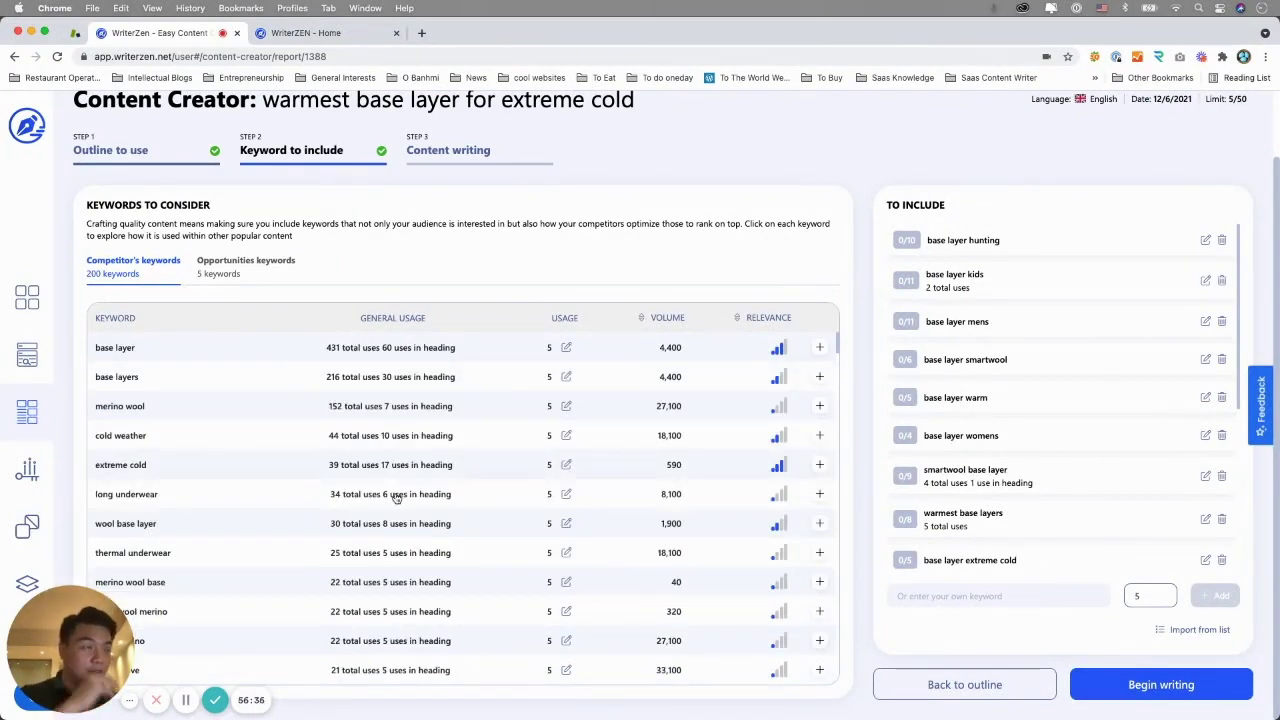
- Examine how competitors use the keyword "extreme cold" in their headings
left_click(414, 460)
scroll(320, 528, "down", 1)
scroll(320, 528, "down", 10)
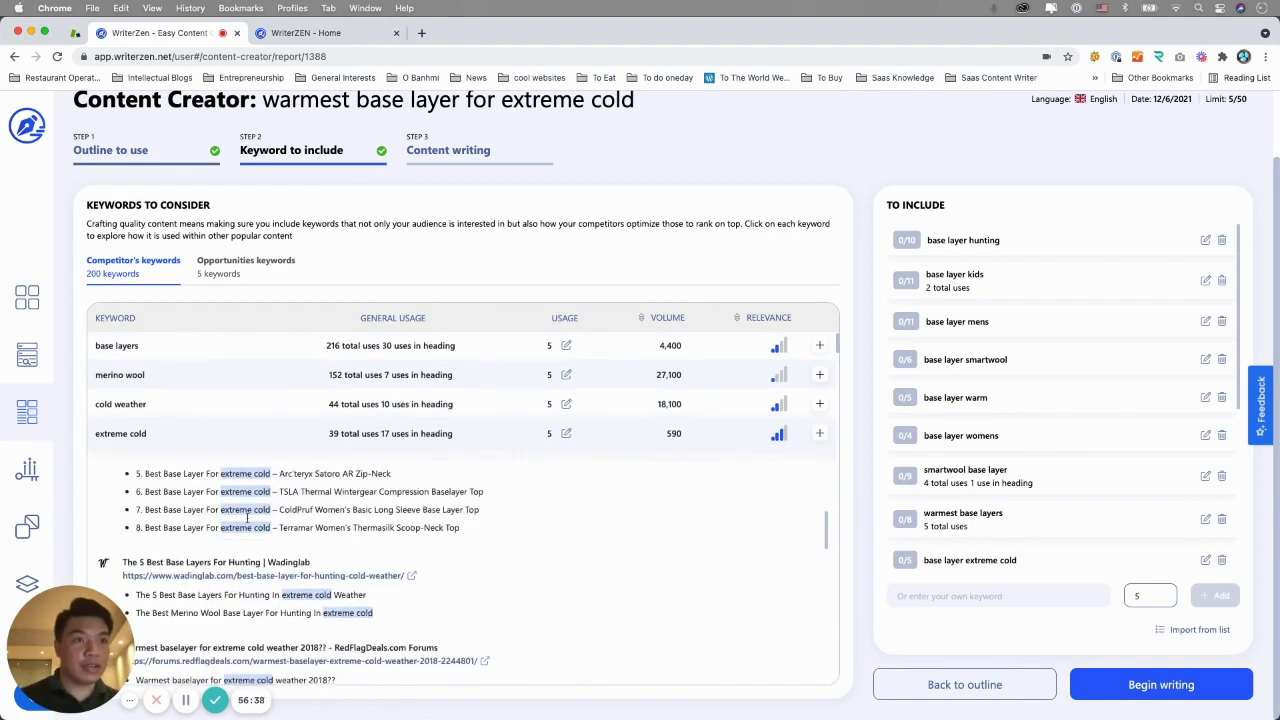
left_click(370, 436)
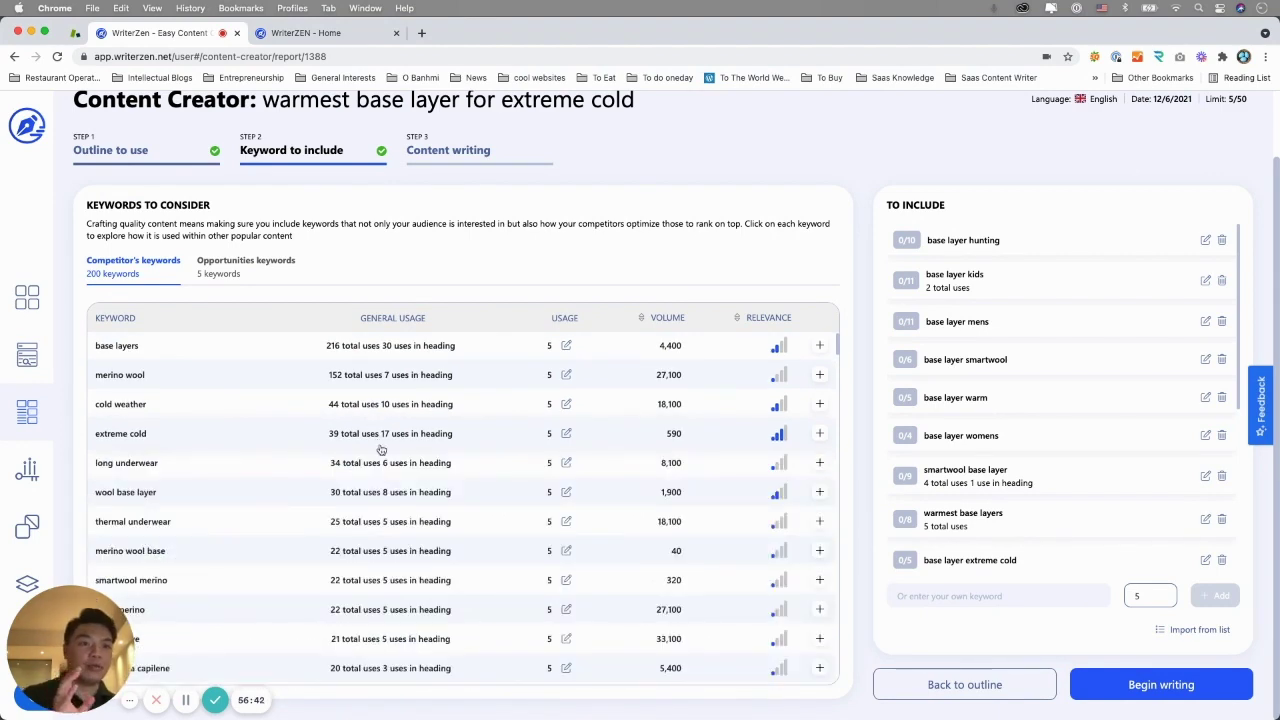
- Review the opportunities keywords, including "warmest base layer for extreme cold"
left_click(253, 272)
left_click_drag(95, 348, 235, 348)
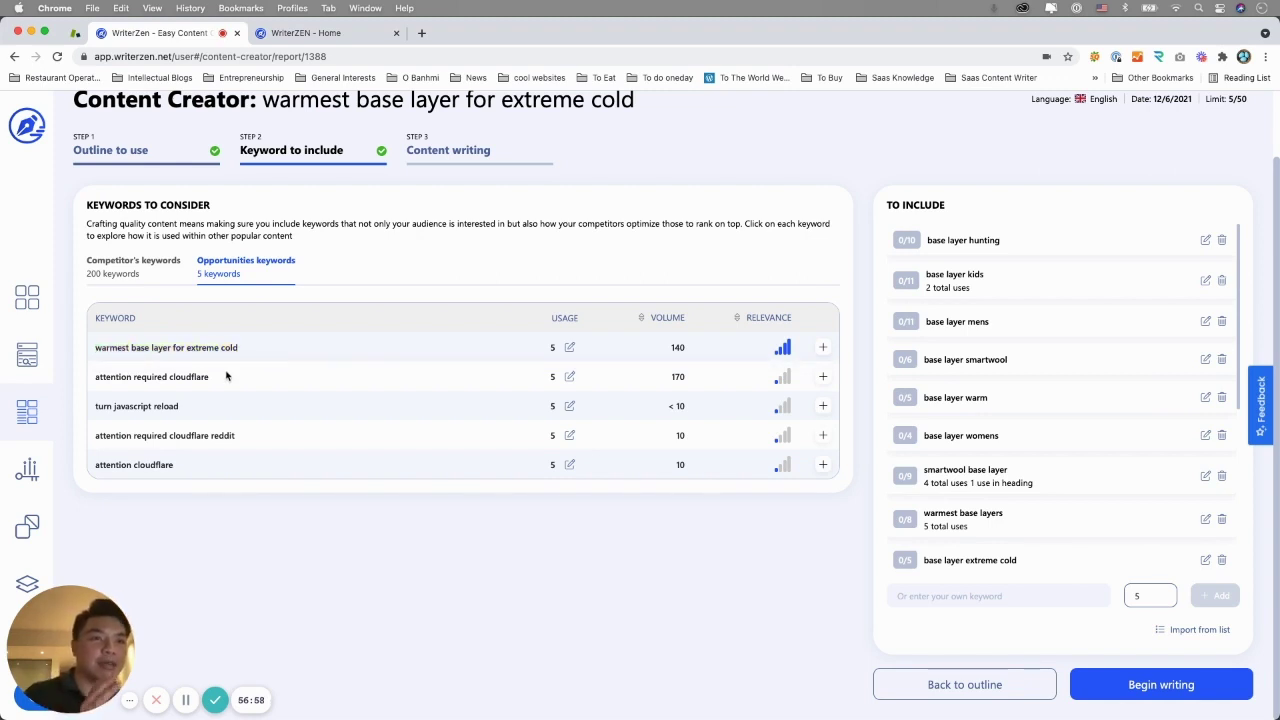
scroll(226, 375, "up", 2)
scroll(180, 410, "down", 2)
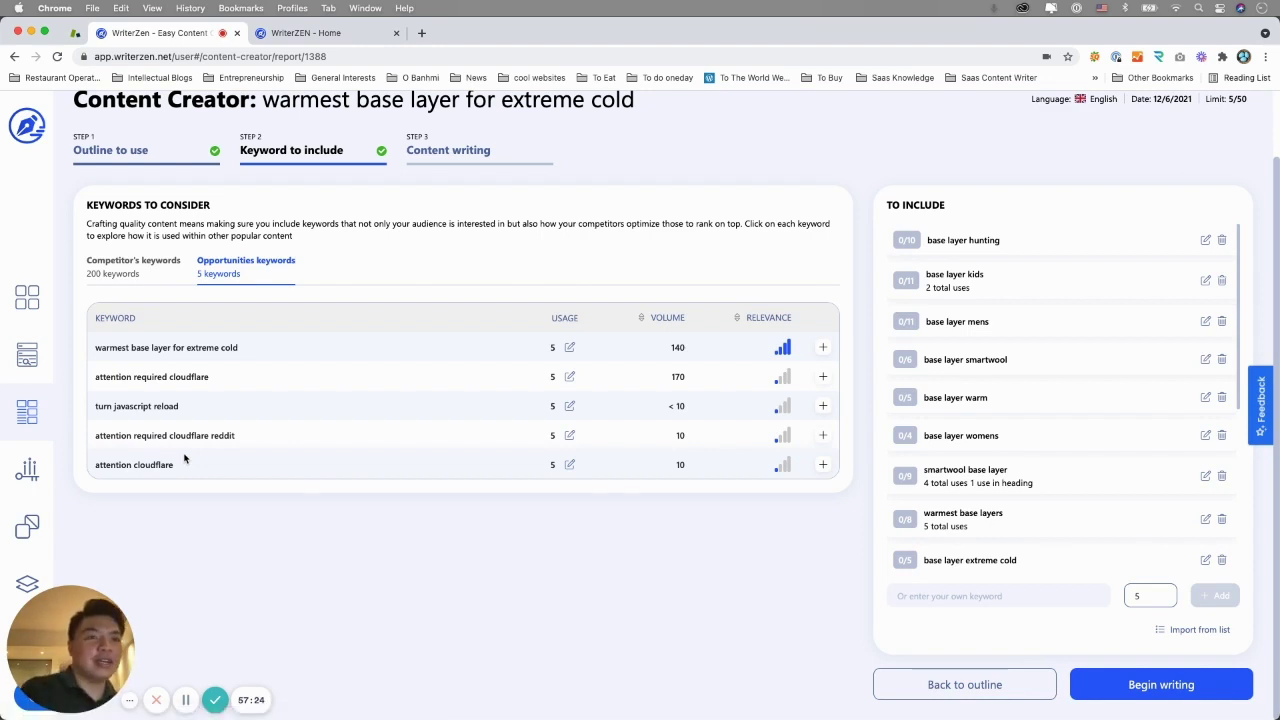
- Include the competitor keyword "ridge merino" and add the custom keyword "winter clothes 1"
left_click(114, 270)
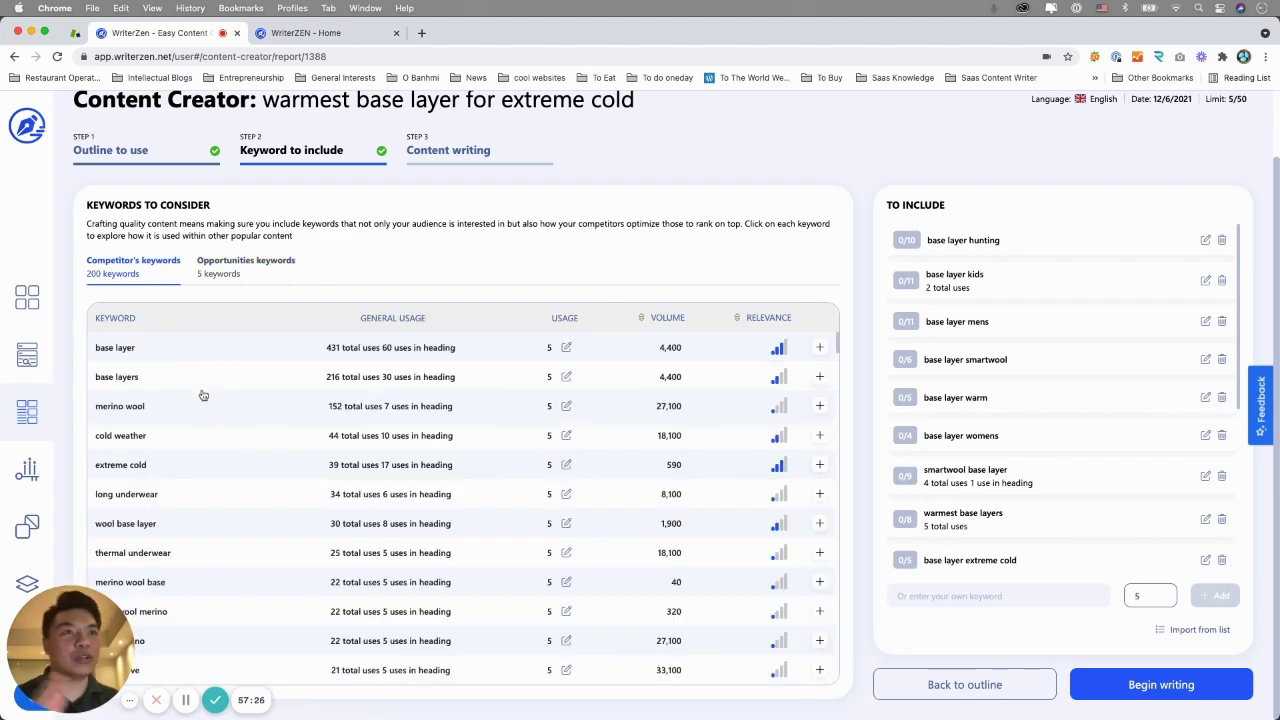
scroll(257, 519, "down", 15)
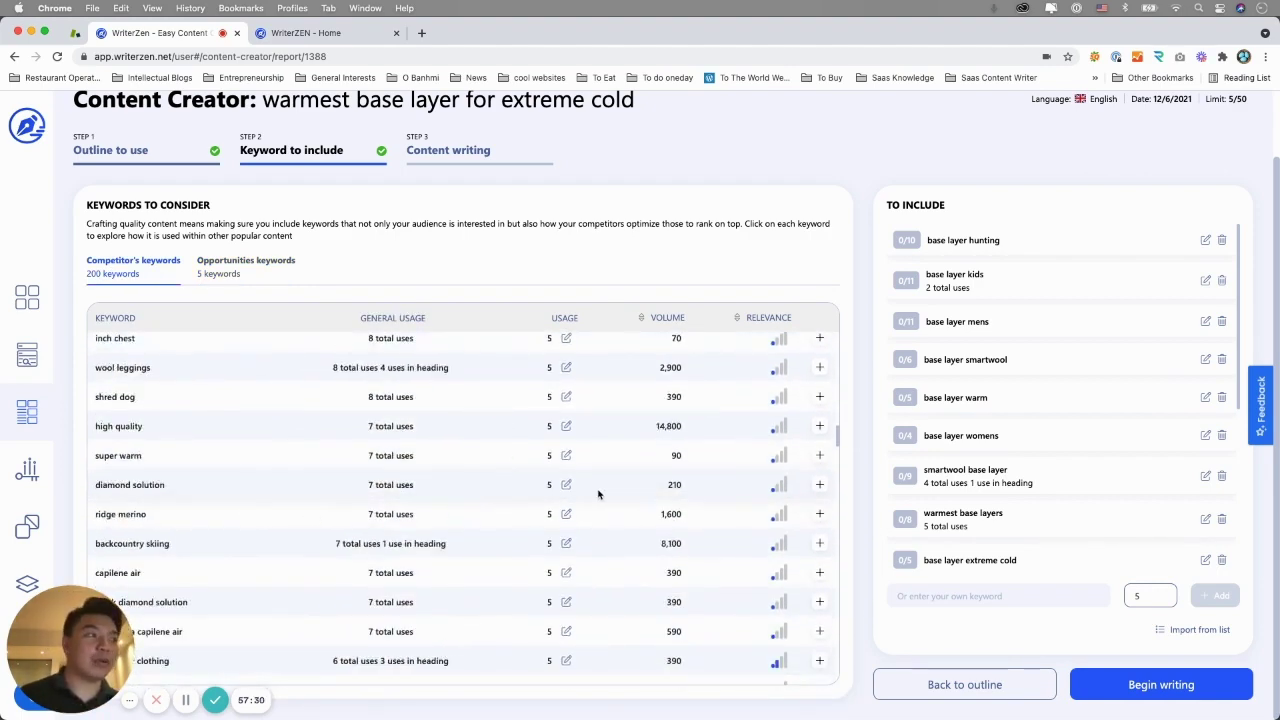
left_click(819, 514)
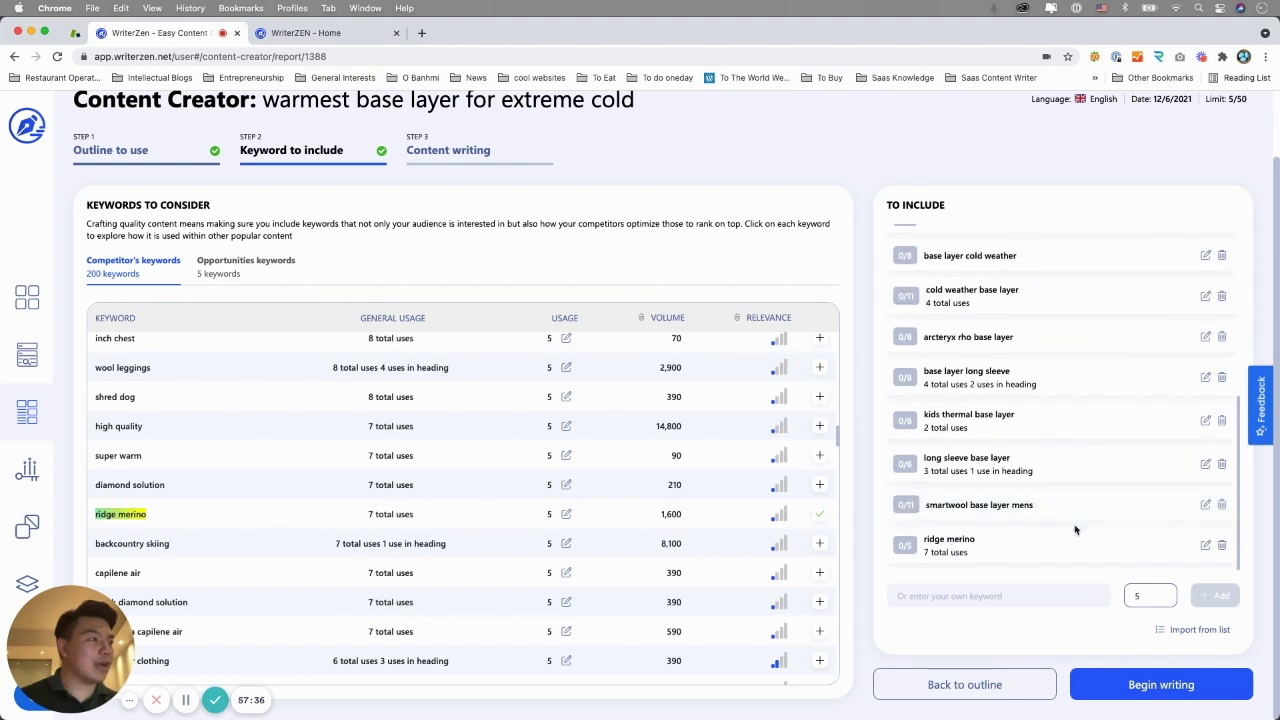
left_click(1009, 591)
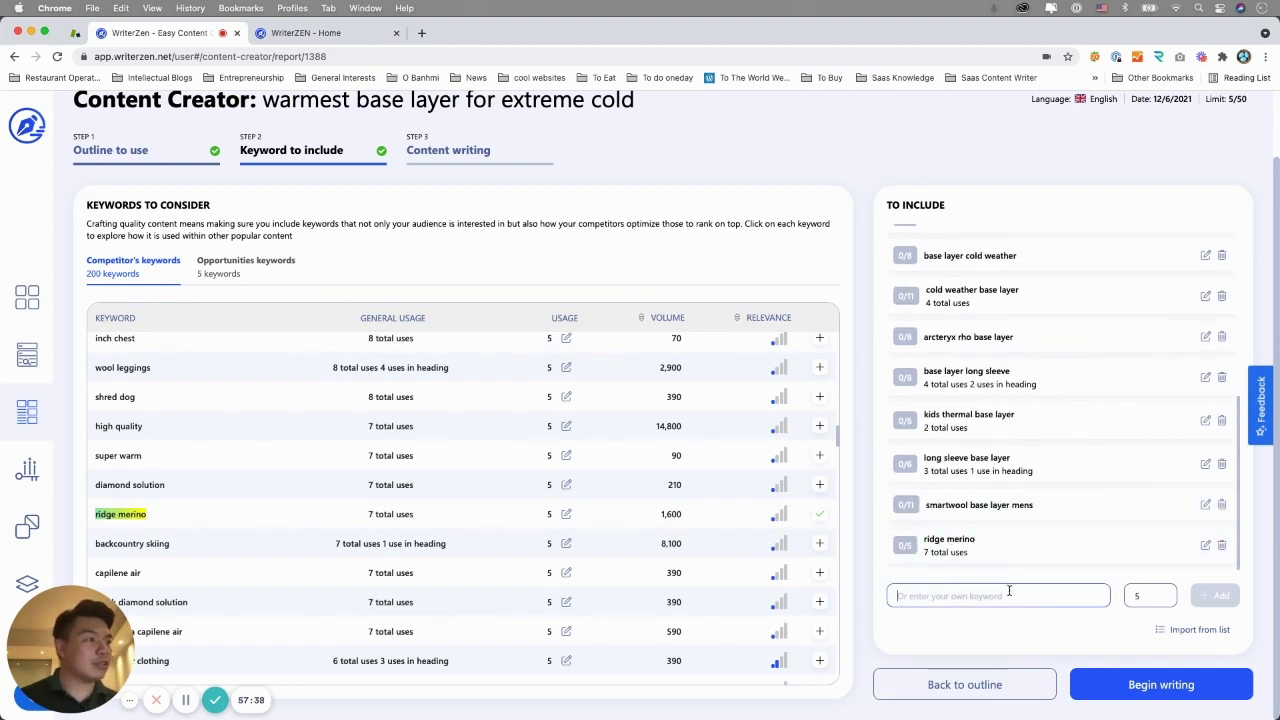
type("winter clothes 1")
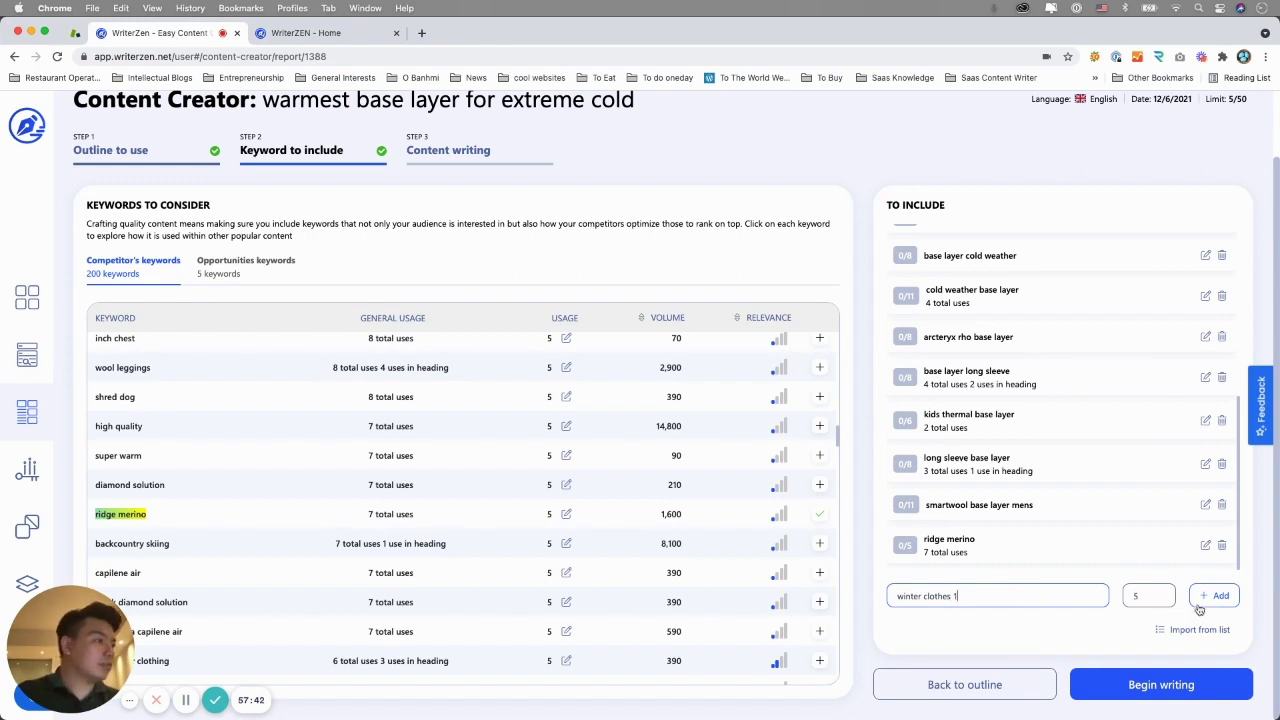
left_click(1204, 598)
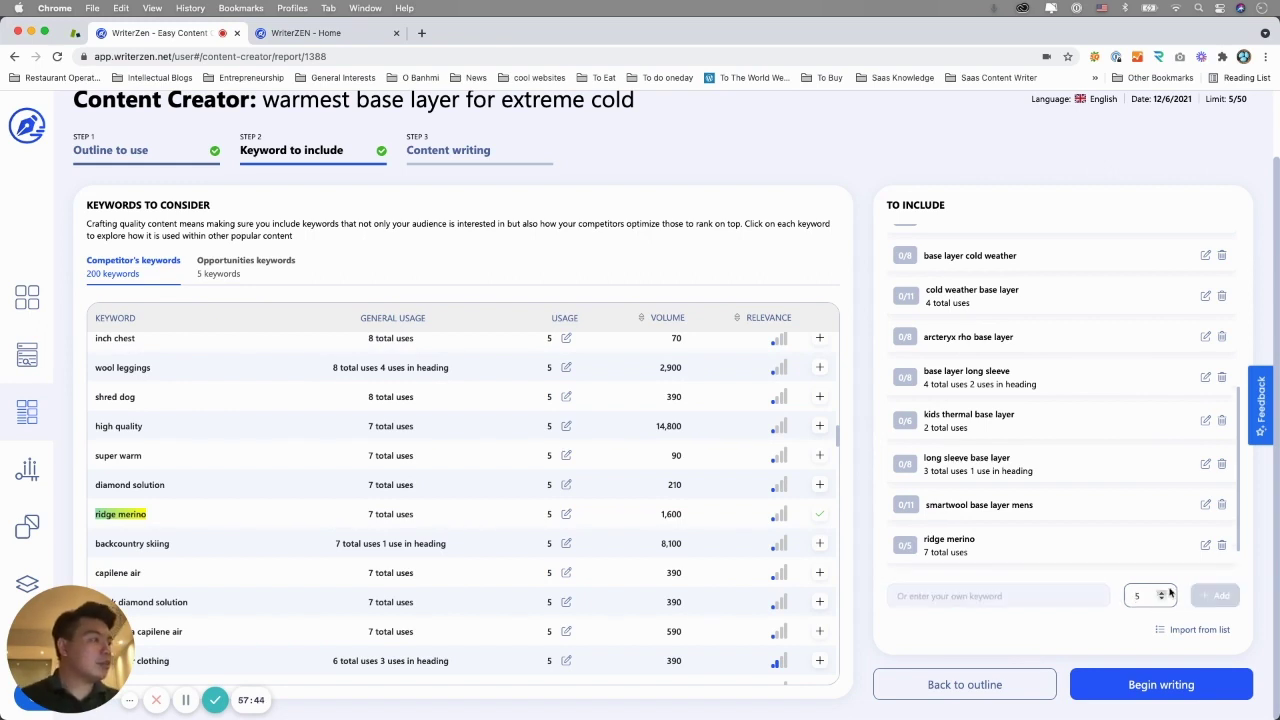
- Set the target usage of the included keyword "ridge merino" to 4
left_click(1203, 507)
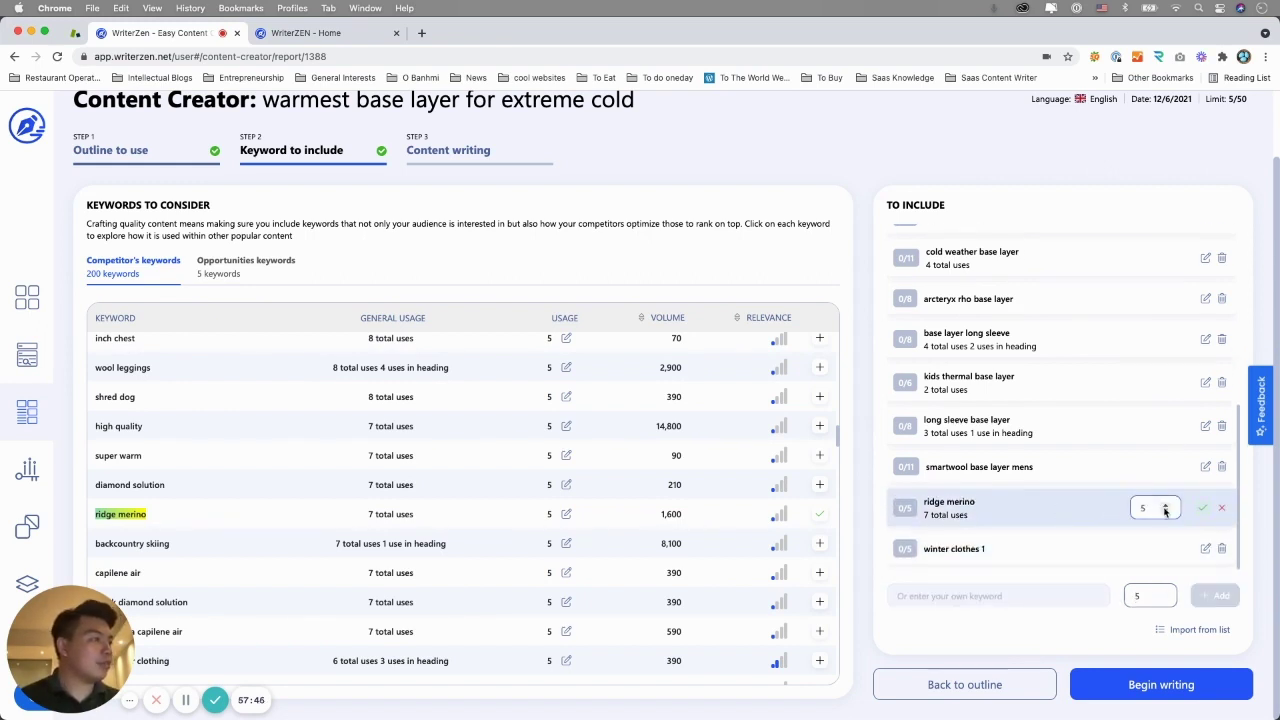
left_click(1166, 511)
left_click(1203, 508)
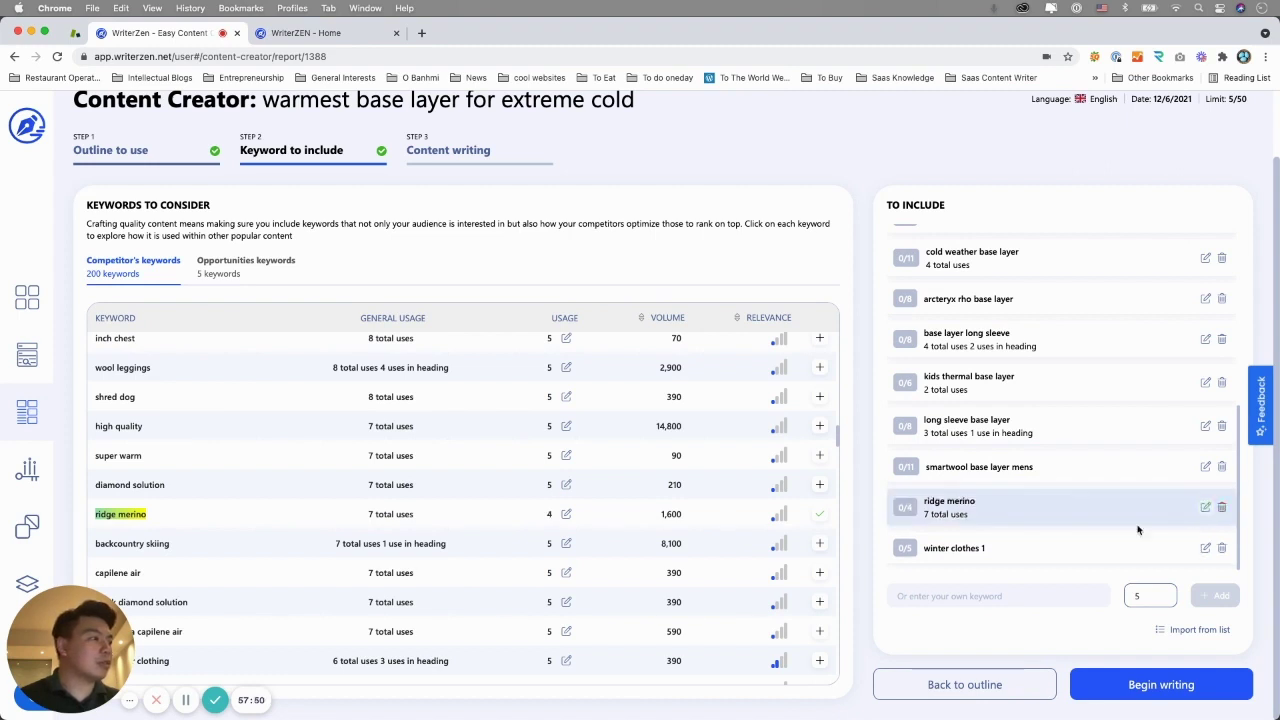
- Import the saved keyword list "below zero coats - content to writer" into the keywords to include
left_click(1187, 630)
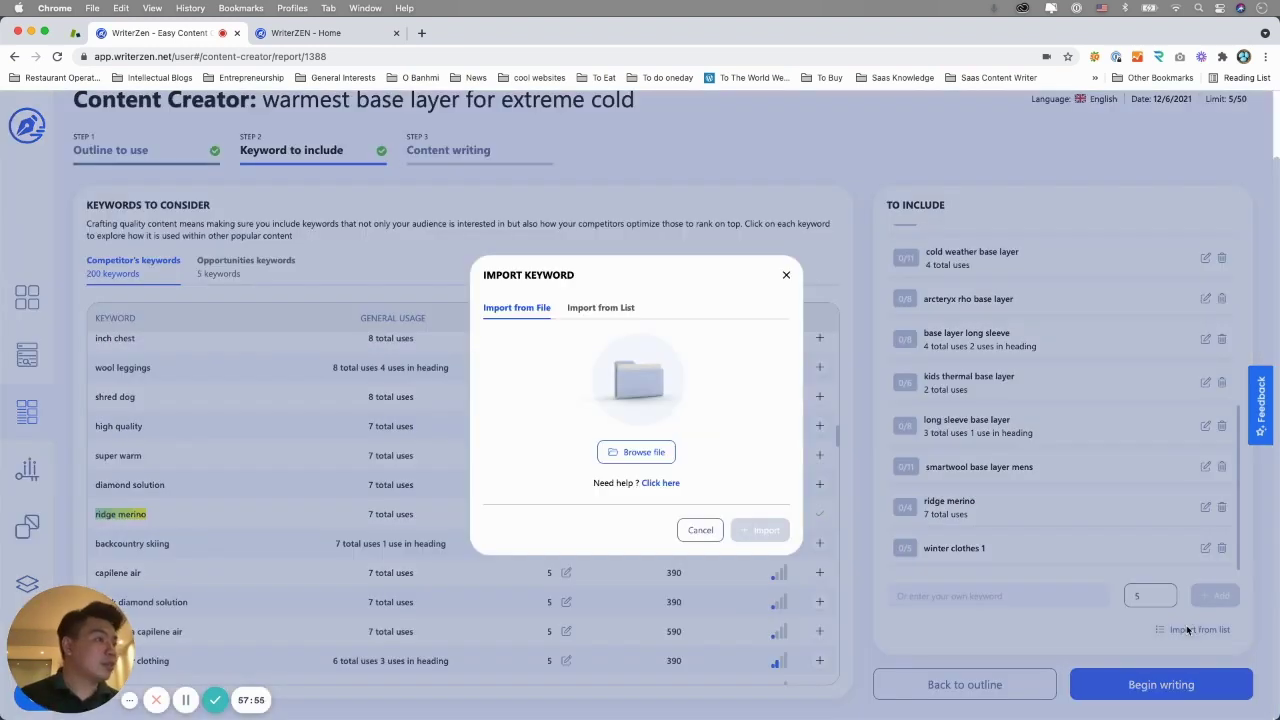
left_click(603, 310)
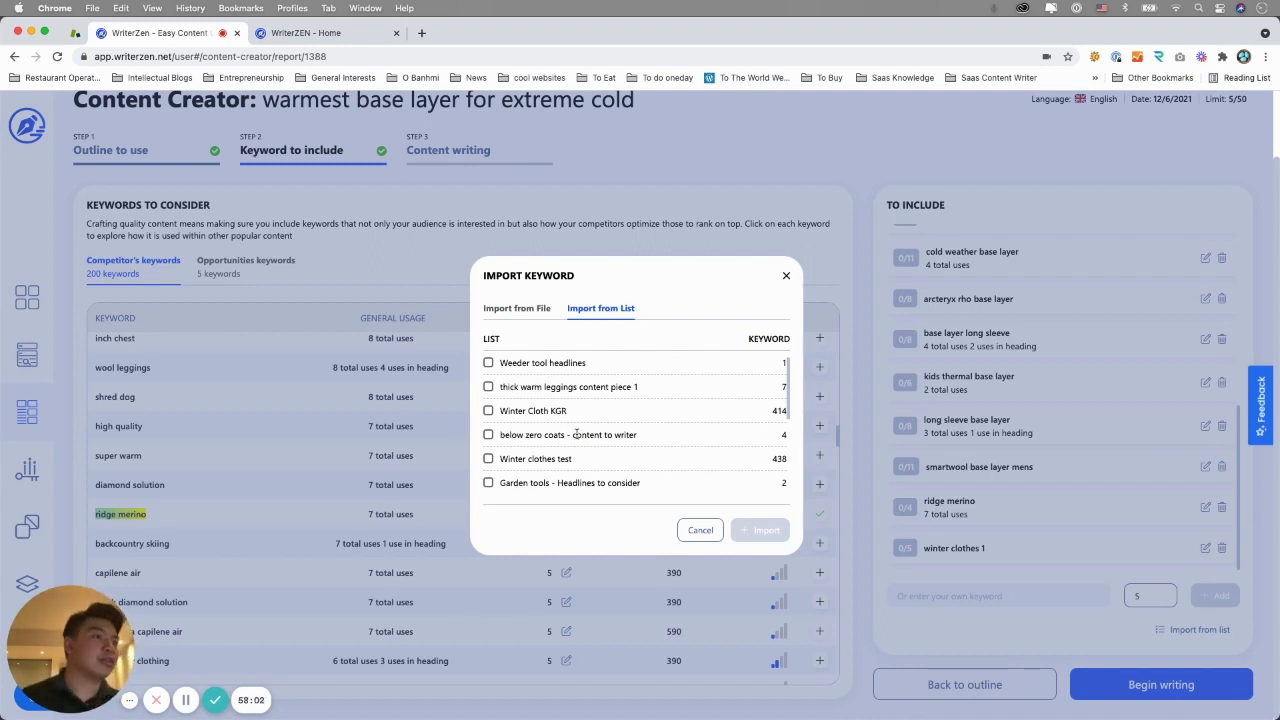
left_click(488, 435)
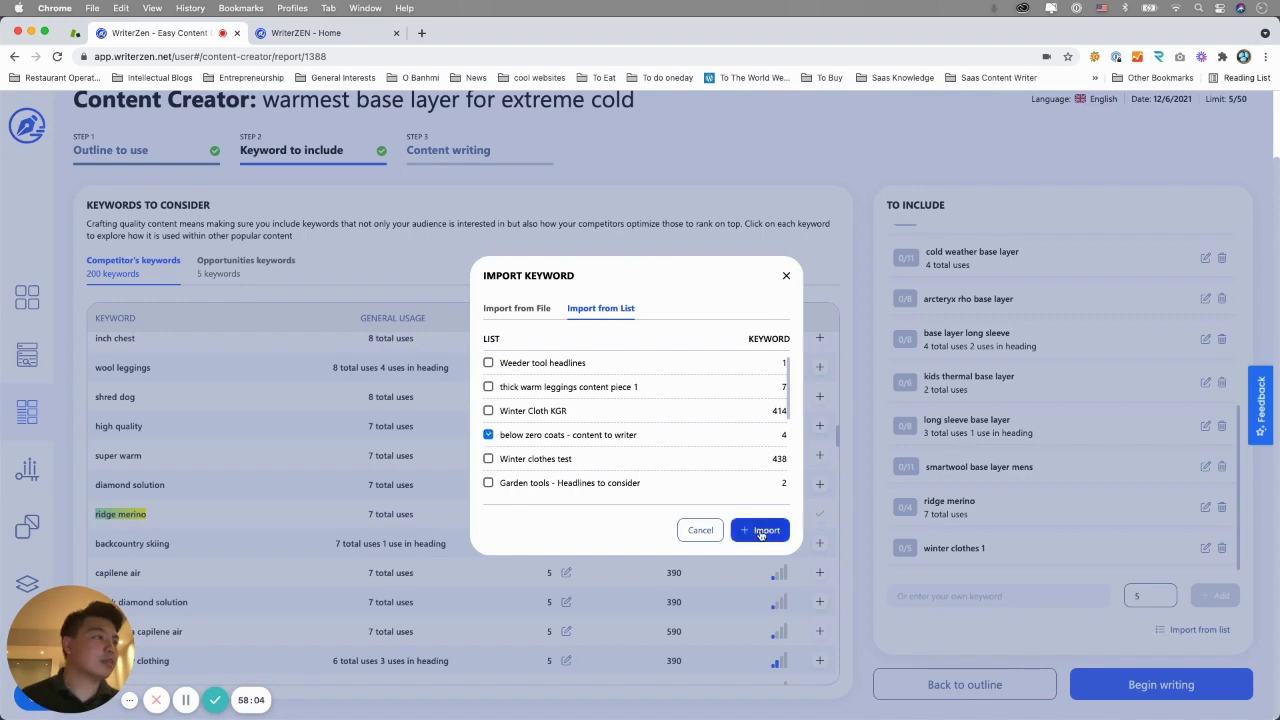
left_click(762, 530)
scroll(1115, 497, "down", 3)
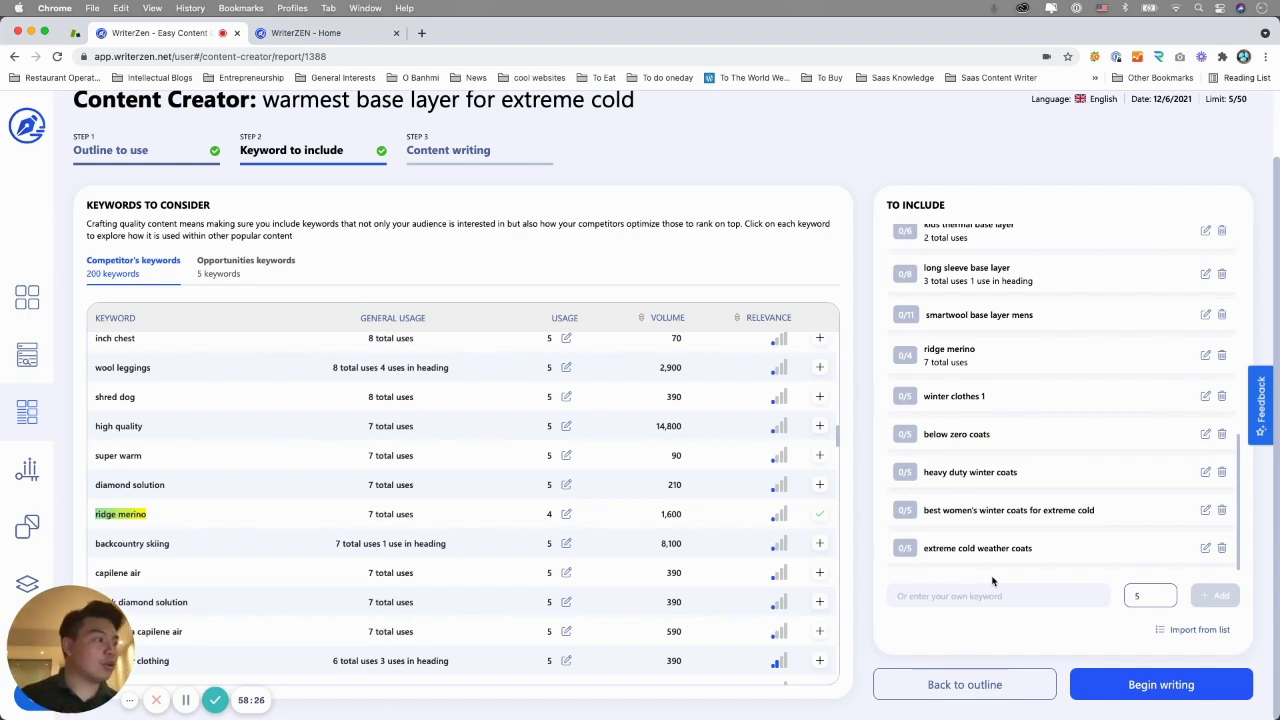
- Review the full set of keywords to include and proceed to the content writing stage
scroll(1063, 447, "up", 5)
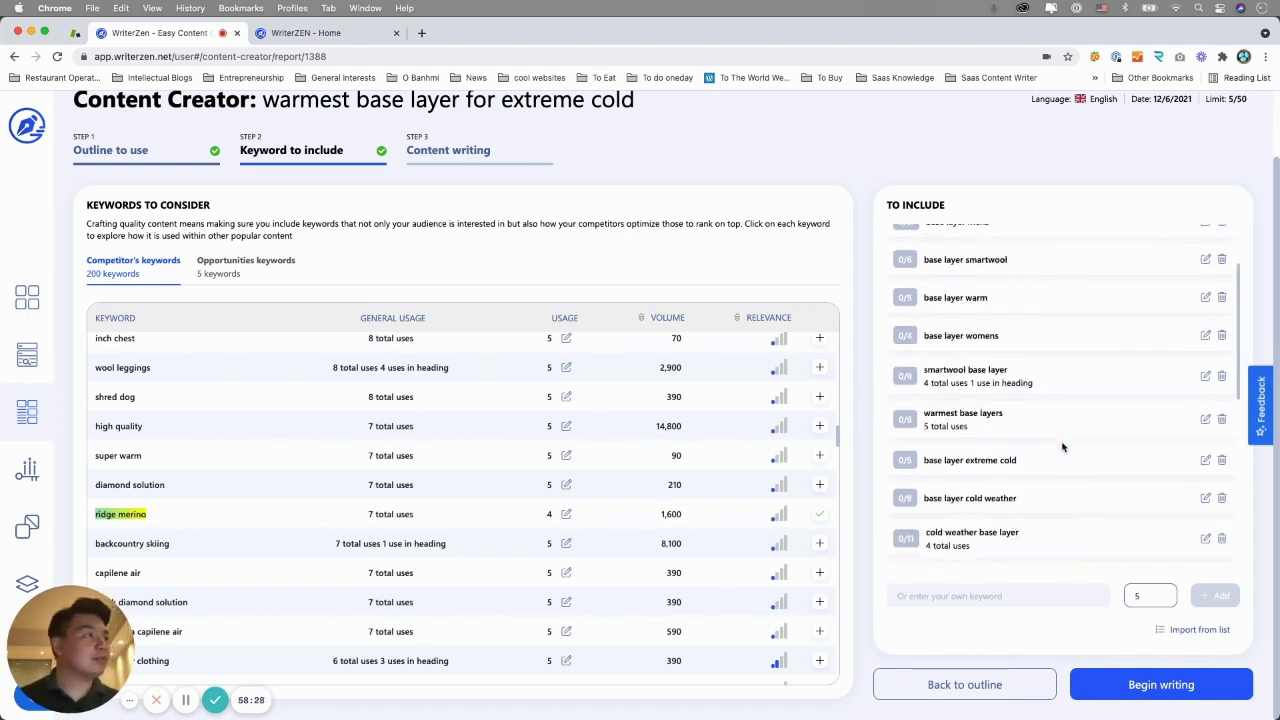
scroll(1063, 447, "up", 5)
scroll(1040, 400, "down", 10)
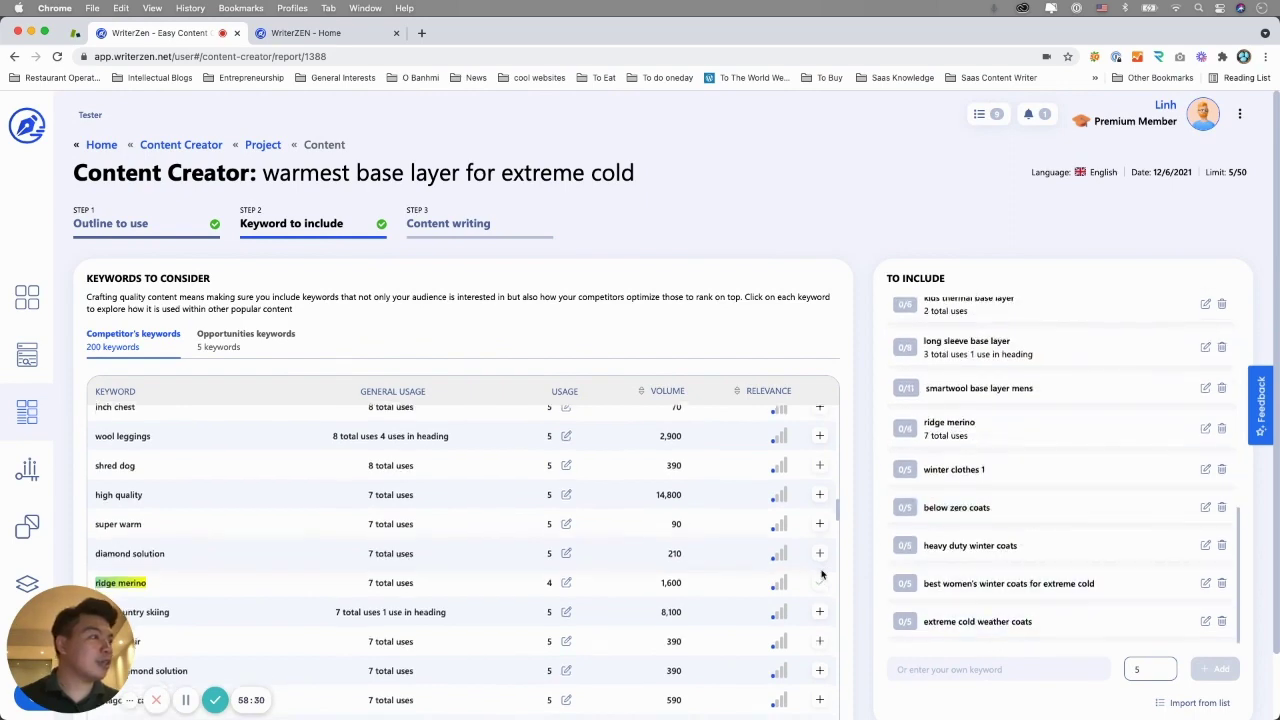
scroll(822, 574, "down", 5)
left_click(1225, 697)
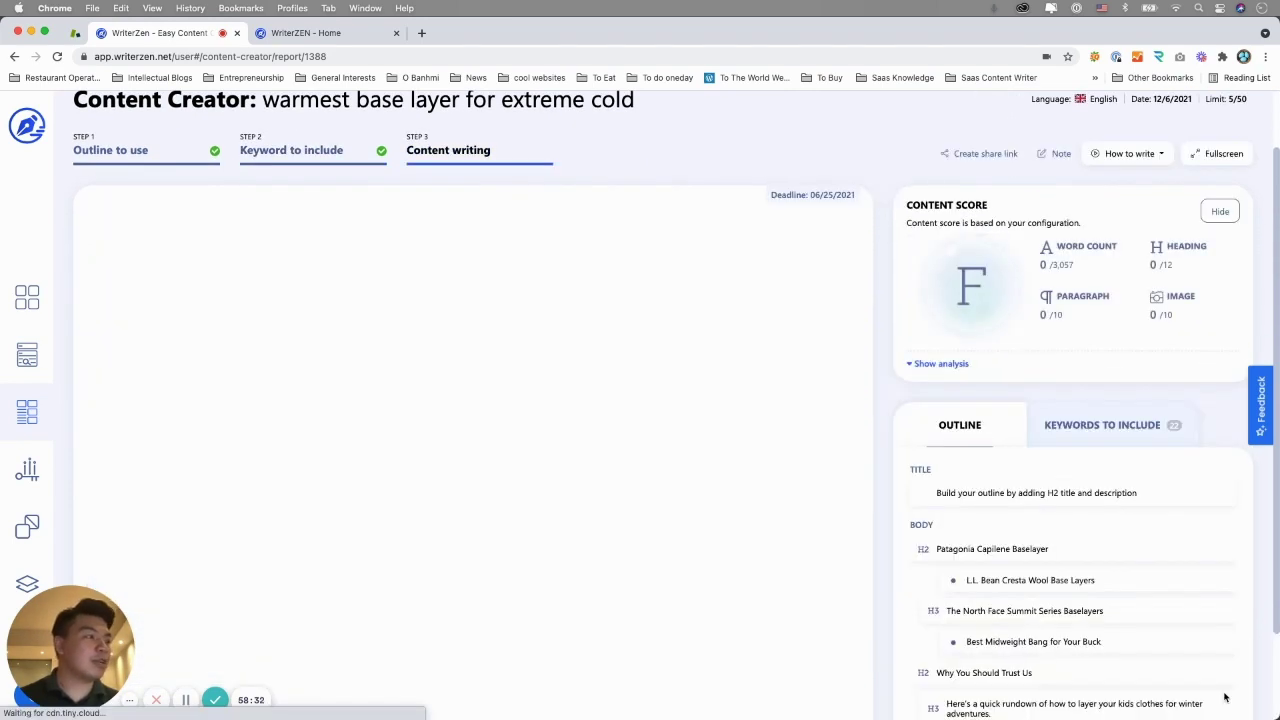
- Look over the content writing page and create a share link for editing the content
scroll(866, 517, "up", 2)
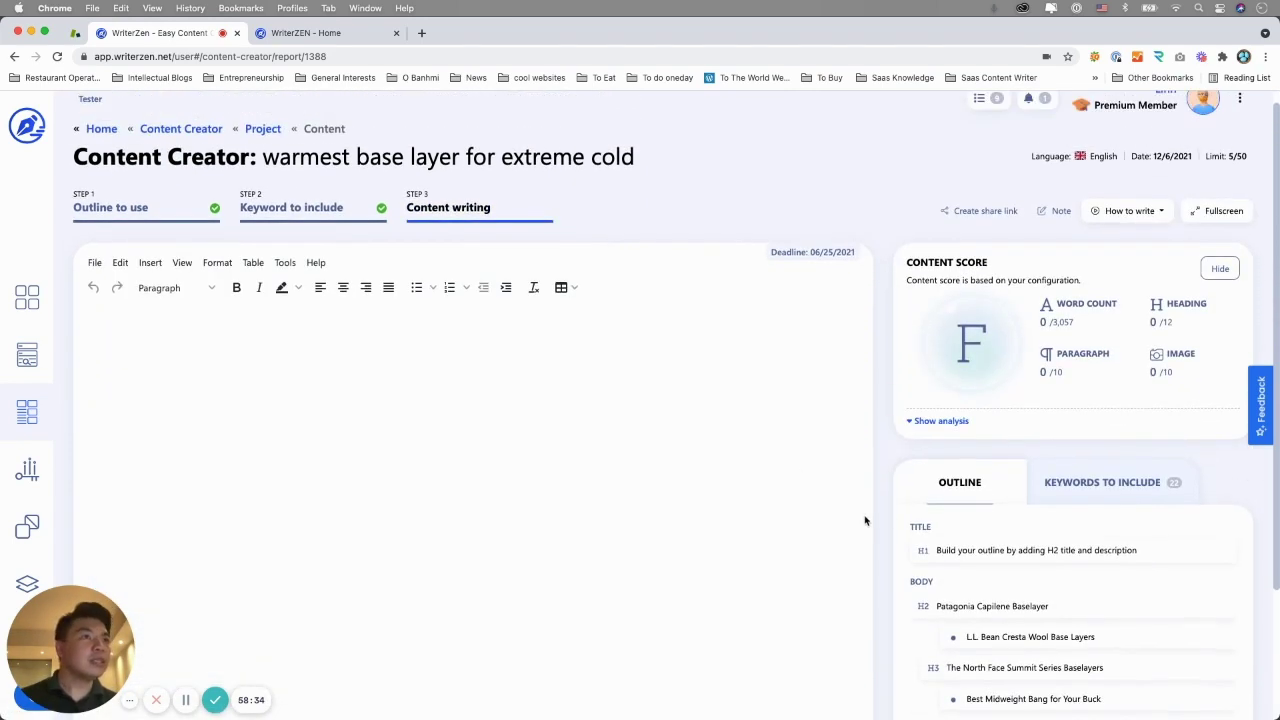
scroll(880, 517, "down", 3)
scroll(891, 514, "up", 4)
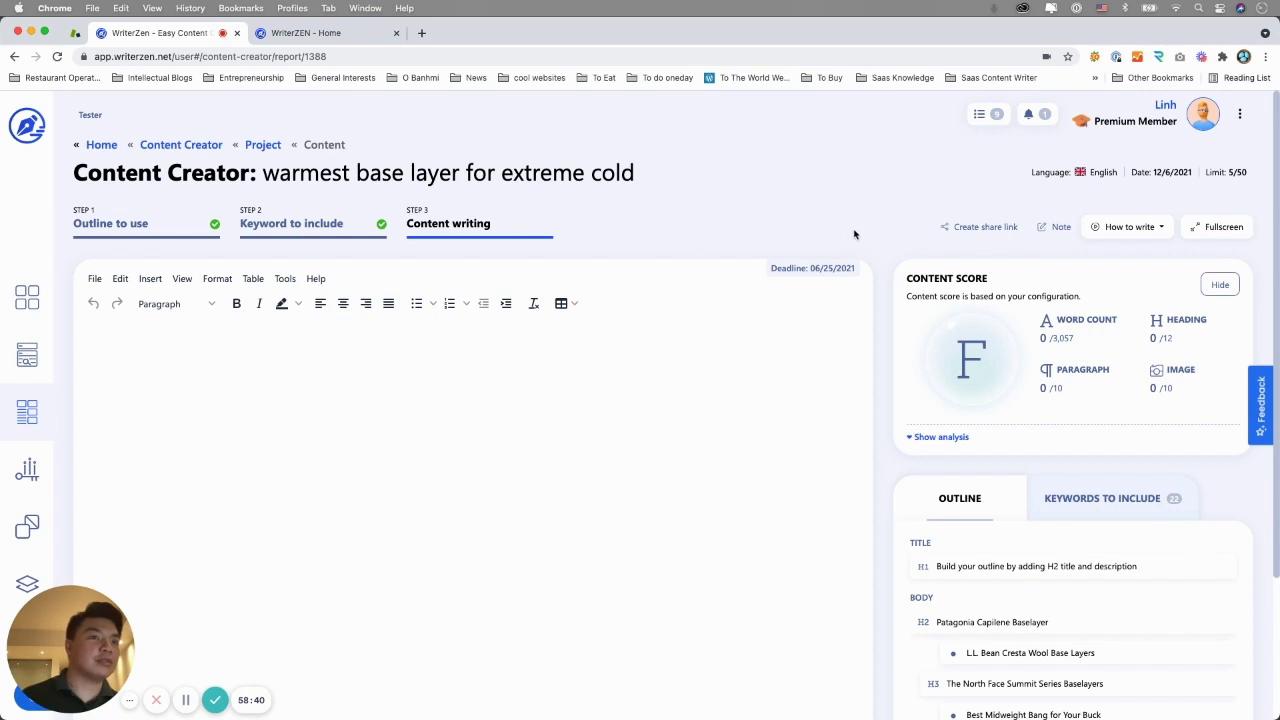
left_click(972, 227)
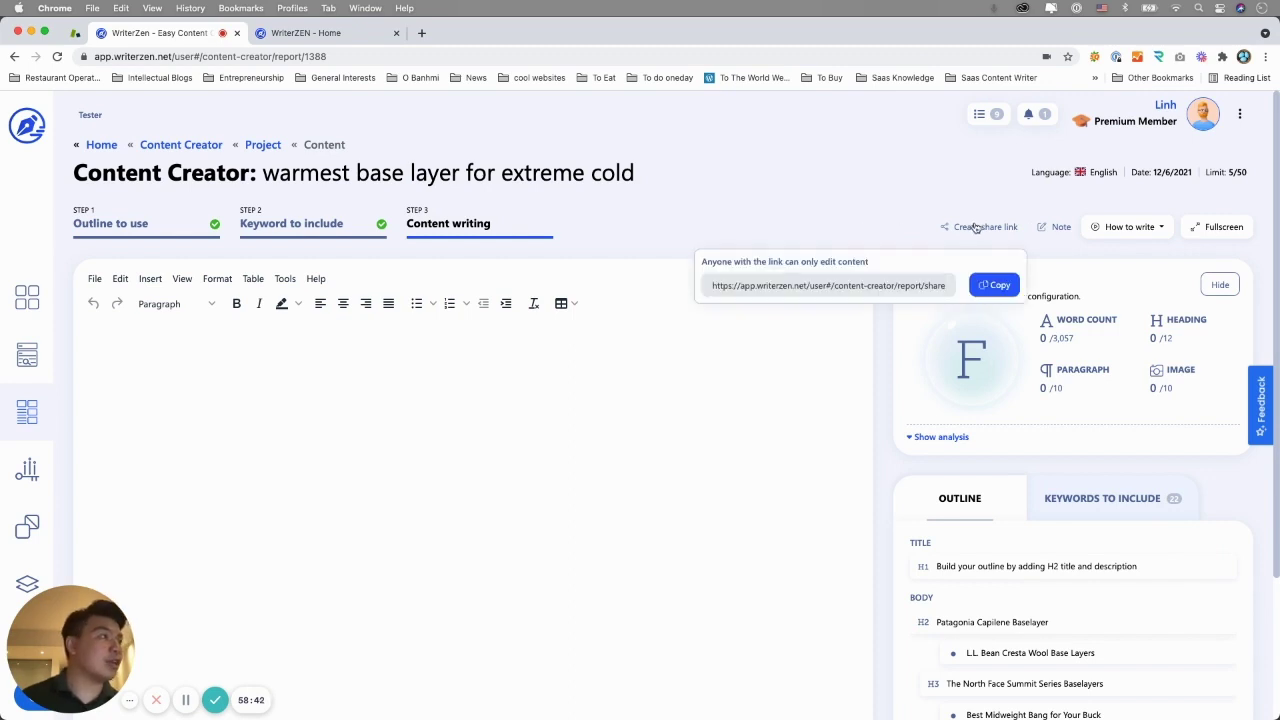
- Copy the share link that lets others edit the content, and dismiss the link box
left_click(977, 229)
left_click(977, 229)
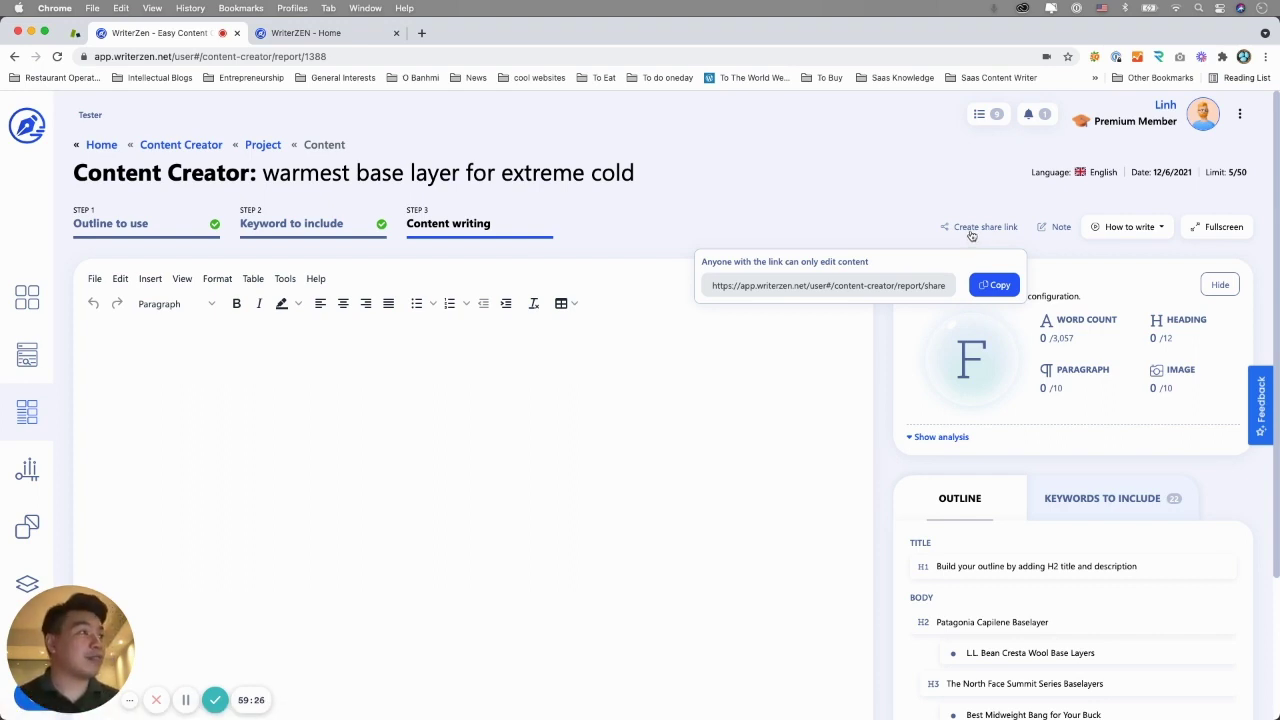
left_click(975, 290)
left_click(869, 189)
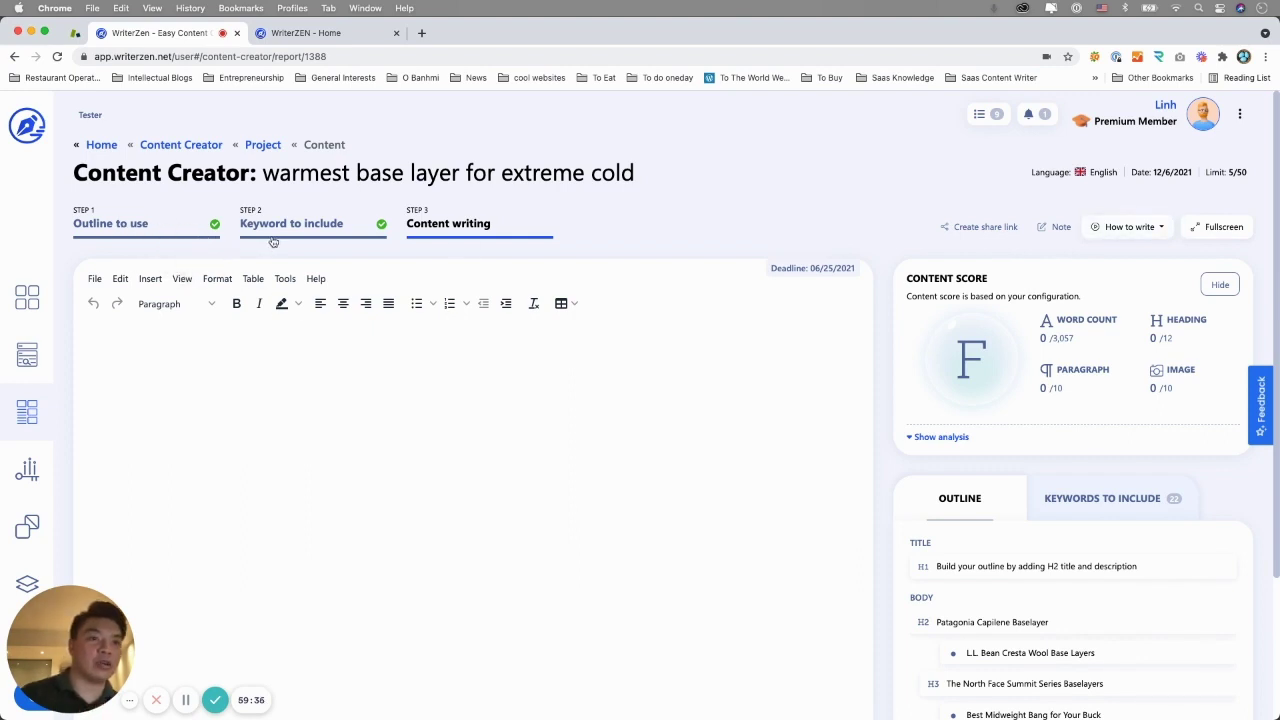
- Read the note for the writer, and look at the editor in fullscreen before returning to the normal view
scroll(1040, 505, "down", 3)
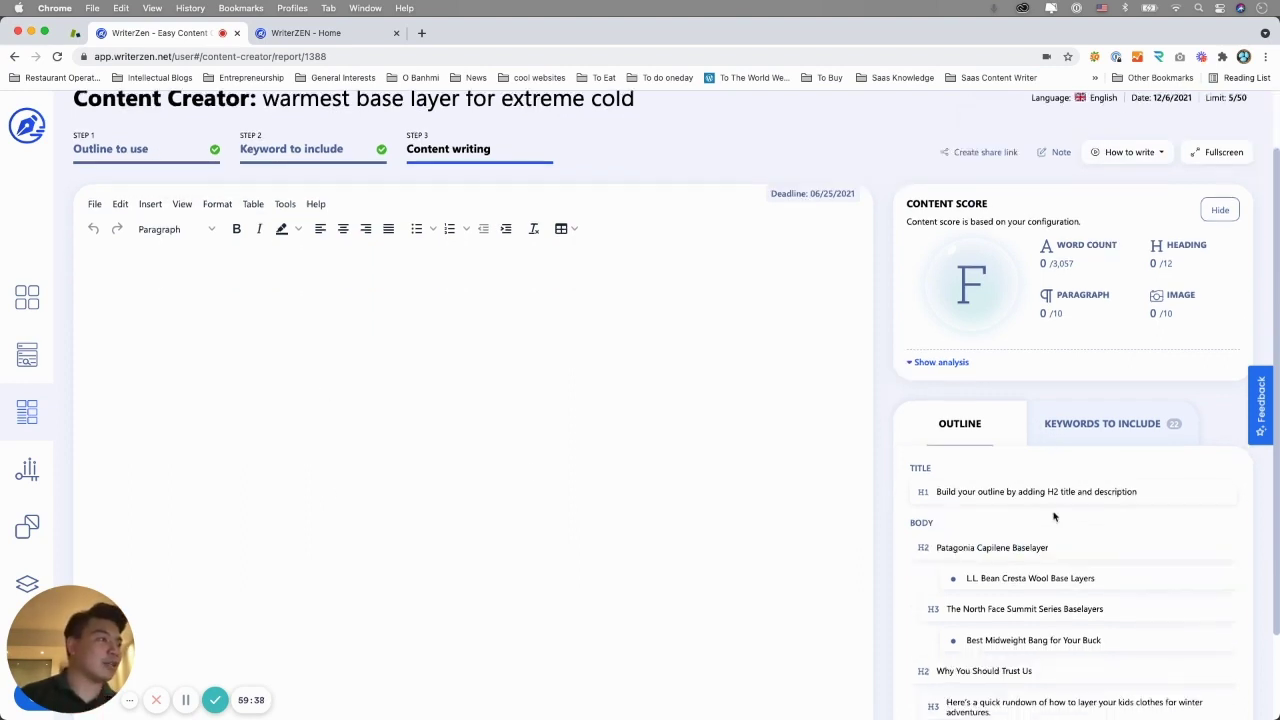
scroll(843, 429, "up", 3)
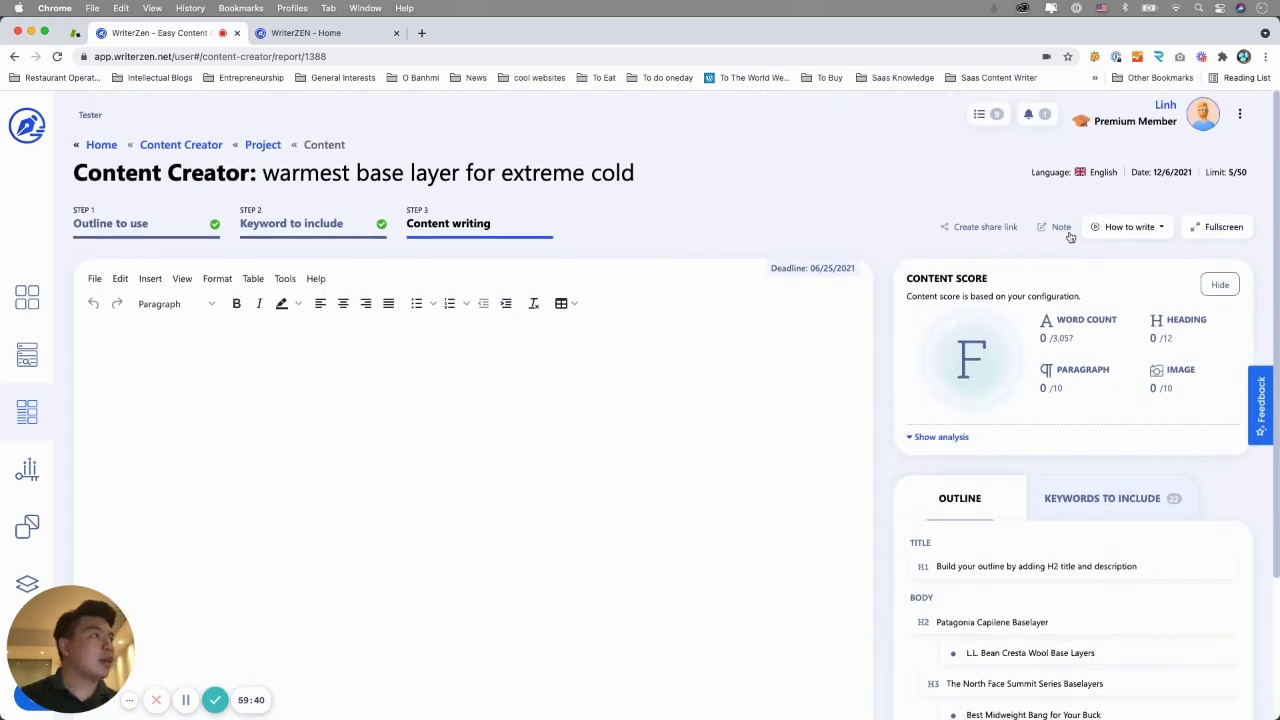
mouse_move(1066, 235)
left_click_drag(757, 289, 817, 289)
left_click(793, 288)
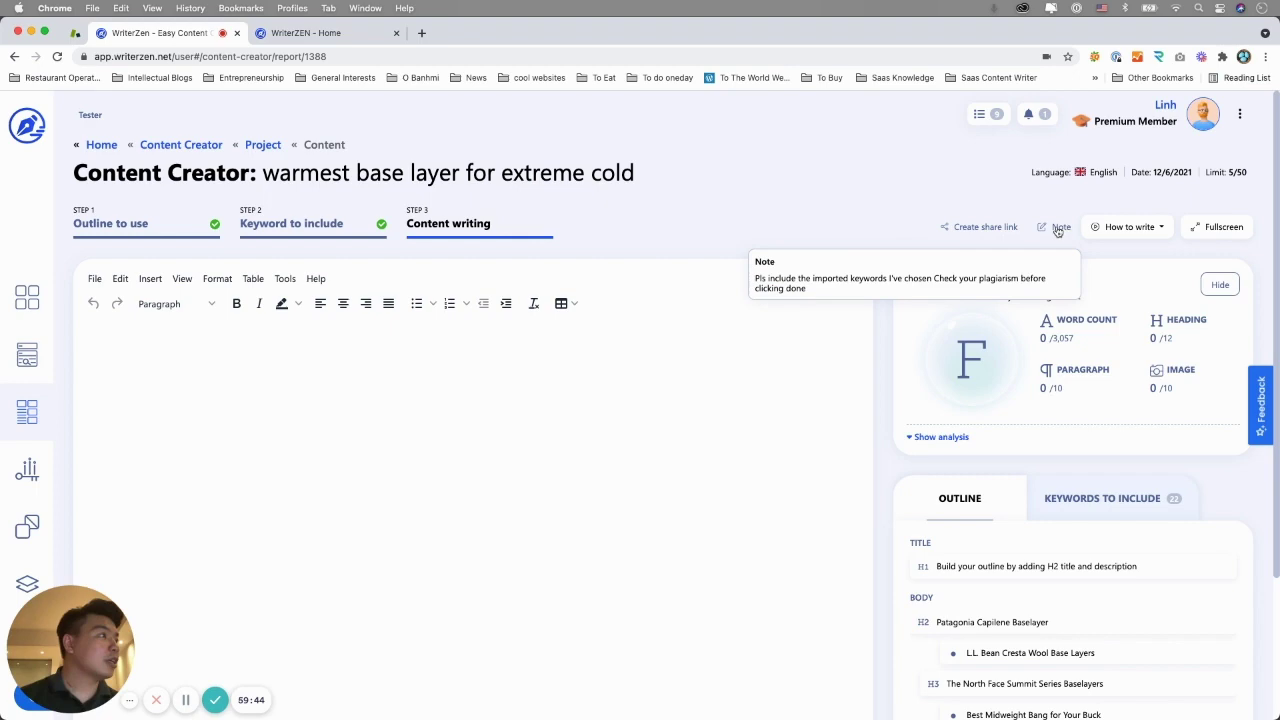
left_click(1221, 229)
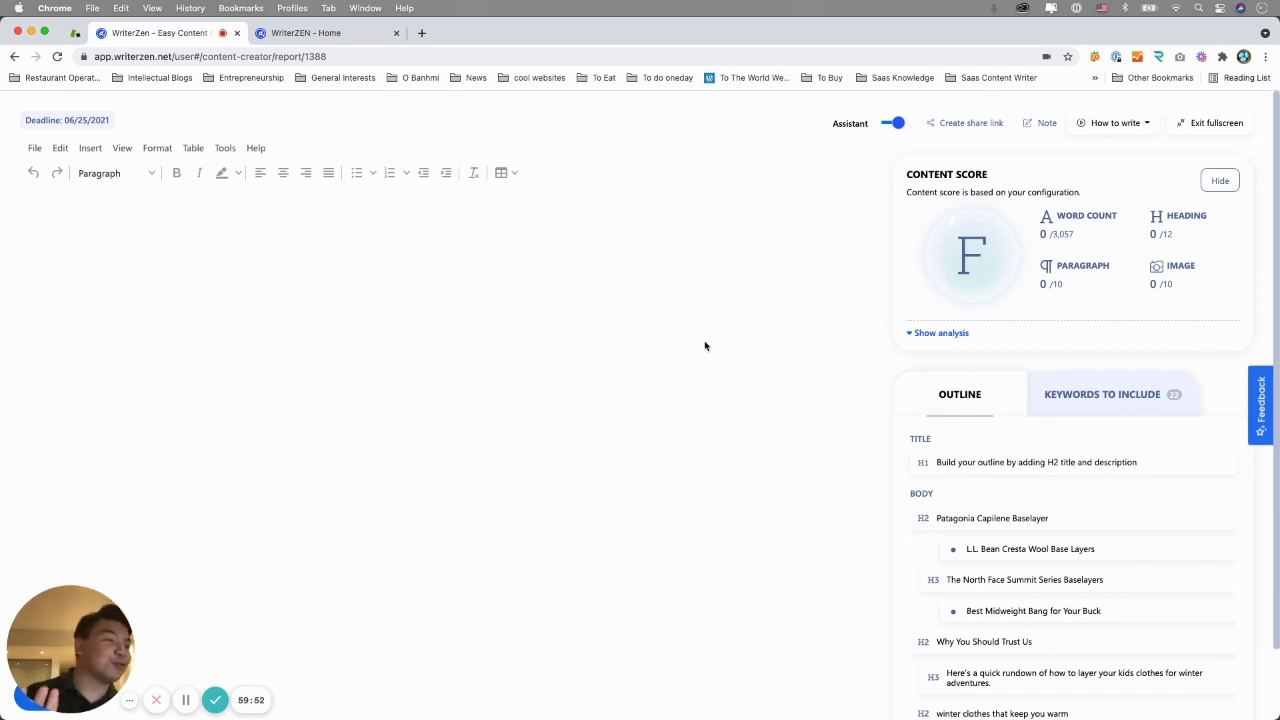
left_click(1205, 123)
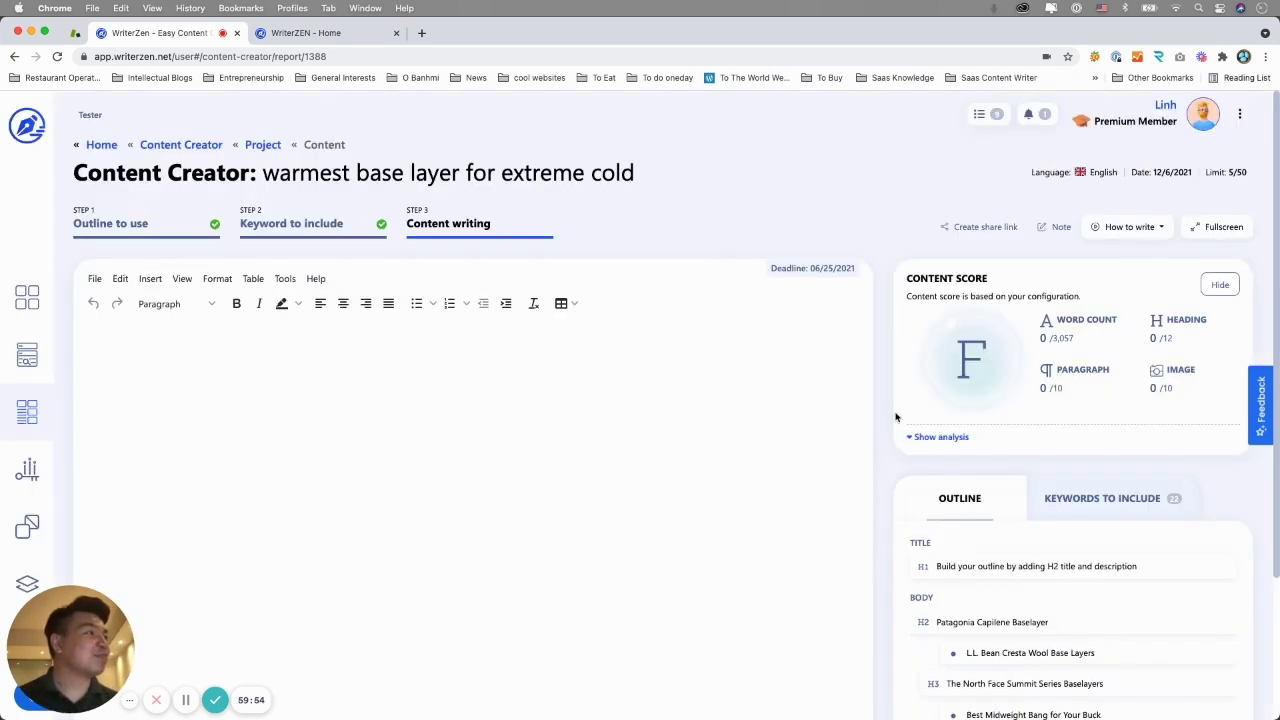
- Look over the keywords to include, and examine the problems and improvements in the content score analysis
scroll(895, 420, "down", 3)
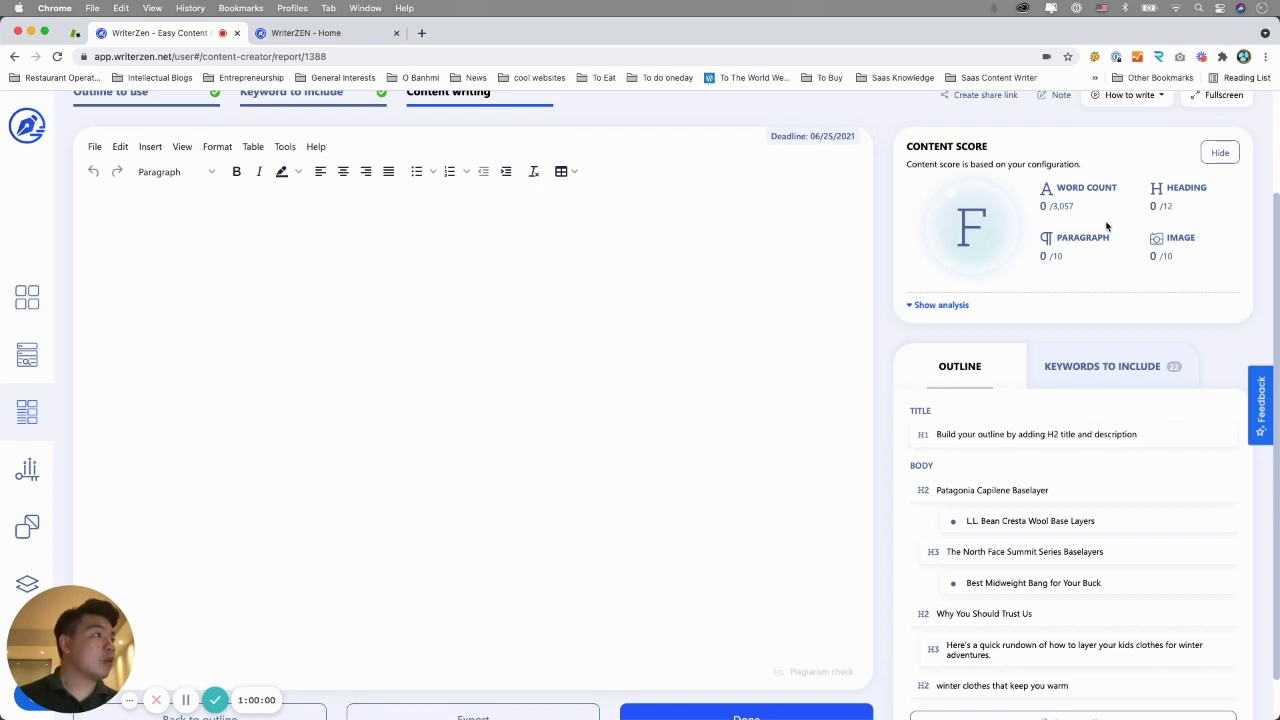
left_click(1080, 370)
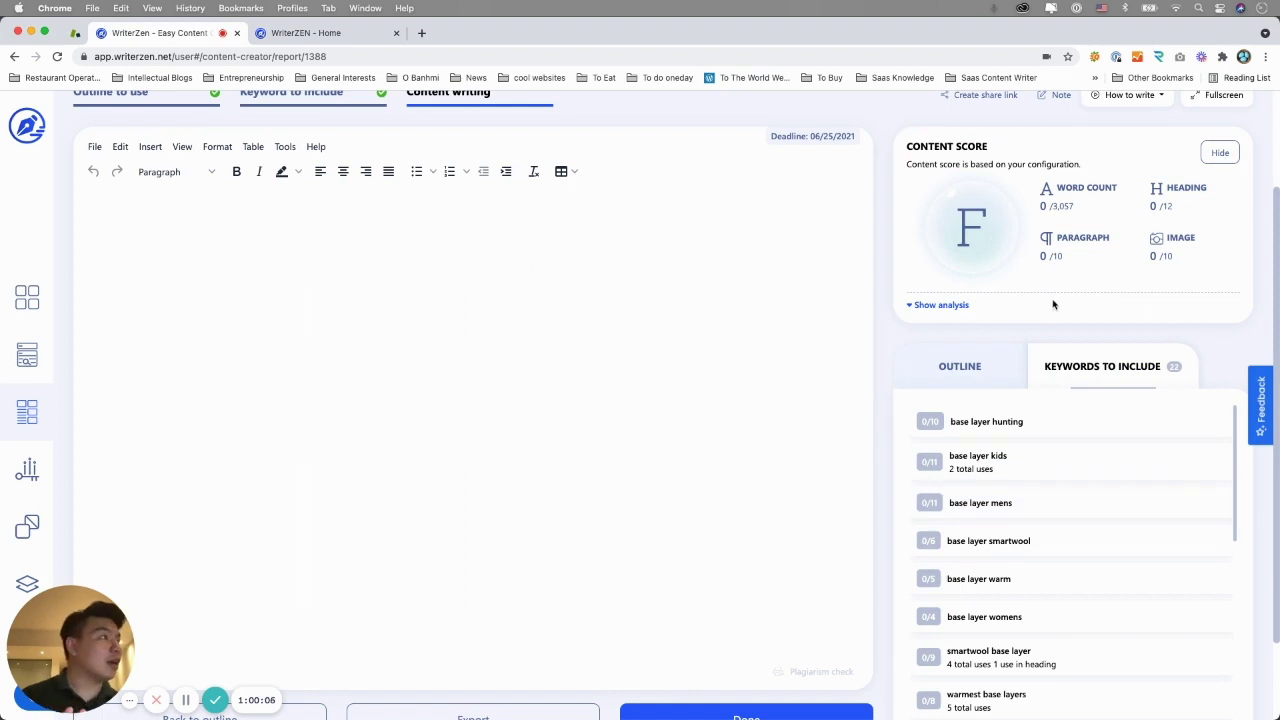
left_click(1000, 378)
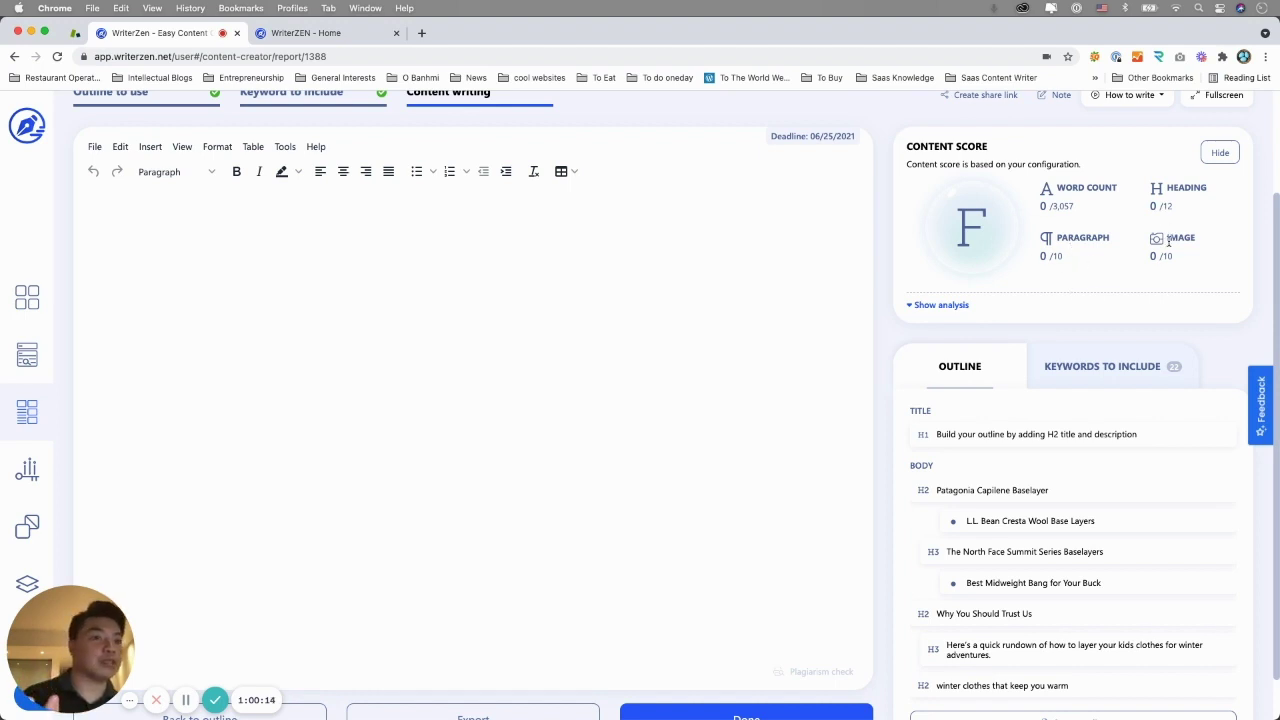
left_click(945, 308)
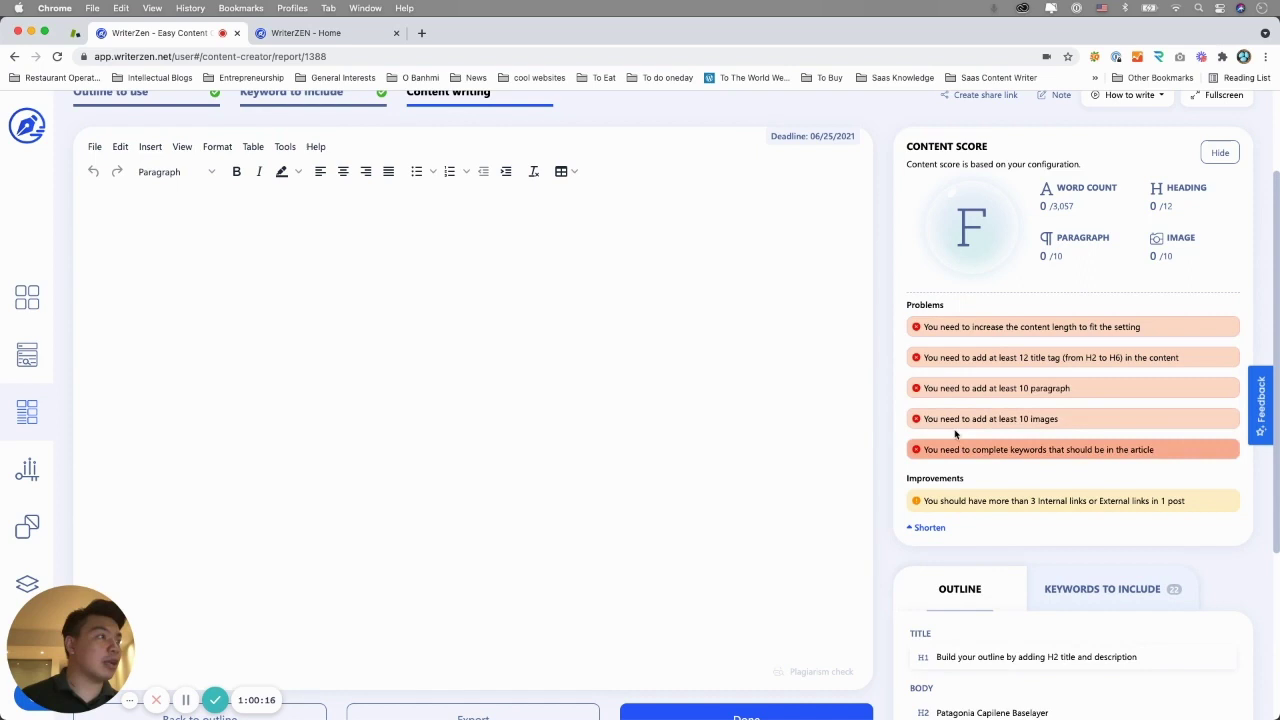
left_click(930, 527)
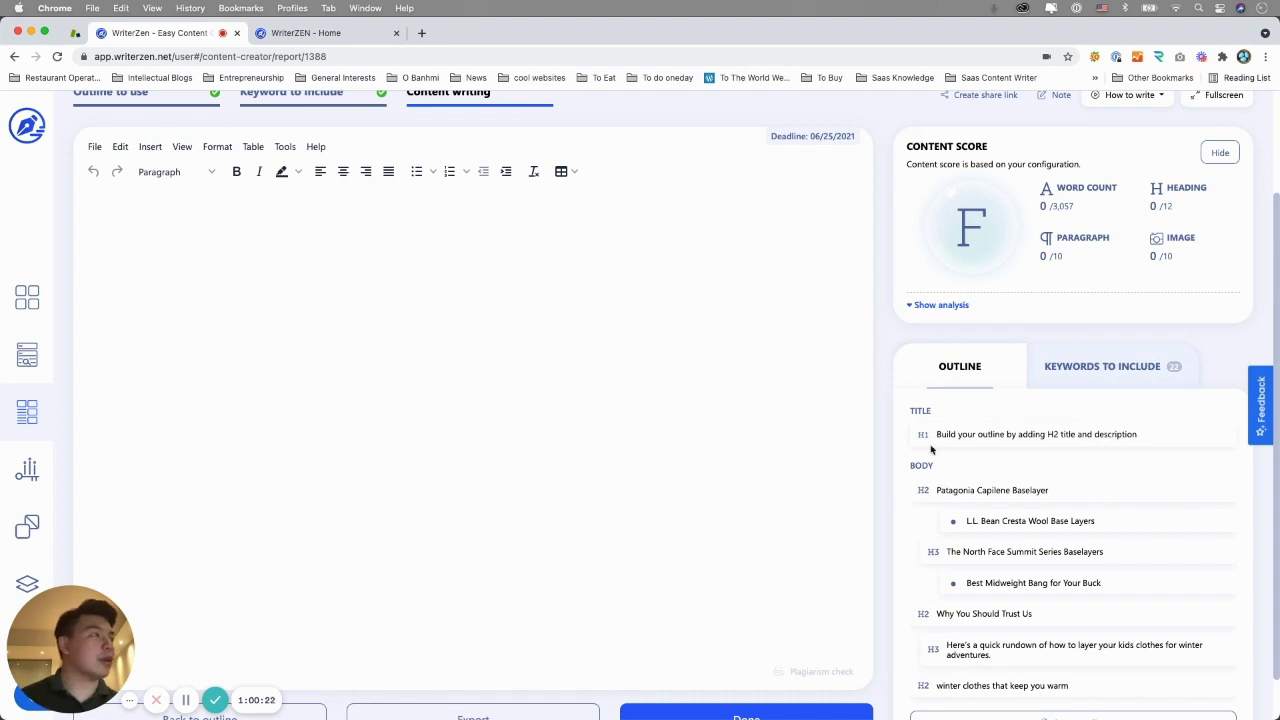
left_click(956, 306)
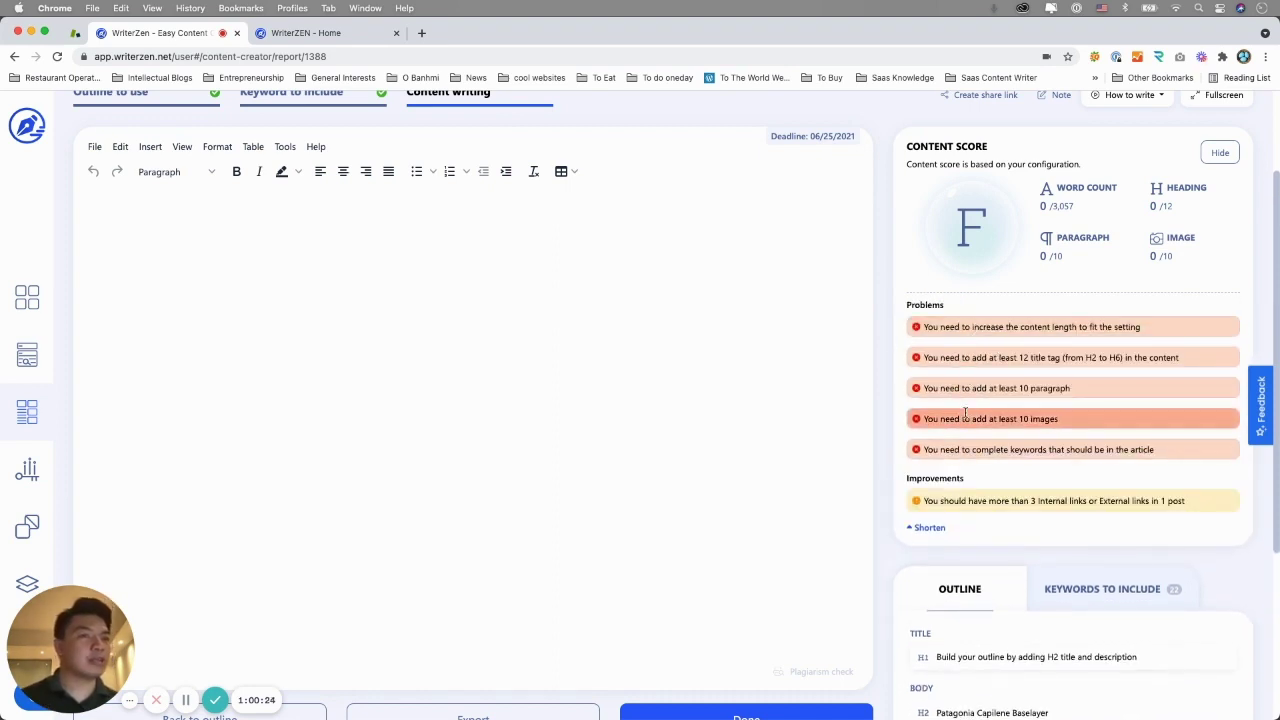
left_click(928, 527)
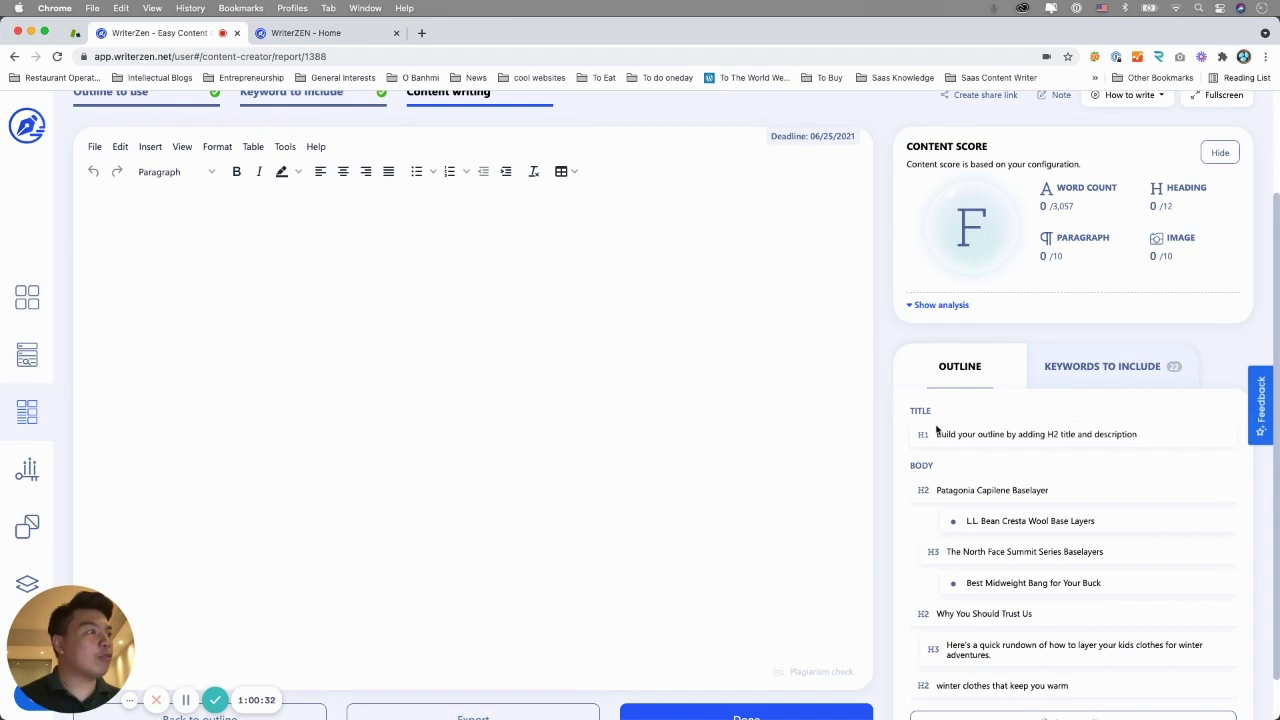
- Copy the prepared outline into the content editor and check the inserted headings
scroll(934, 400, "down", 1)
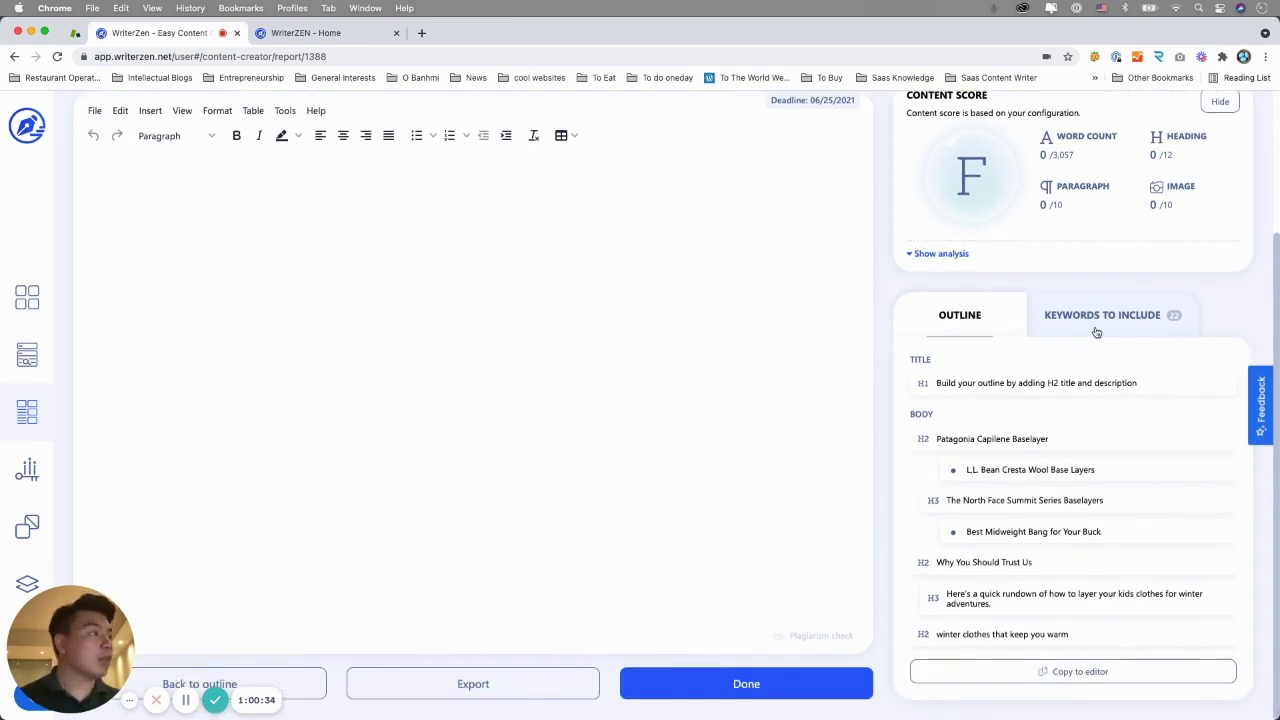
left_click(1050, 674)
scroll(386, 437, "up", 3)
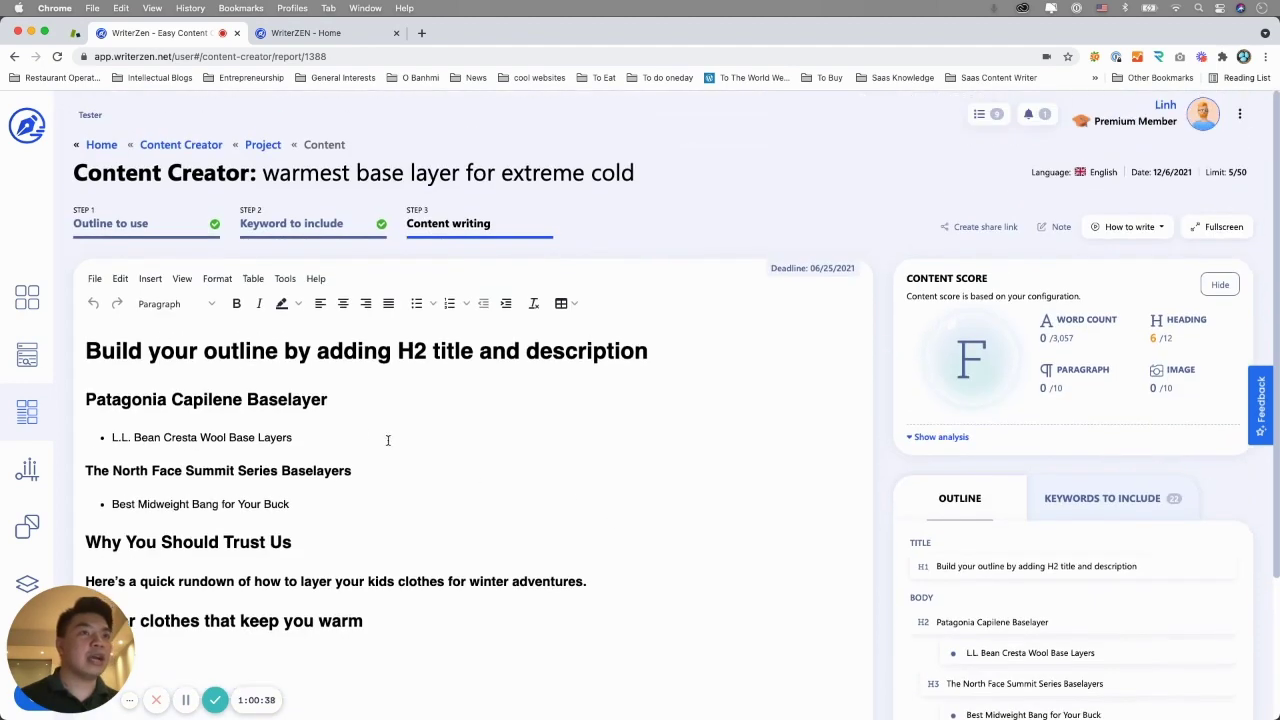
scroll(320, 512, "down", 3)
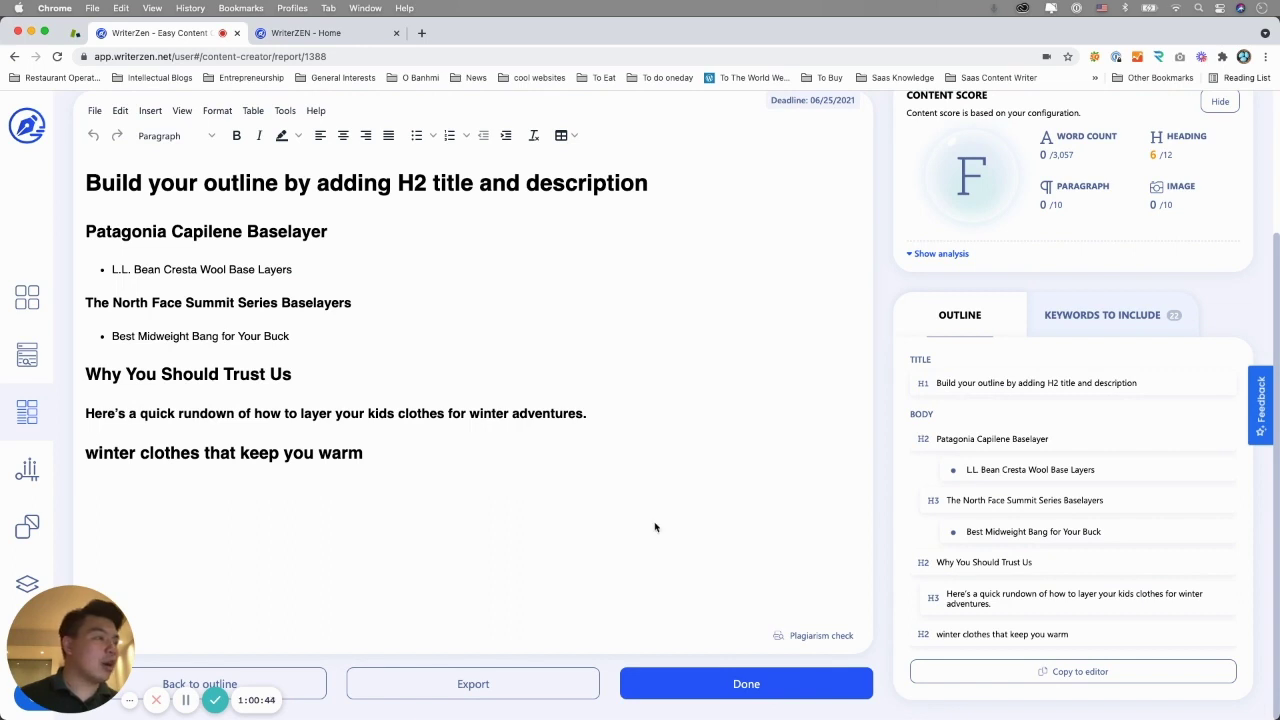
- Look through the keywords to include and examine the usage examples for "smartwool base layer"
left_click(1125, 317)
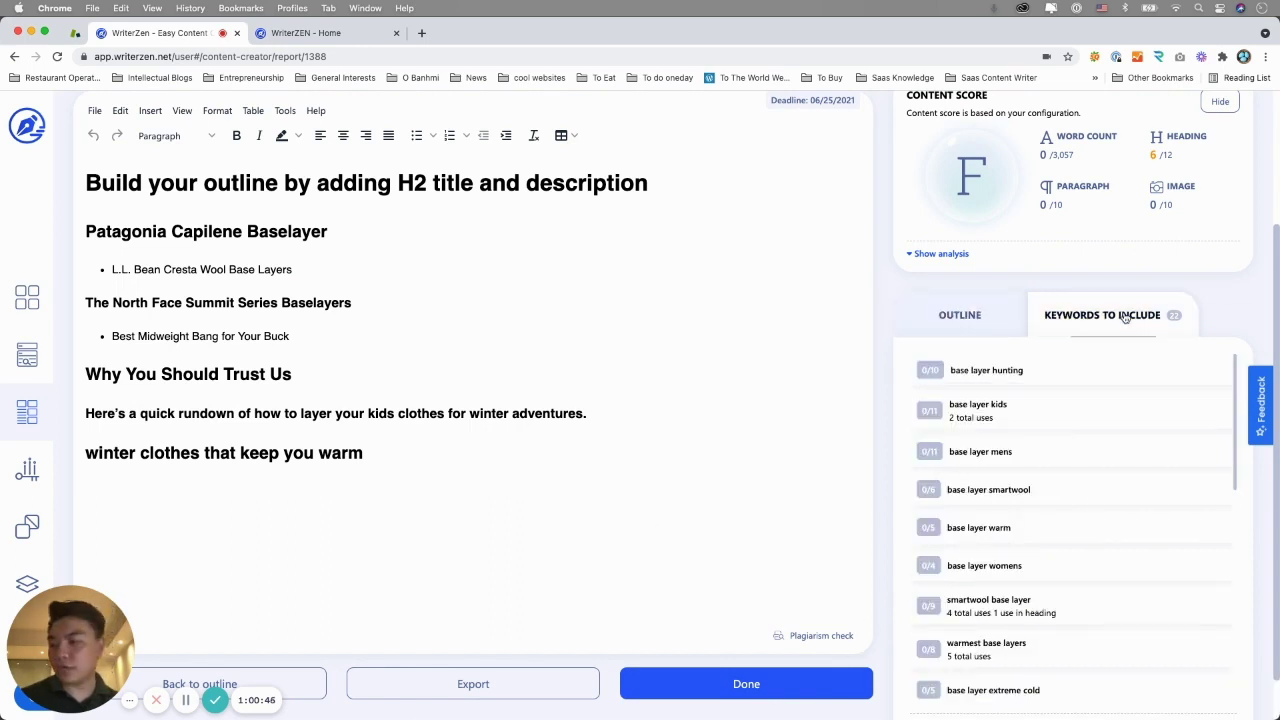
scroll(1000, 470, "down", 3)
scroll(1010, 480, "up", 6)
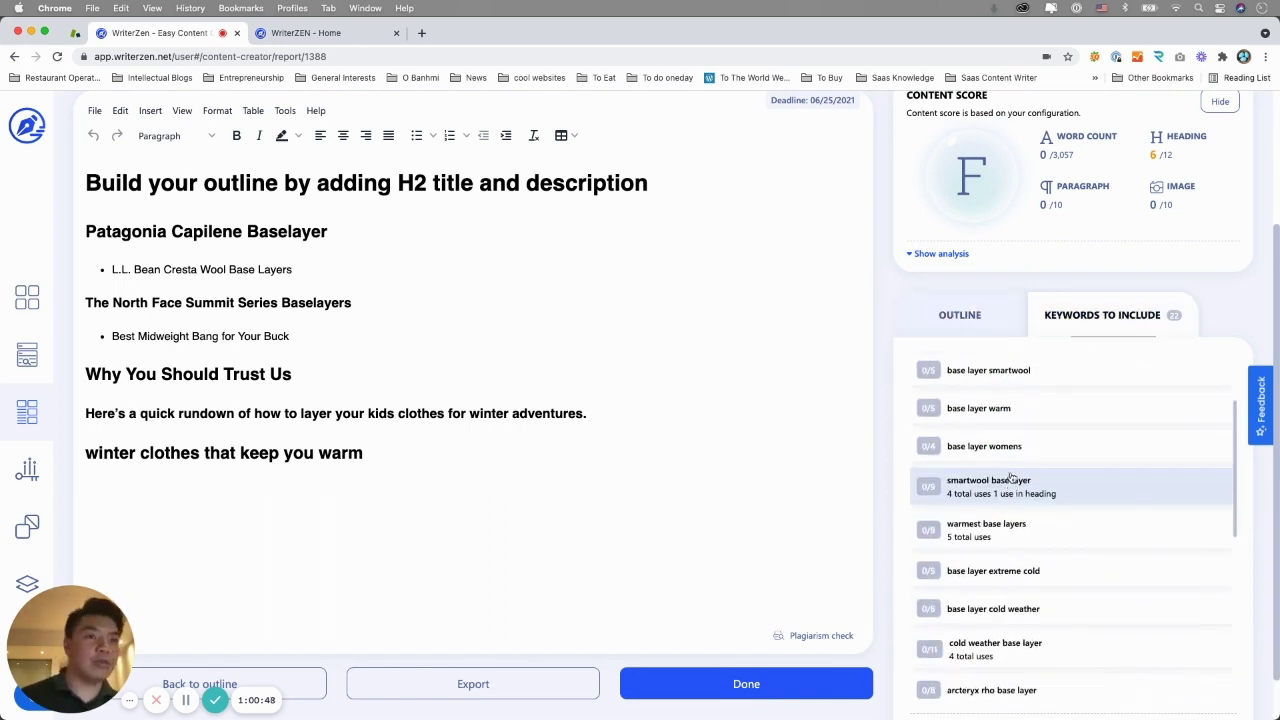
scroll(1003, 553, "down", 3)
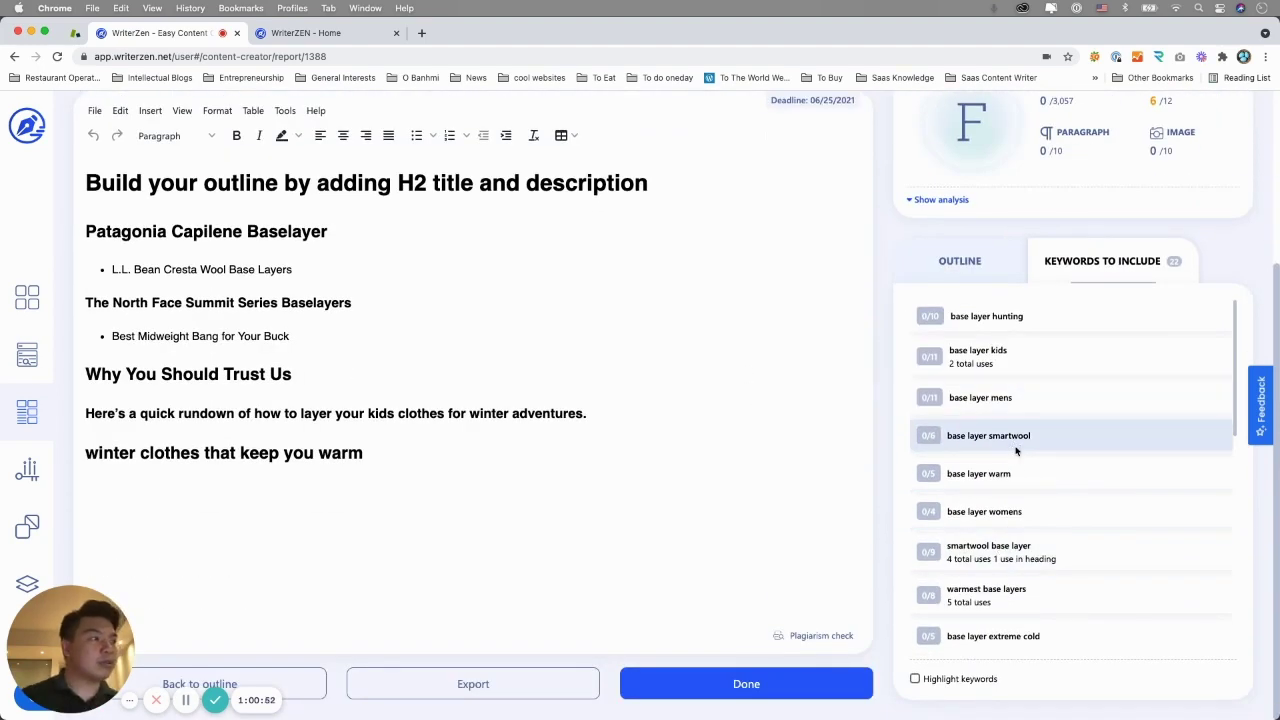
scroll(1015, 500, "down", 2)
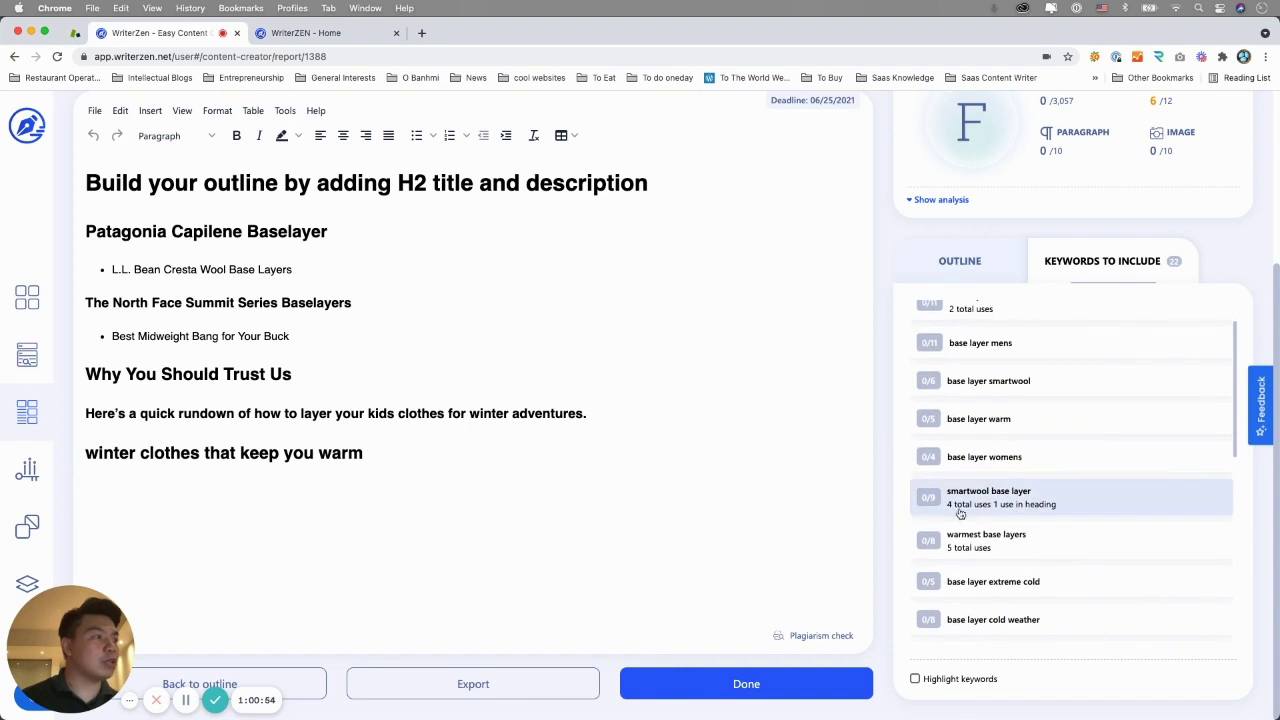
left_click(1028, 510)
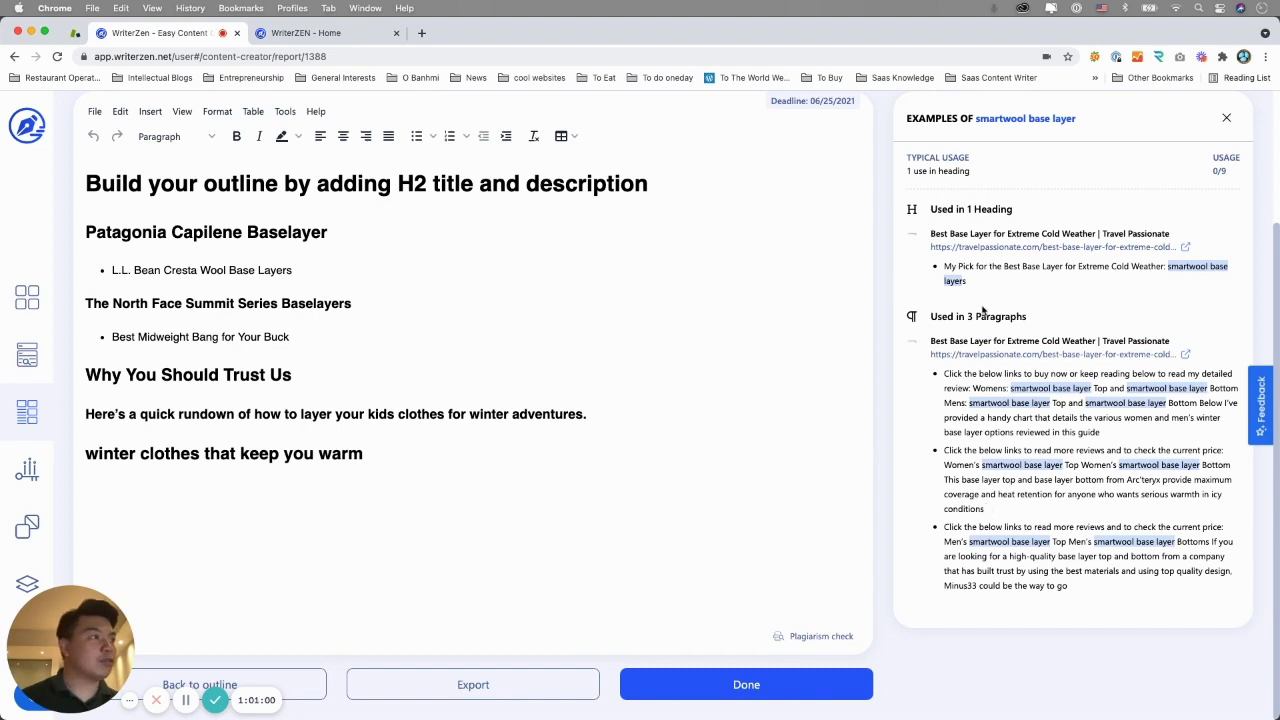
scroll(1003, 260, "up", 1)
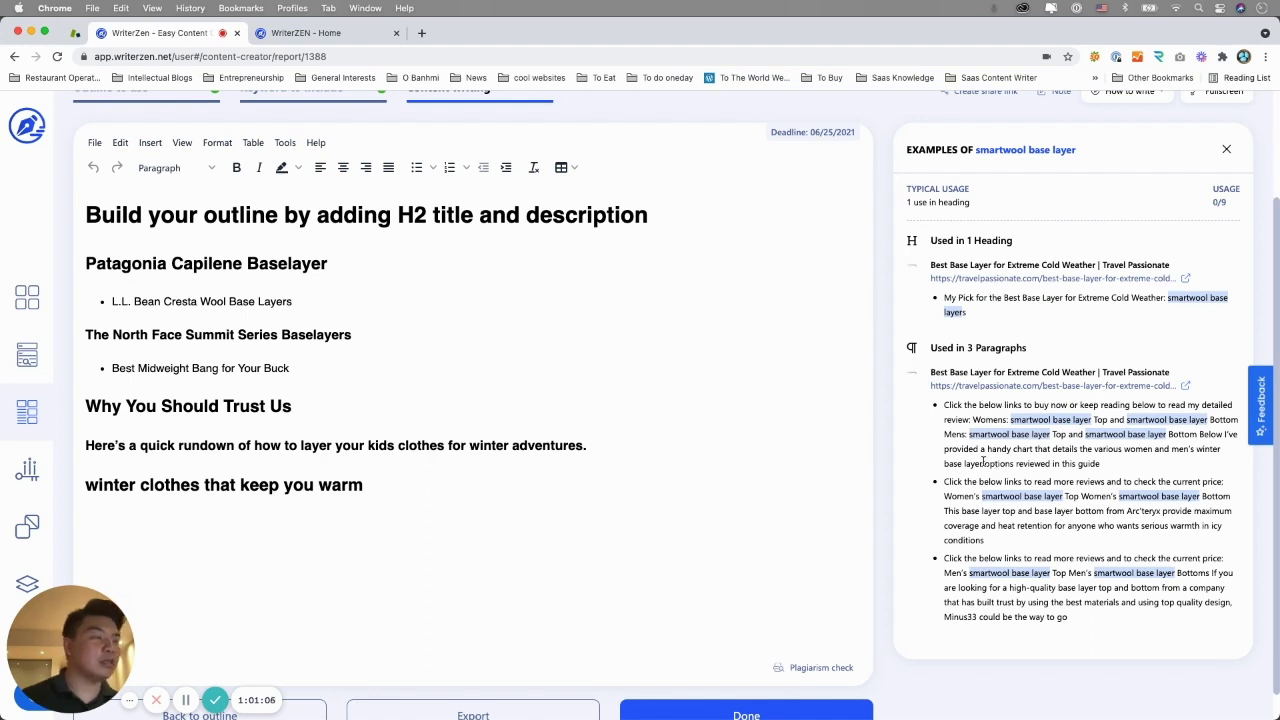
left_click(1226, 149)
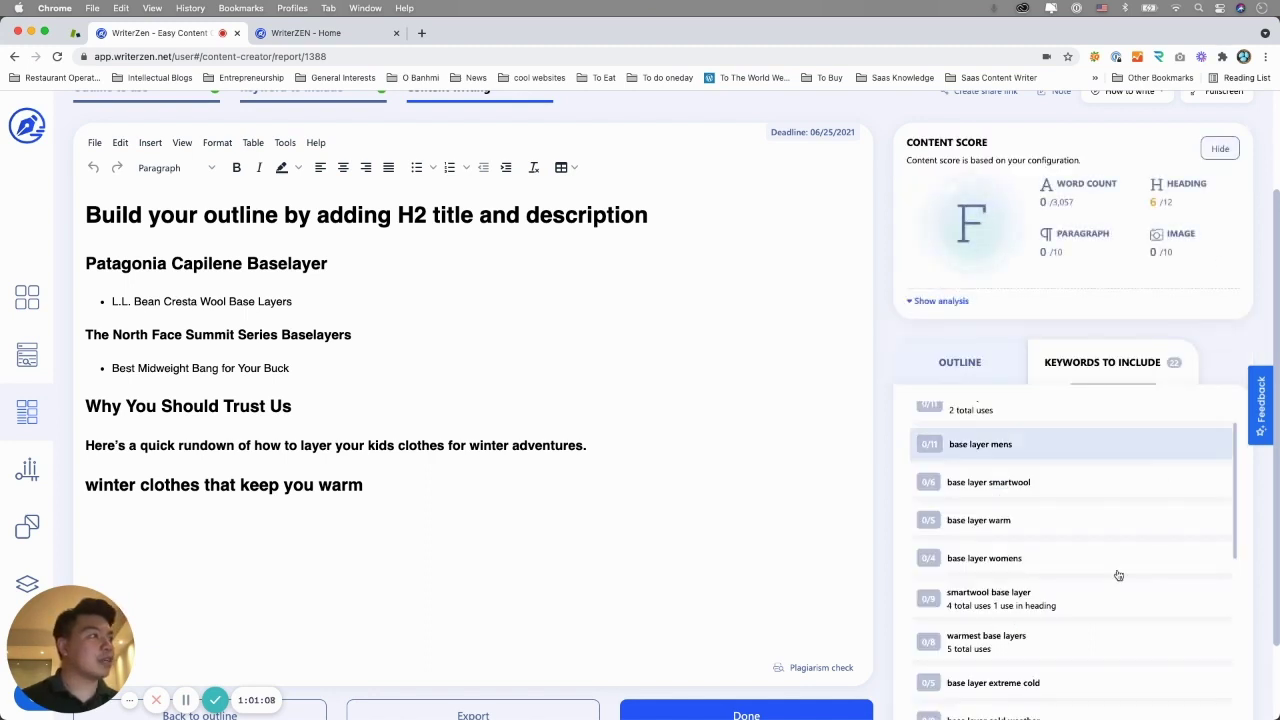
- Try to run a plagiarism check on the outline text in the editor
scroll(597, 491, "down", 2)
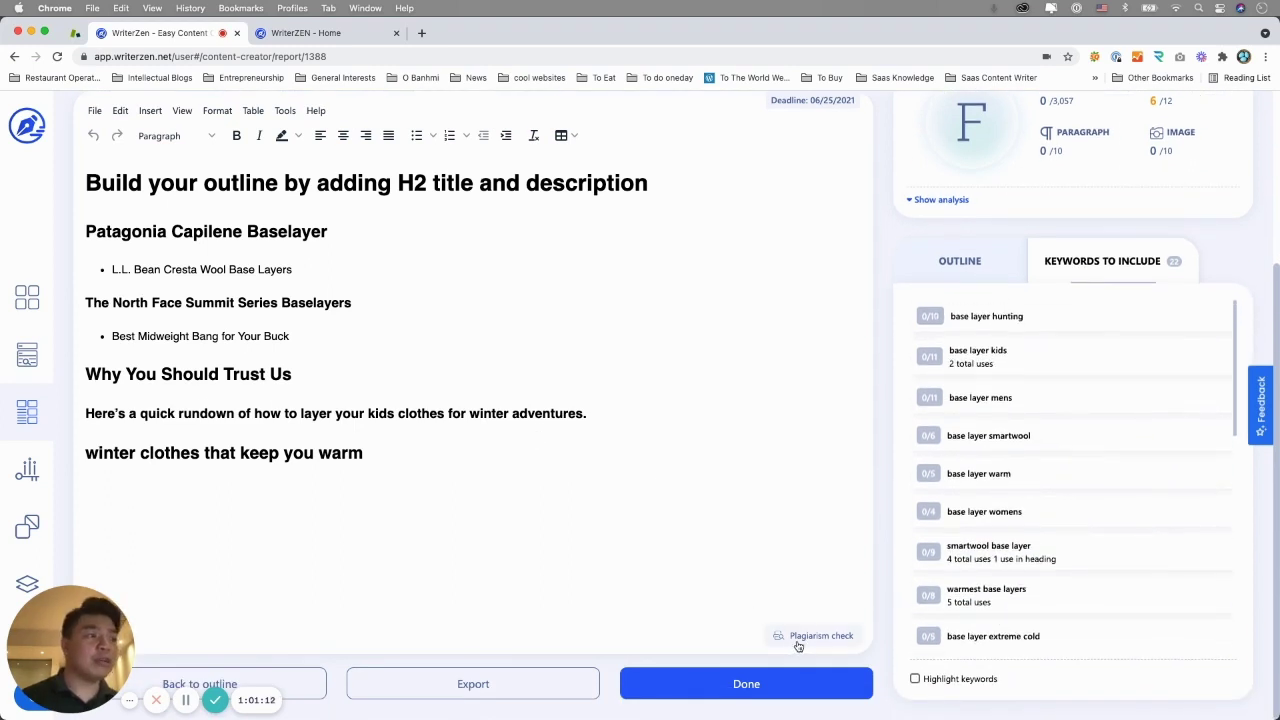
left_click(397, 528)
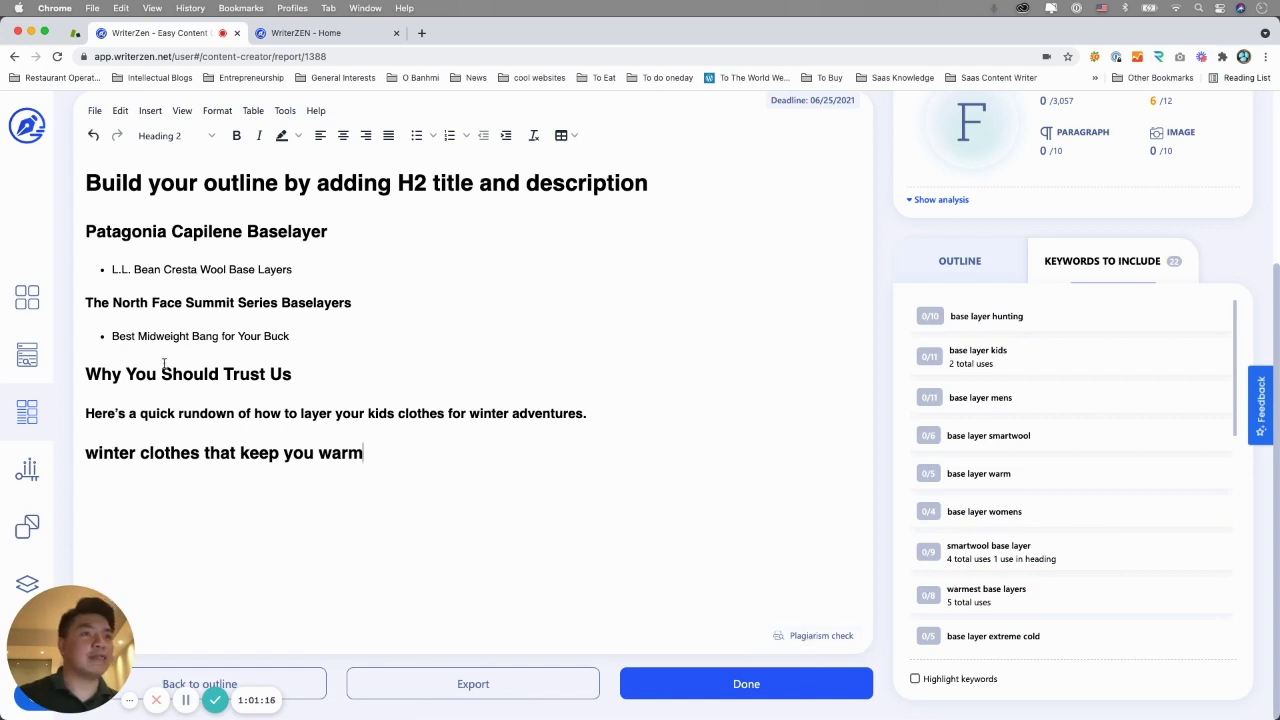
left_click(822, 636)
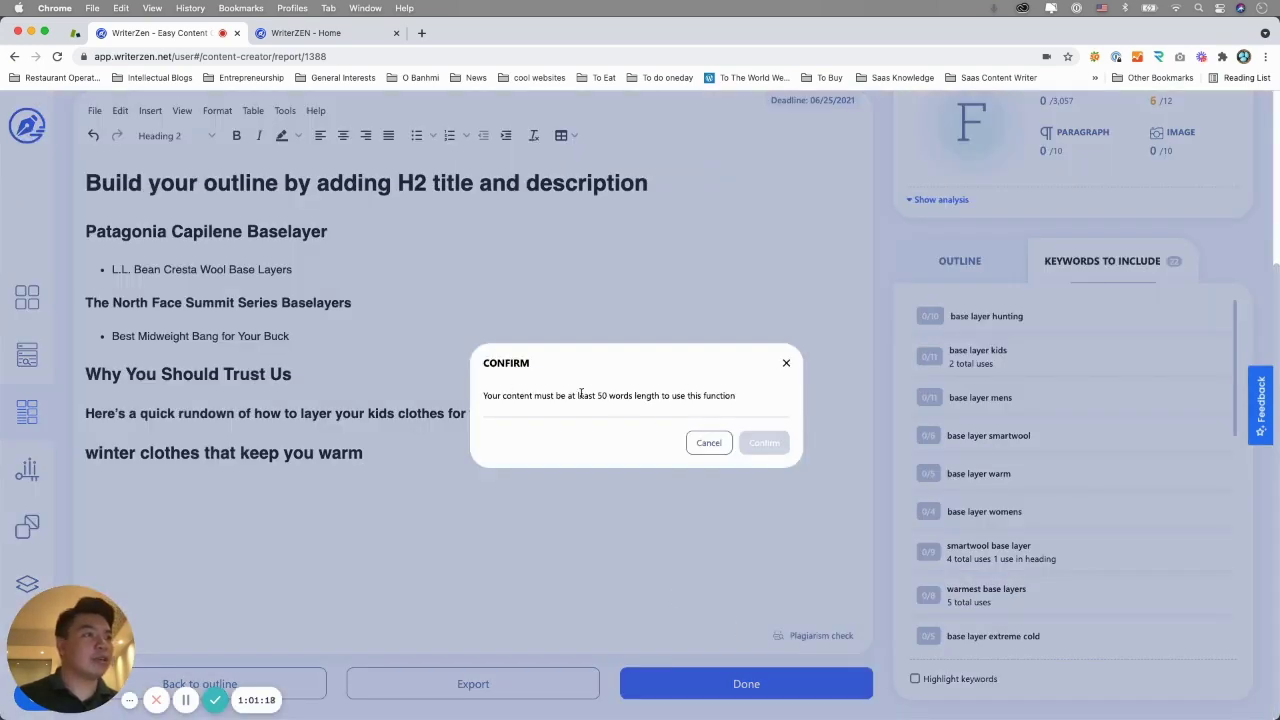
left_click(710, 442)
scroll(410, 458, "up", 3)
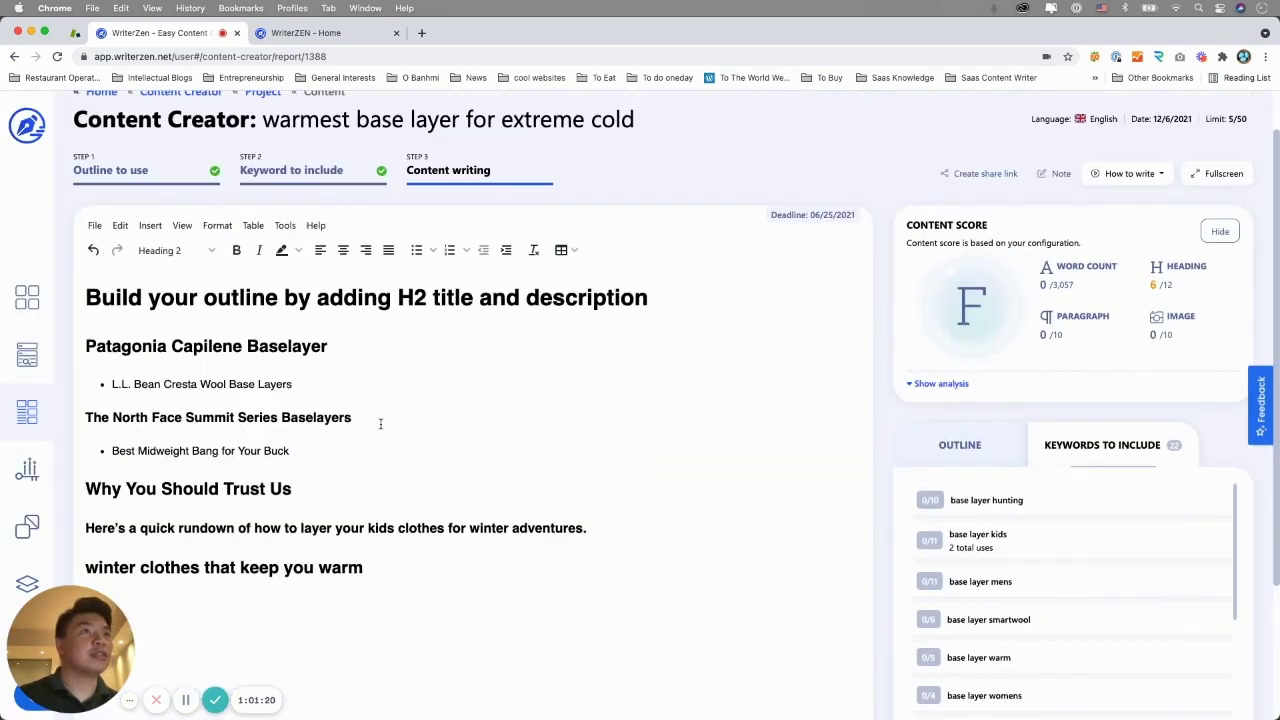
- Replace the WriterZEN home tab with a new one, search Google for "winter clothes" and open the "Set of Winter clothes CHILD 1-2 YEARS" result
left_click(396, 33)
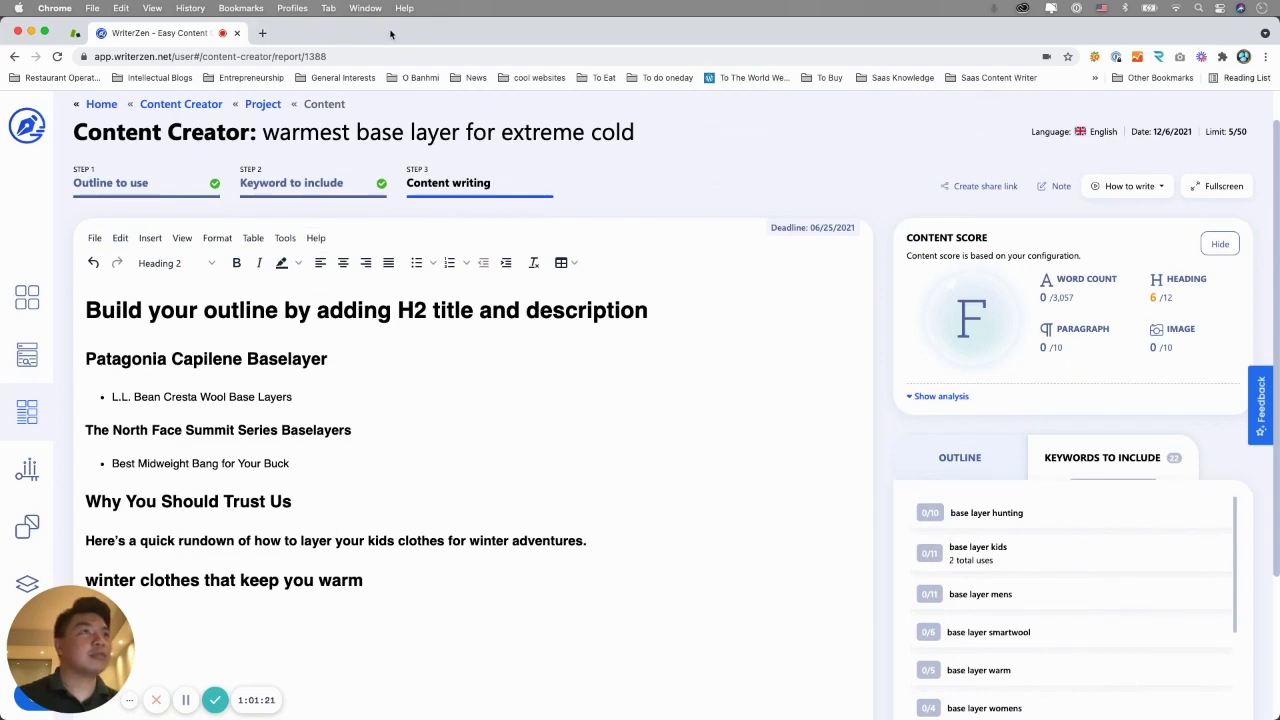
left_click(263, 33)
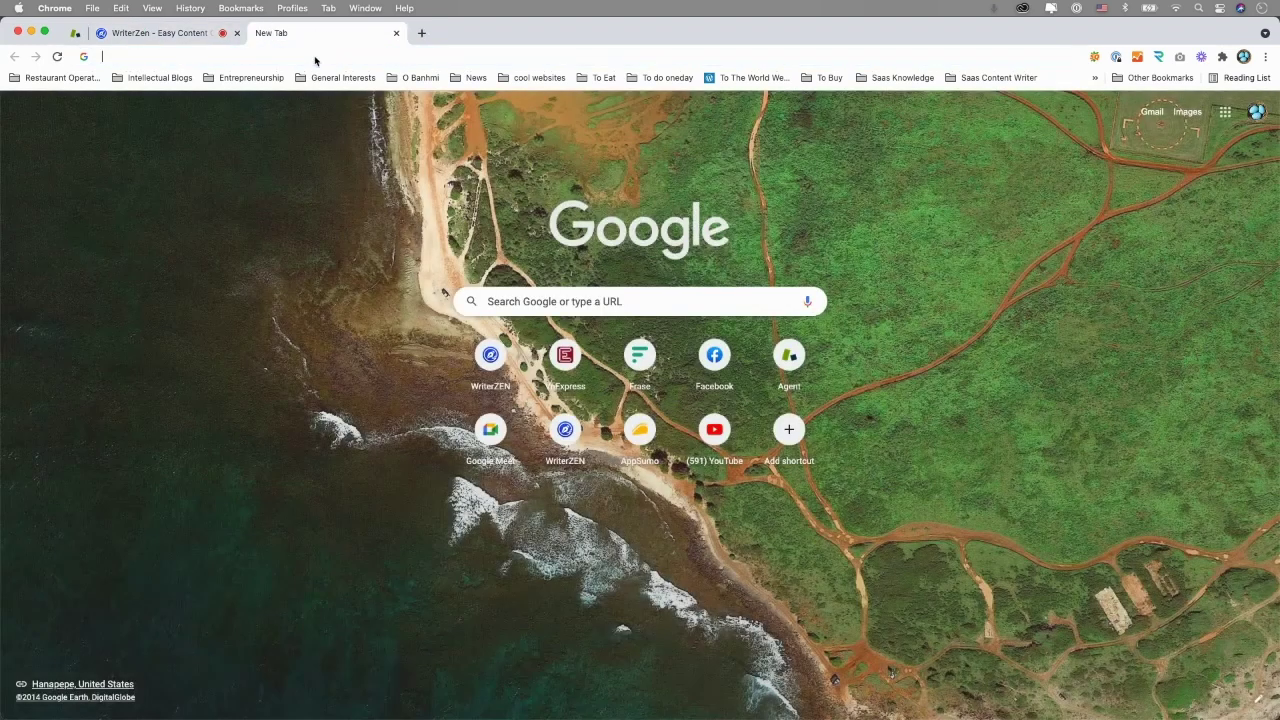
left_click(315, 60)
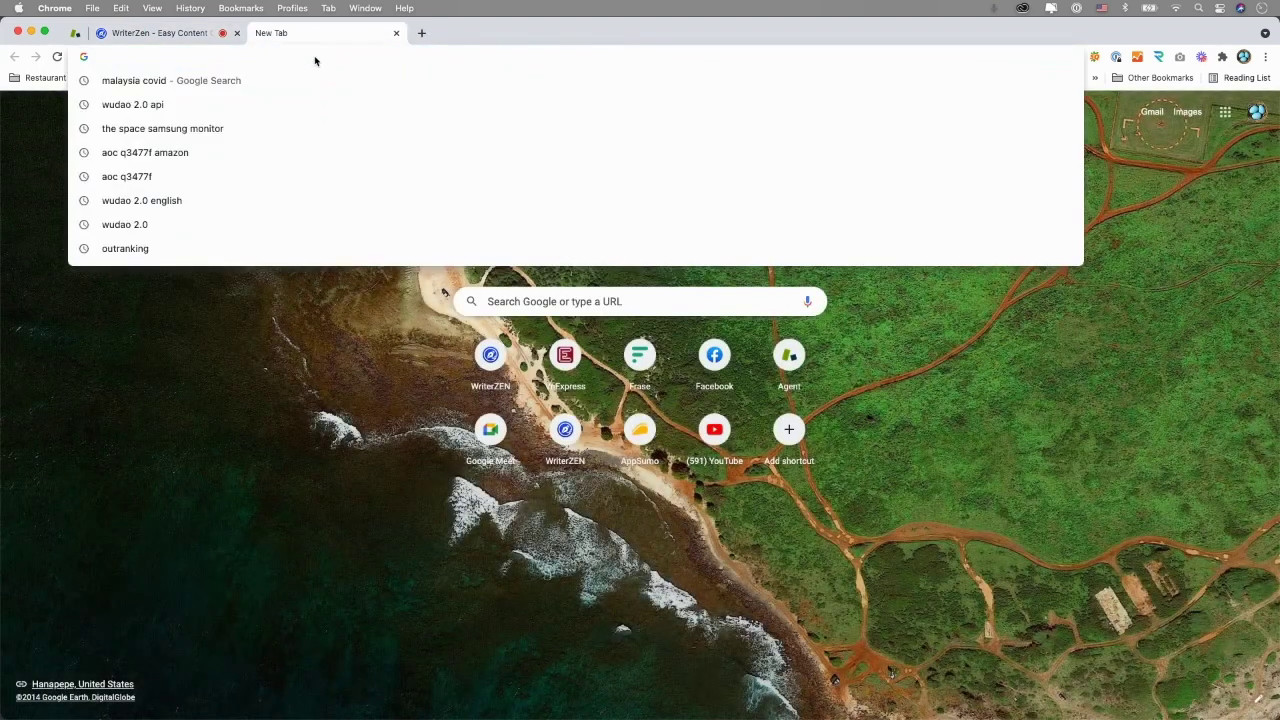
type("winter")
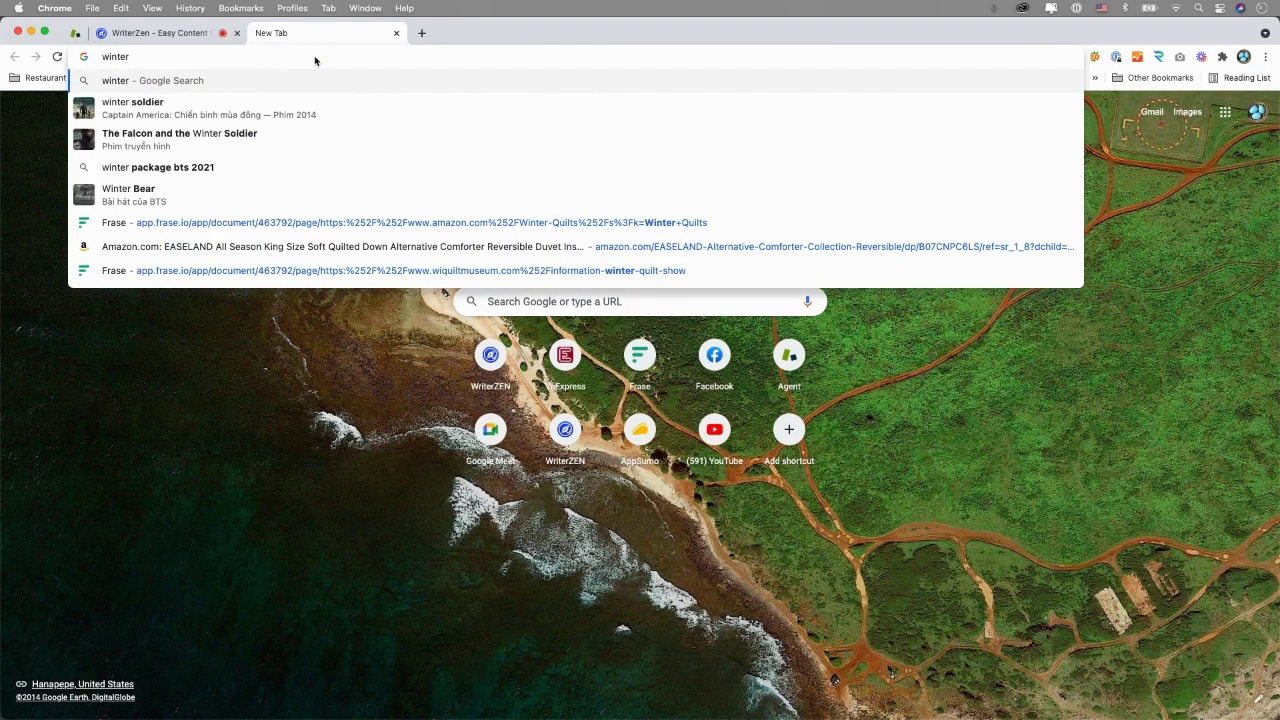
type(" clothes")
key("Return")
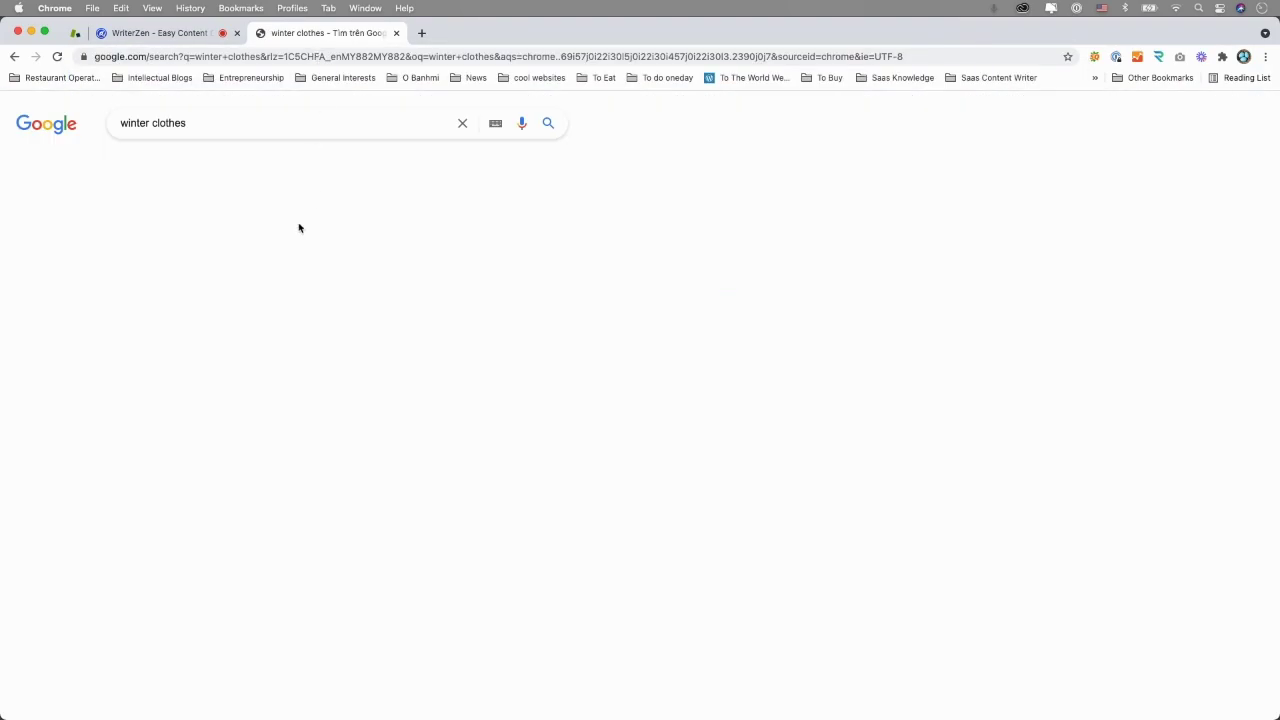
scroll(291, 357, "down", 20)
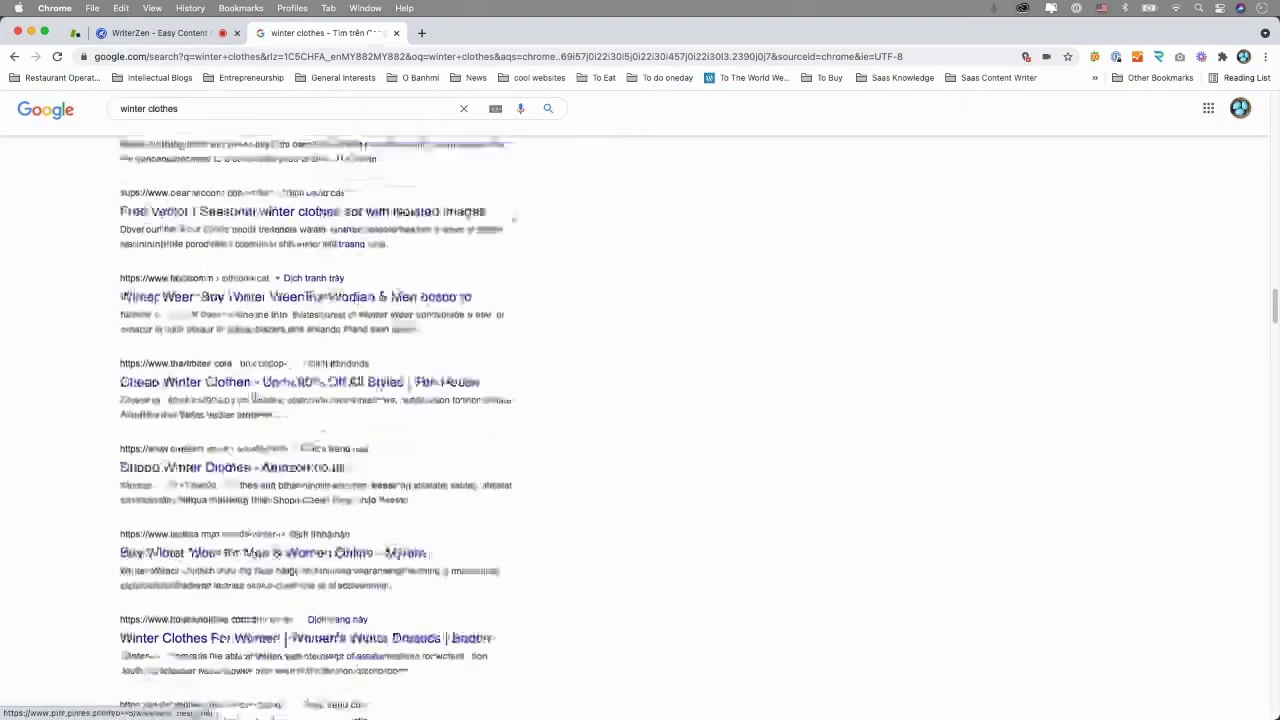
left_click(238, 366)
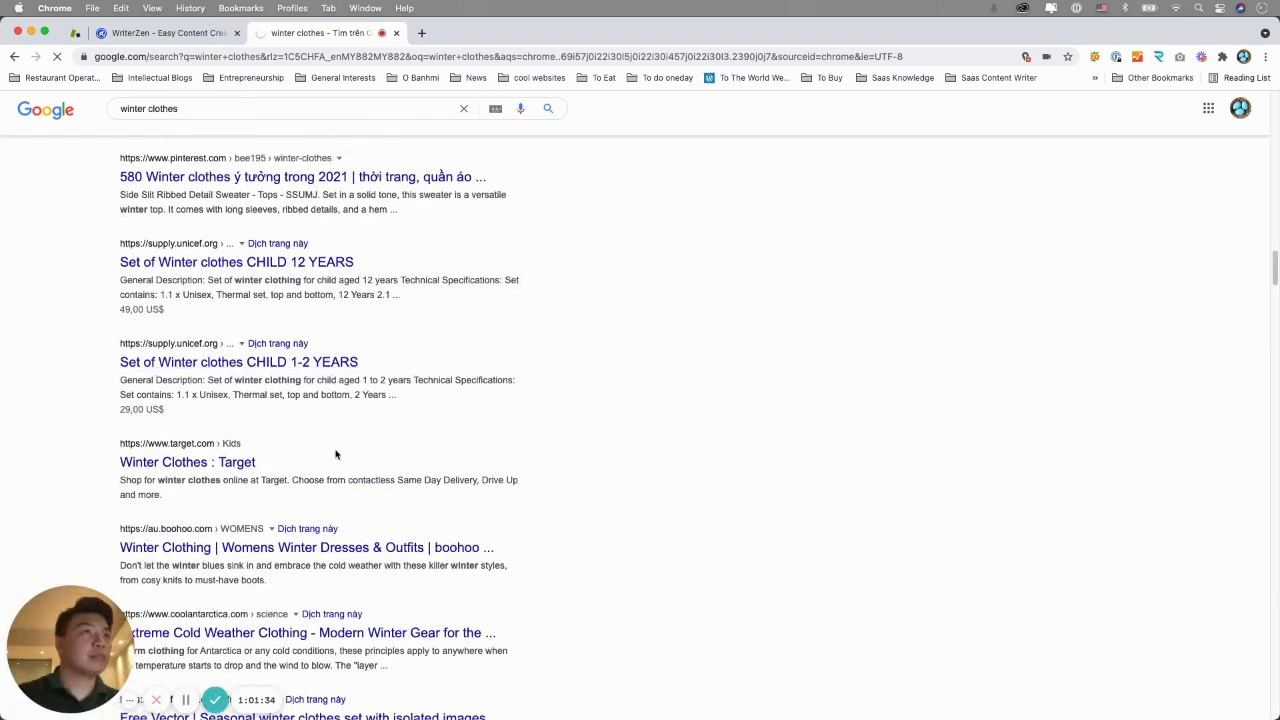
- Return to the Google results for "winter clothes" and open Boden's "Winter Clothes For Women" result
scroll(337, 478, "down", 5)
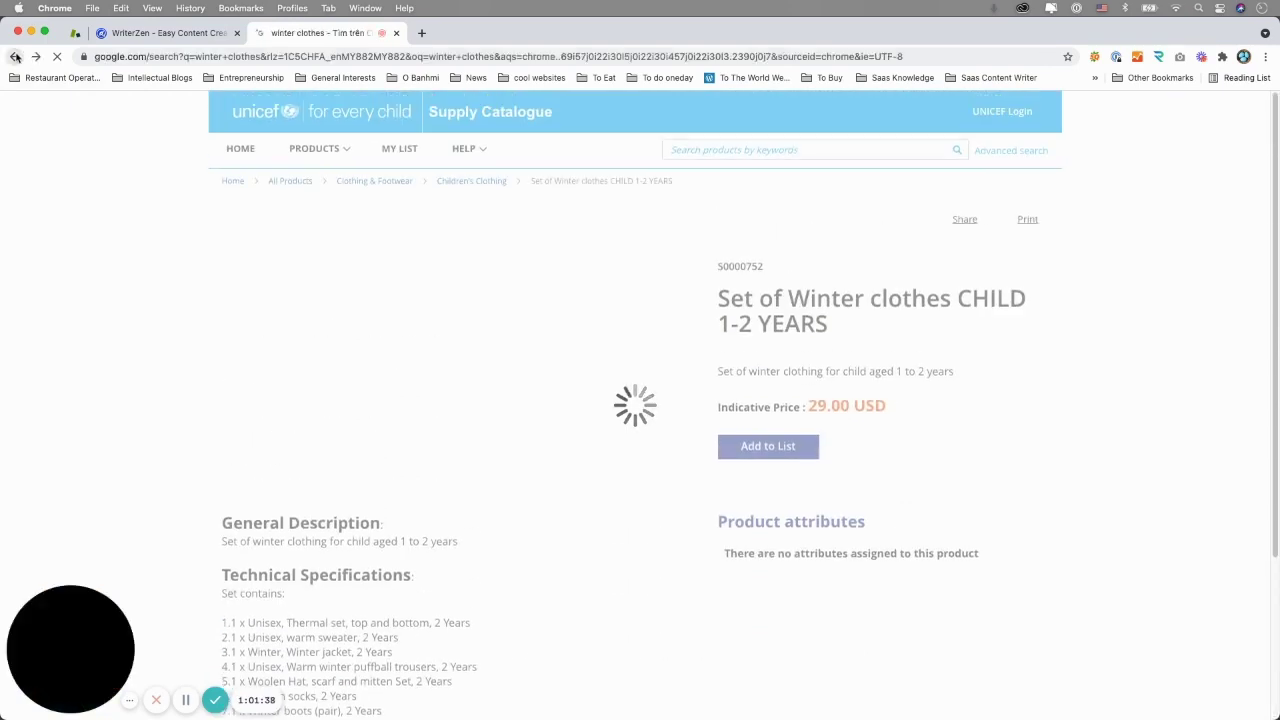
key("super+bracketleft")
scroll(285, 370, "down", 3)
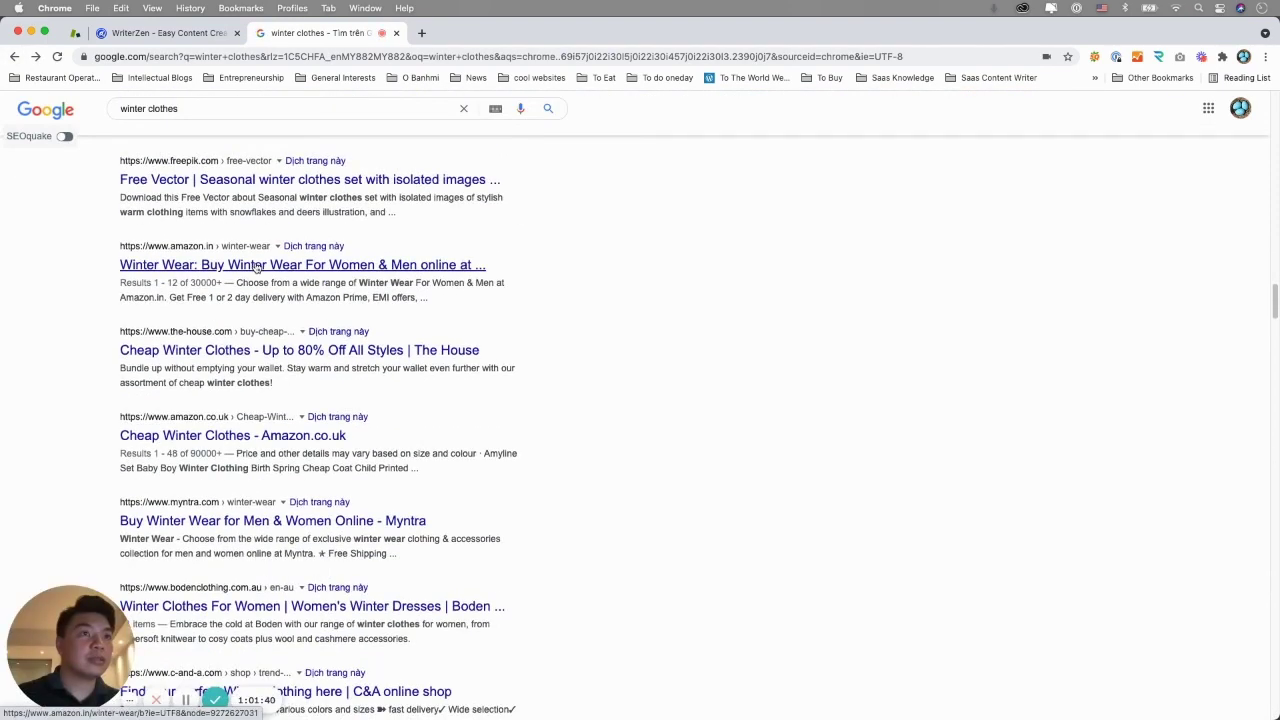
scroll(240, 395, "down", 4)
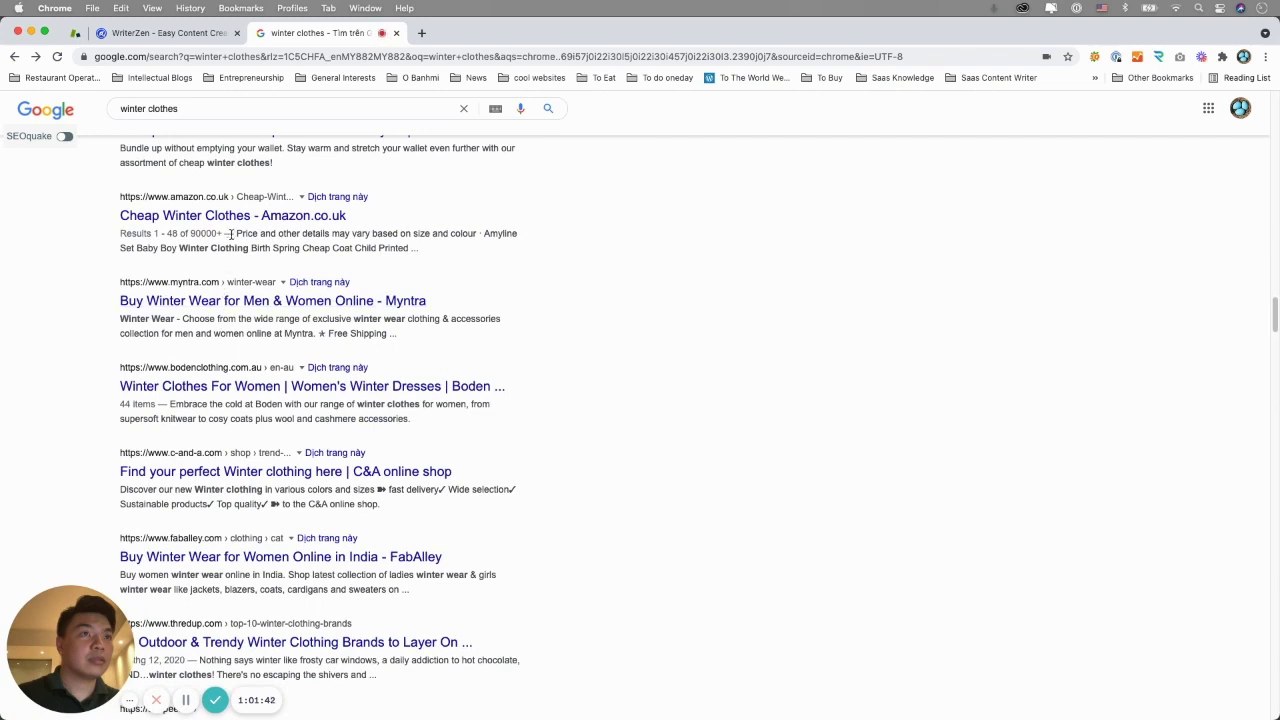
left_click(248, 390)
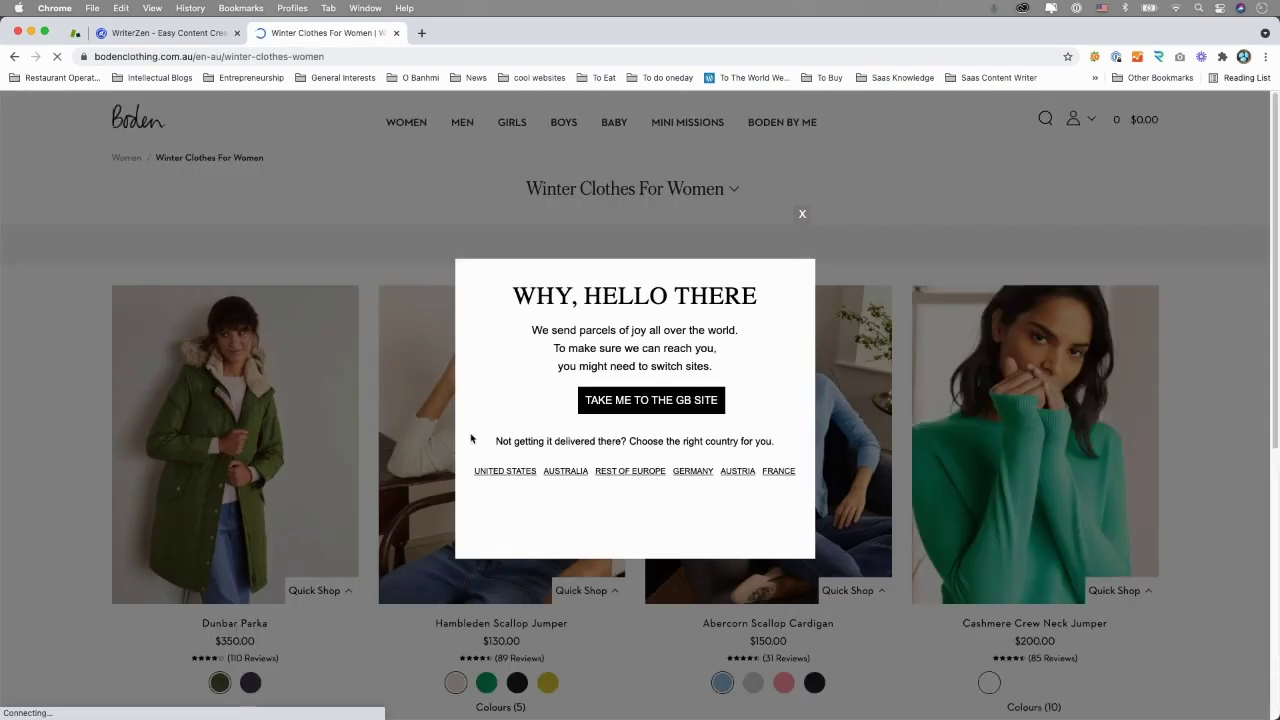
- Switch back to the WriterZen content editor and choose the Docx export for the outline
left_click(137, 28)
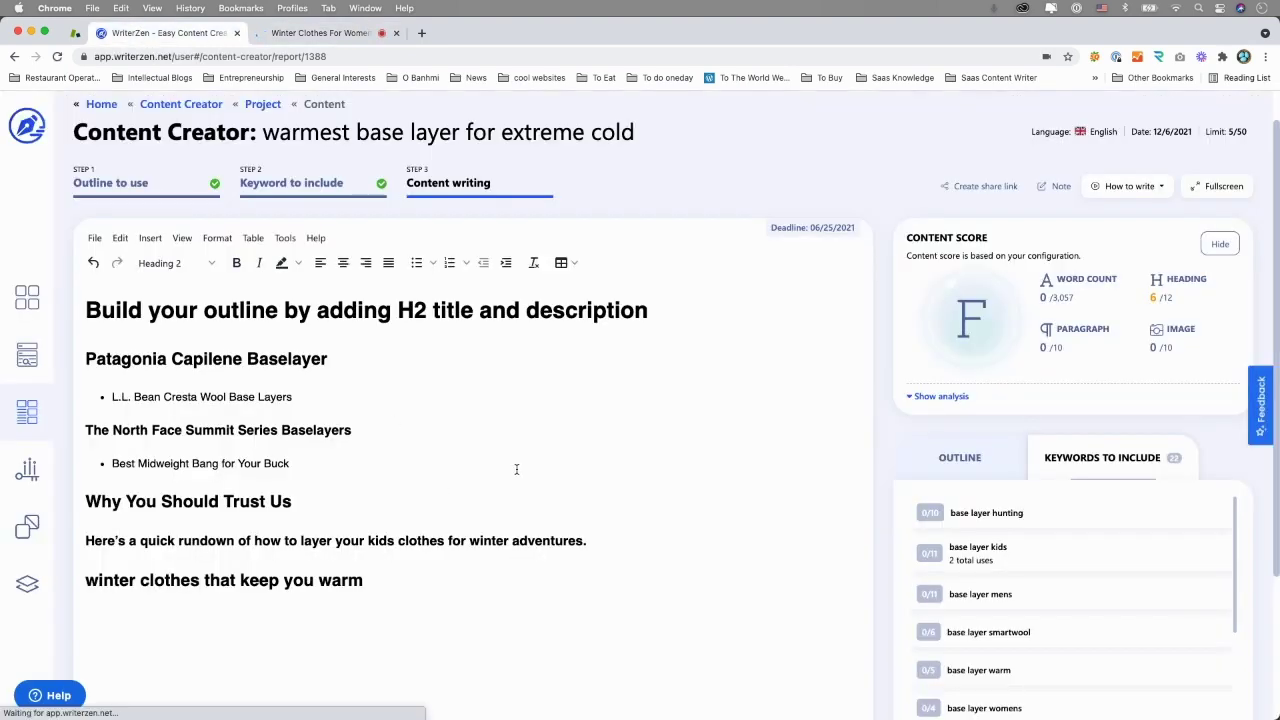
scroll(560, 470, "down", 3)
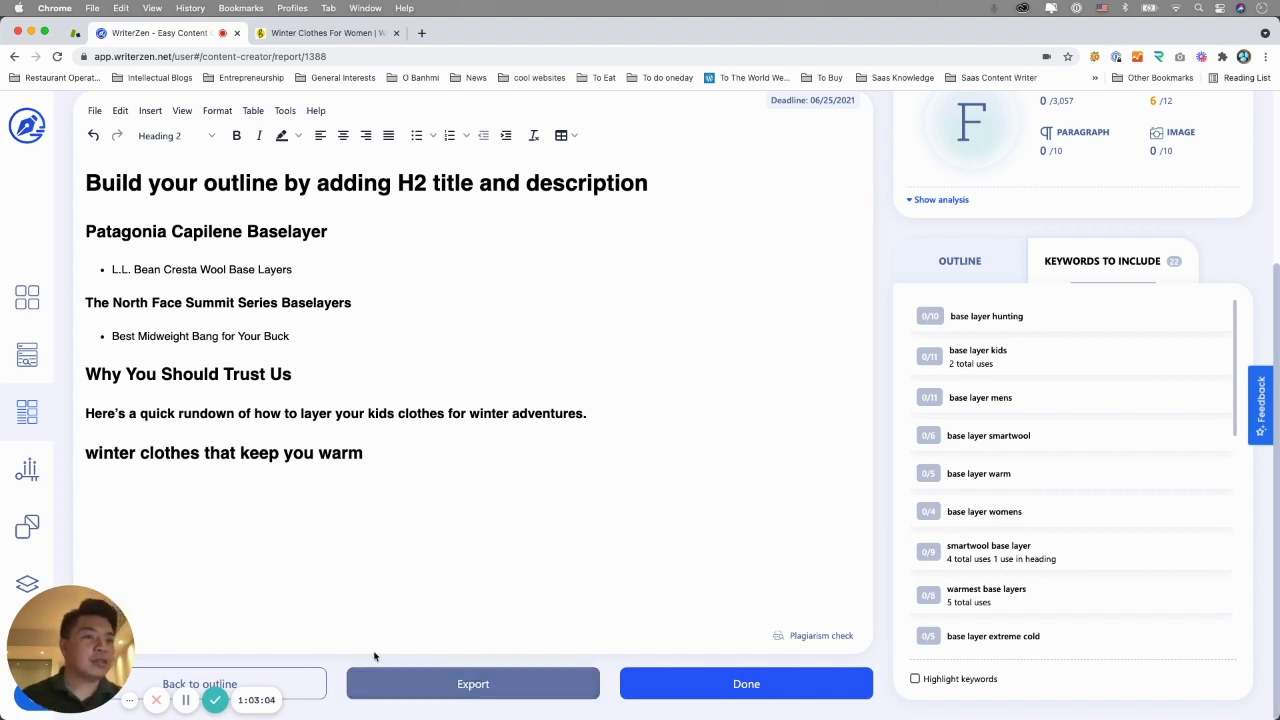
left_click(540, 690)
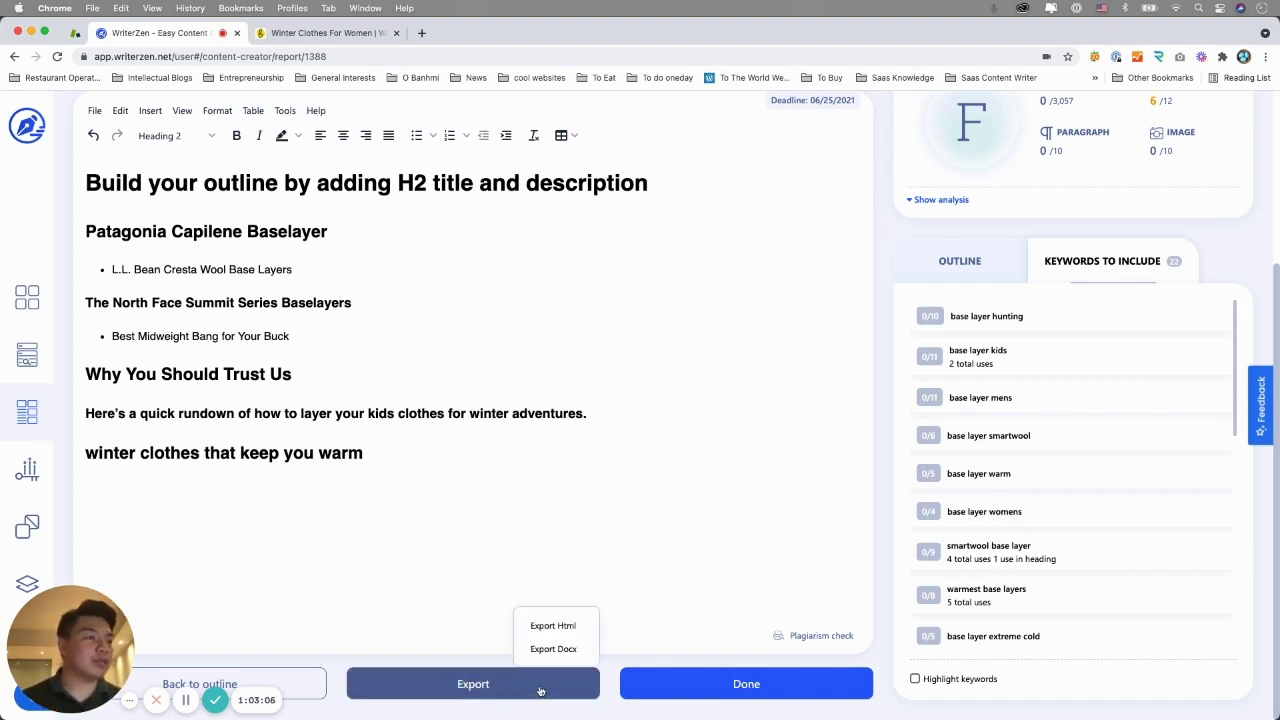
left_click(560, 650)
- Mark the content writing of "warmest base layer for extreme cold" as done and return to the Content Creator project overview
left_click(746, 686)
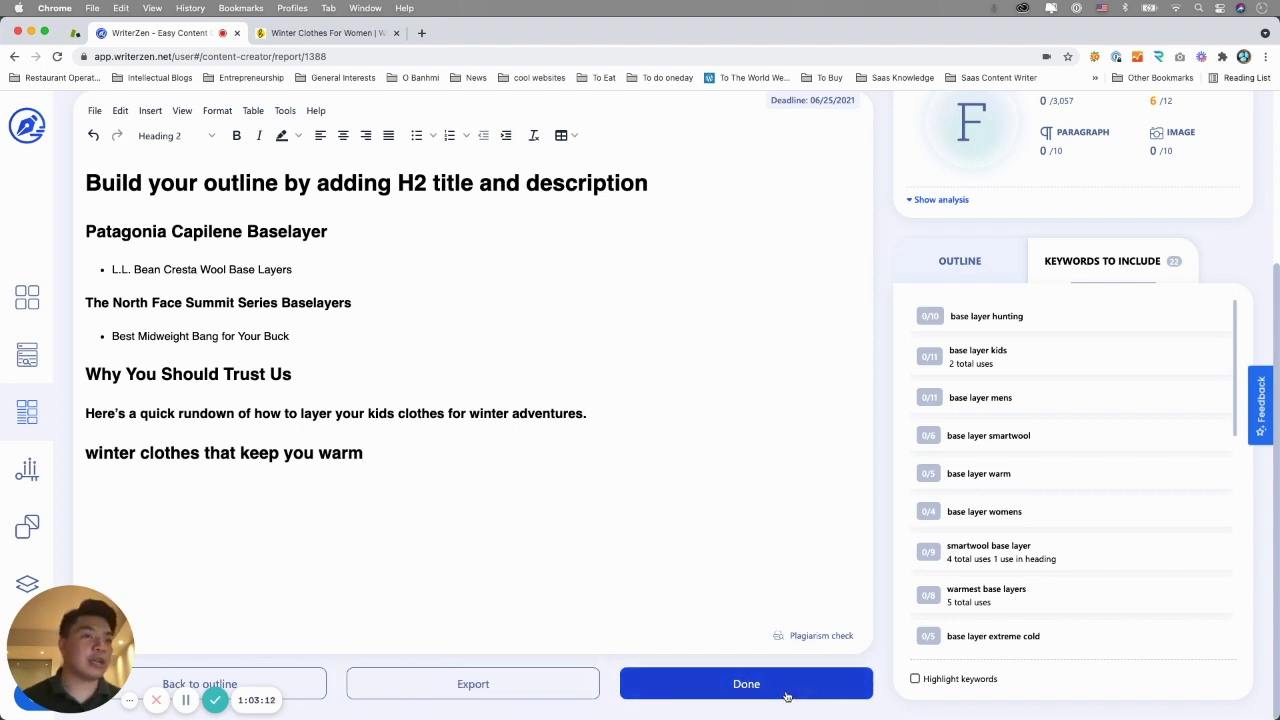
left_click(785, 694)
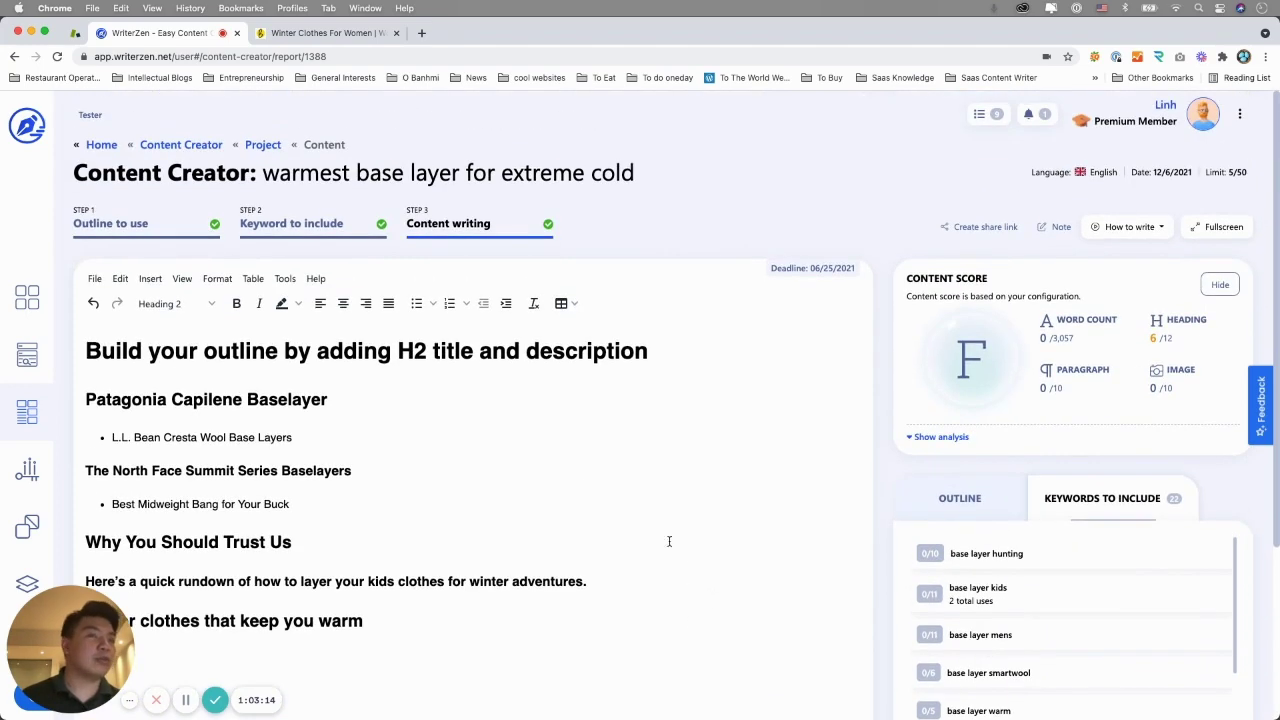
left_click(262, 146)
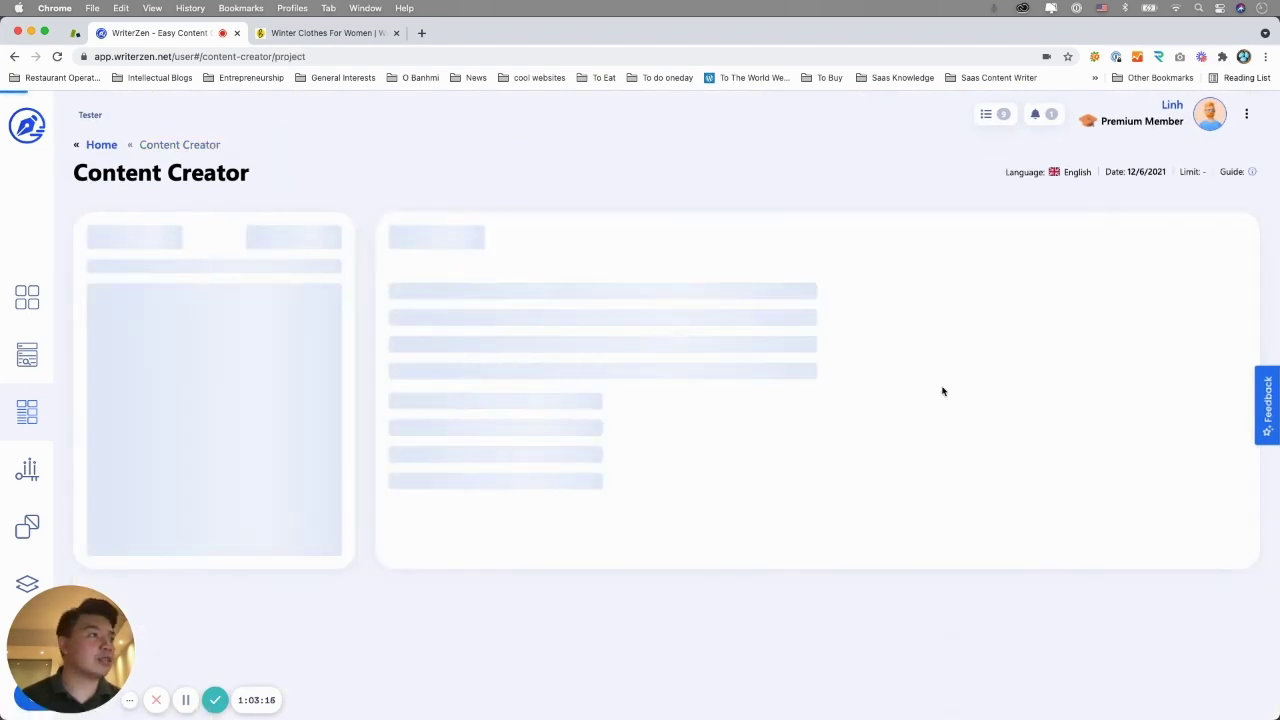